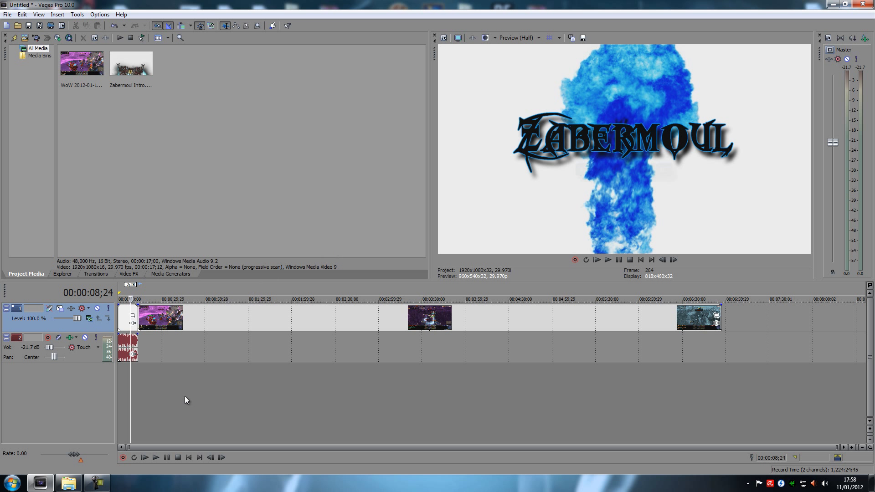
Step: Place the timeline cursor at 00:00:13;21 inside the WoW gameplay clip
{"action": "left_click", "coordinate": [137, 393]}
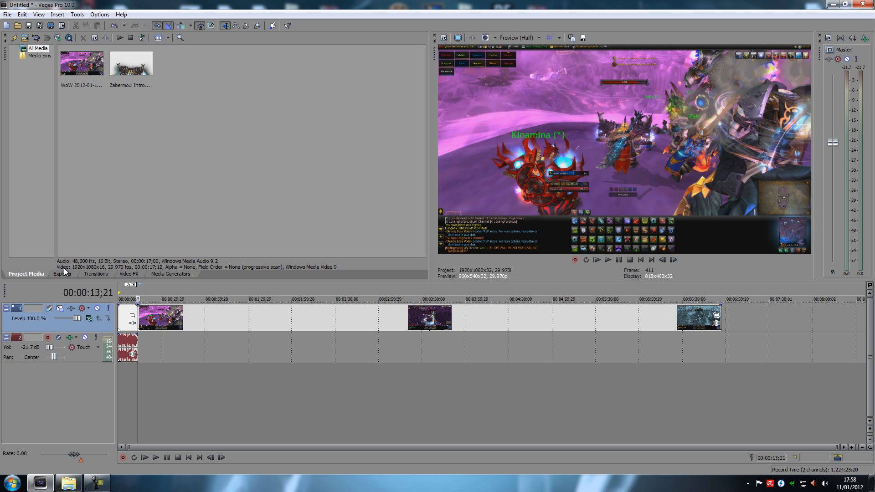
Step: Drop the TV Simulator Bad Sync preset onto the first gameplay clip and enable keyframe animation
{"action": "left_click", "coordinate": [124, 273]}
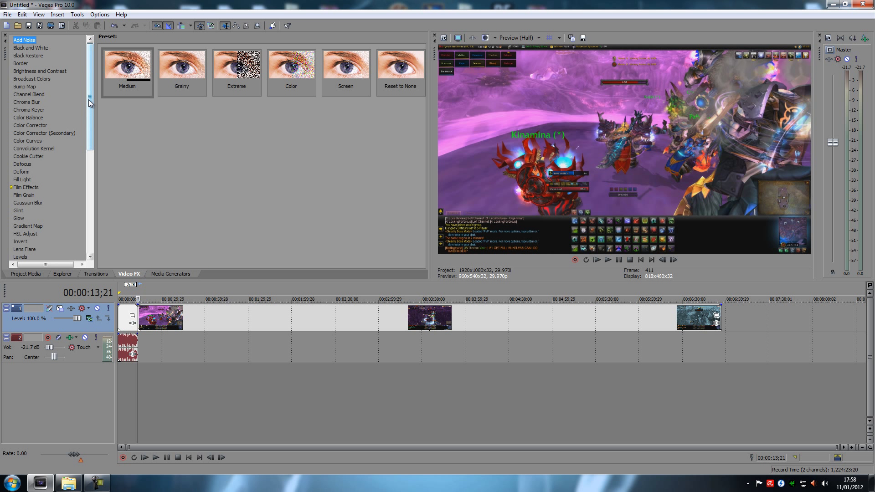
{"action": "left_click_drag", "start_coordinate": [88, 100], "coordinate": [84, 222]}
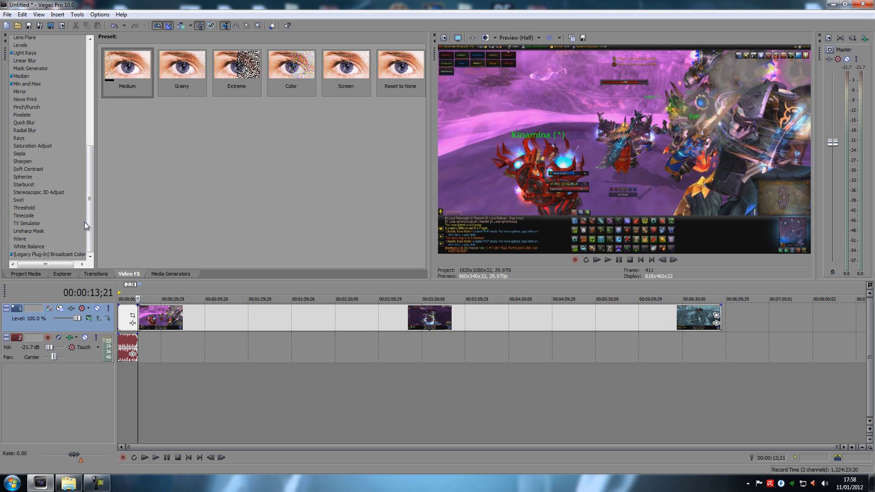
{"action": "left_click", "coordinate": [18, 223]}
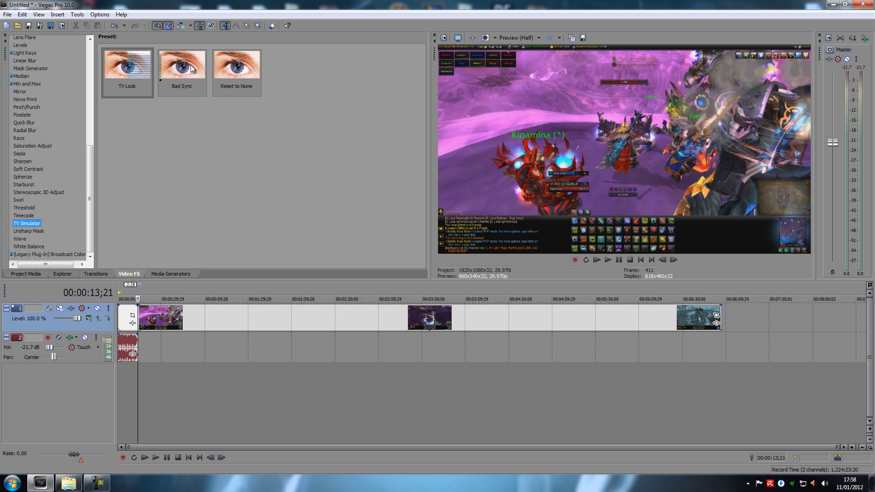
{"action": "left_click_drag", "start_coordinate": [192, 69], "coordinate": [148, 320]}
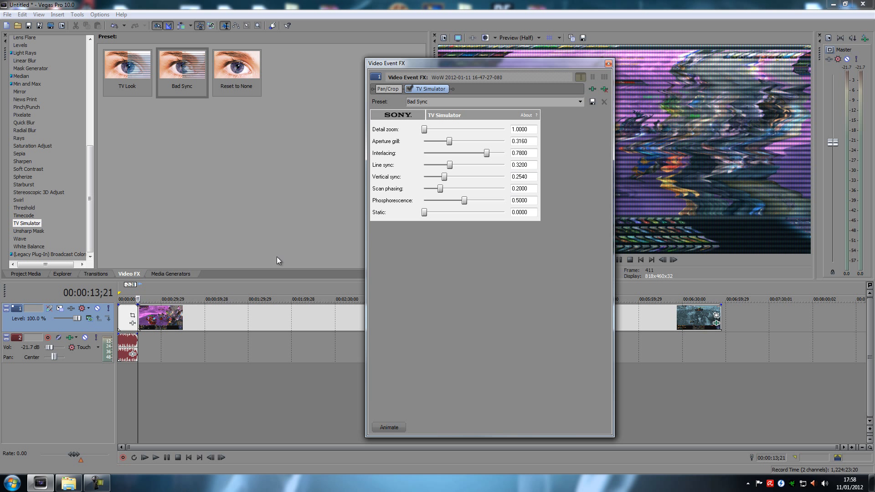
{"action": "left_click_drag", "start_coordinate": [532, 60], "coordinate": [301, 73]}
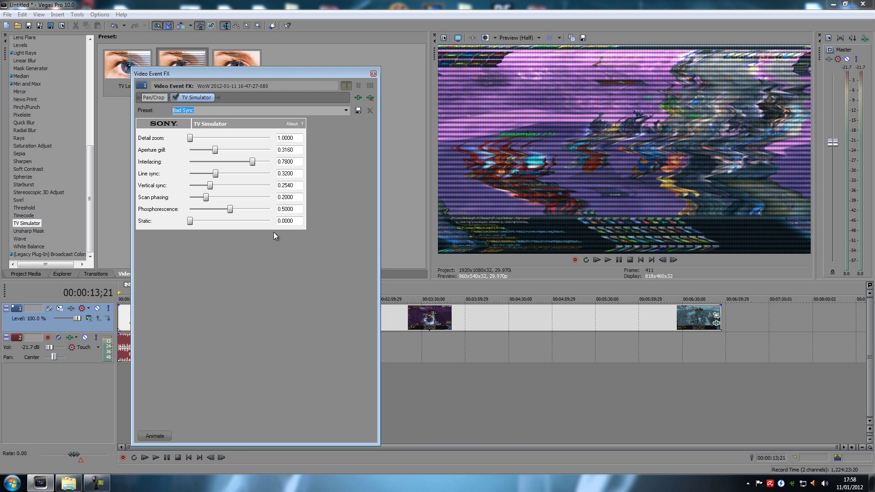
{"action": "left_click", "coordinate": [156, 435]}
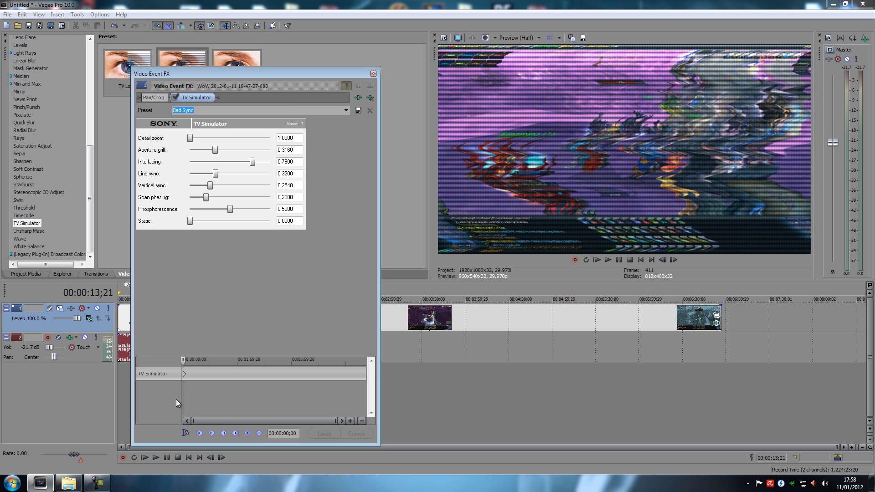
Step: Set starting values: Line and Vertical sync 1.0000; Aperture grill, Interlacing, Scan phasing 0.0000
{"action": "left_click", "coordinate": [184, 374]}
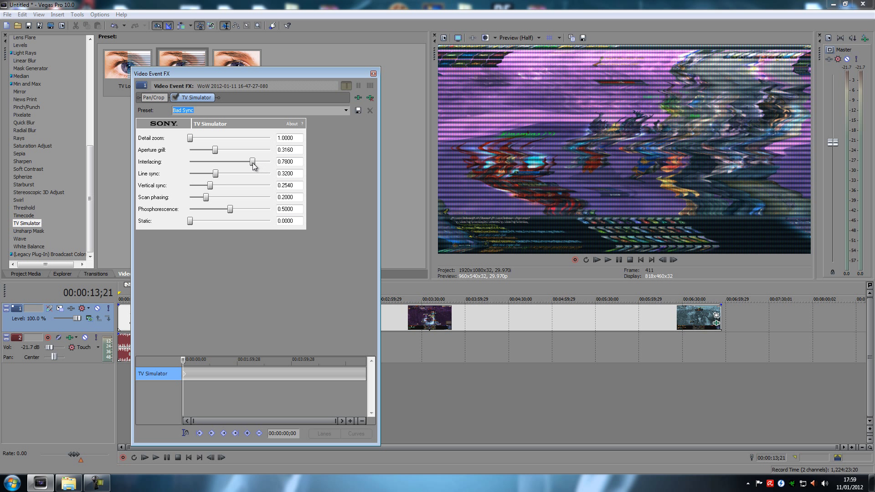
{"action": "left_click_drag", "start_coordinate": [253, 166], "coordinate": [270, 162]}
{"action": "left_click_drag", "start_coordinate": [217, 173], "coordinate": [270, 173]}
{"action": "left_click_drag", "start_coordinate": [209, 185], "coordinate": [166, 215]}
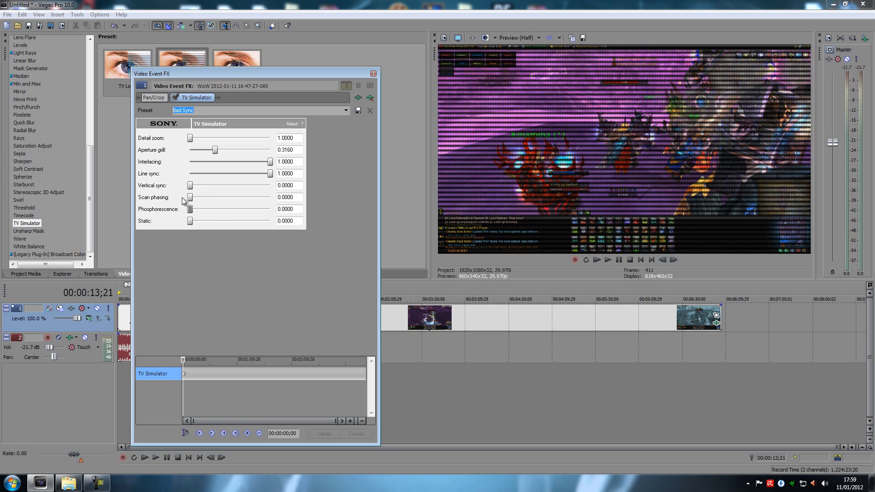
{"action": "left_click_drag", "start_coordinate": [207, 150], "coordinate": [180, 154]}
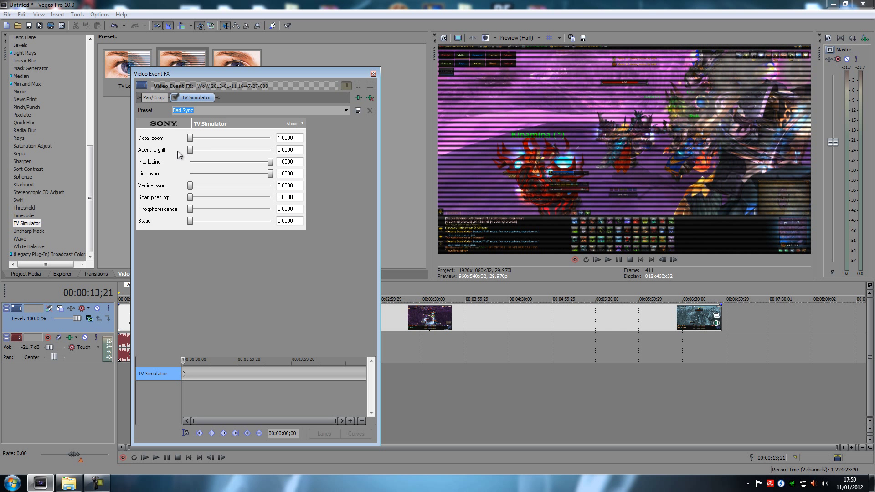
{"action": "left_click_drag", "start_coordinate": [270, 161], "coordinate": [323, 185]}
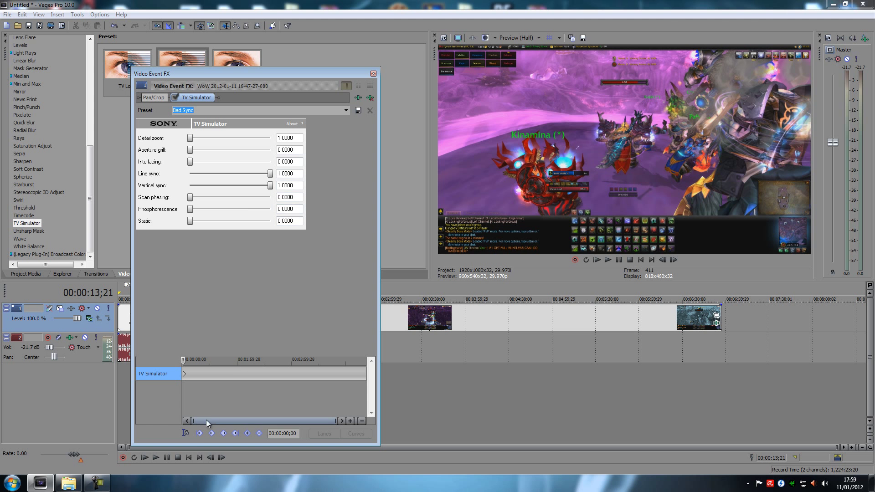
Step: Play the clip briefly to preview the TV Simulator glitch
{"action": "left_click", "coordinate": [155, 458]}
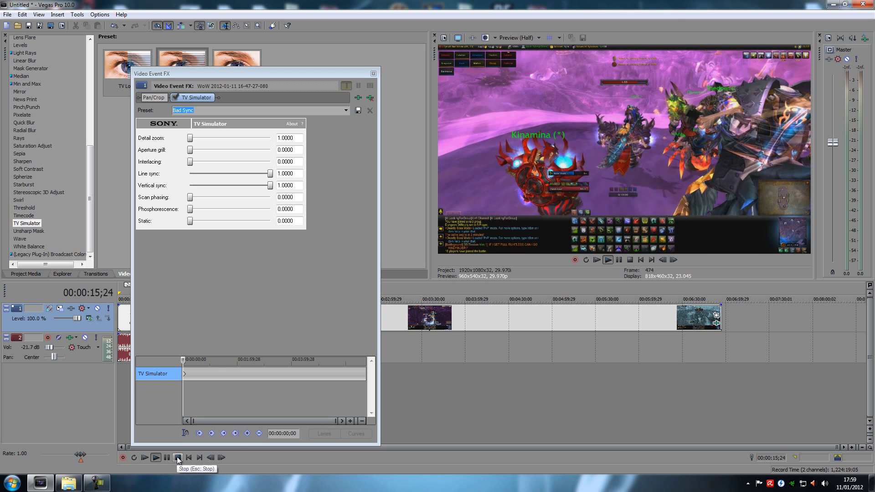
{"action": "left_click", "coordinate": [177, 457]}
{"action": "left_click", "coordinate": [184, 374]}
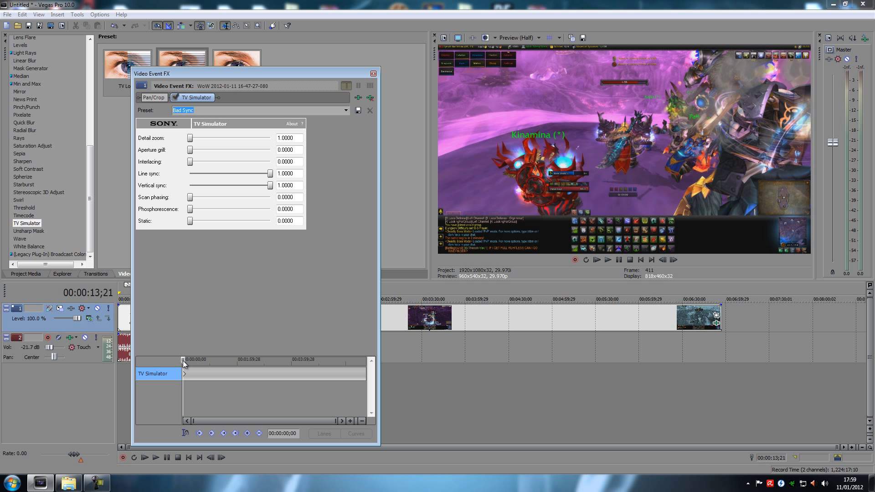
Step: Move the effect's keyframe cursor to exactly 00:00:02;00
{"action": "left_click_drag", "start_coordinate": [183, 362], "coordinate": [191, 363]}
{"action": "scroll", "coordinate": [186, 373], "scroll_direction": "up", "scroll_amount": 4}
{"action": "scroll", "coordinate": [204, 377], "scroll_direction": "up", "scroll_amount": 5}
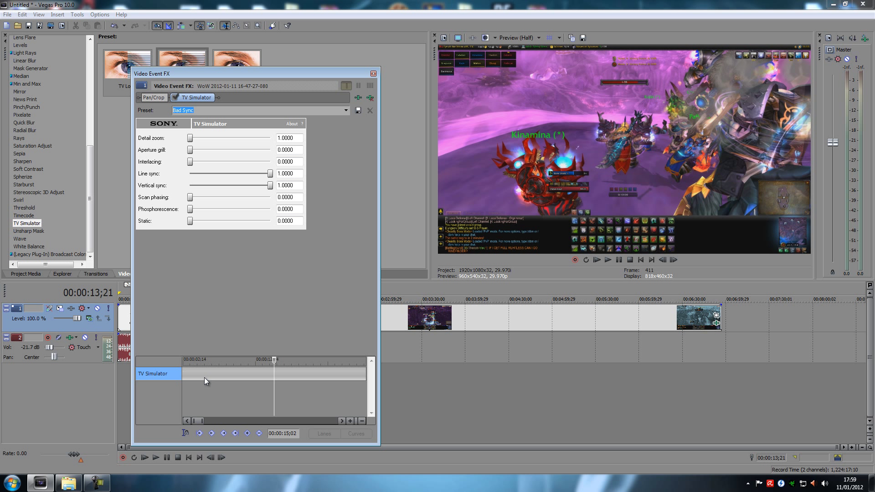
{"action": "left_click_drag", "start_coordinate": [203, 417], "coordinate": [199, 421]}
{"action": "left_click", "coordinate": [255, 361]}
{"action": "left_click_drag", "start_coordinate": [254, 363], "coordinate": [254, 362]}
{"action": "left_click_drag", "start_coordinate": [254, 358], "coordinate": [241, 360]}
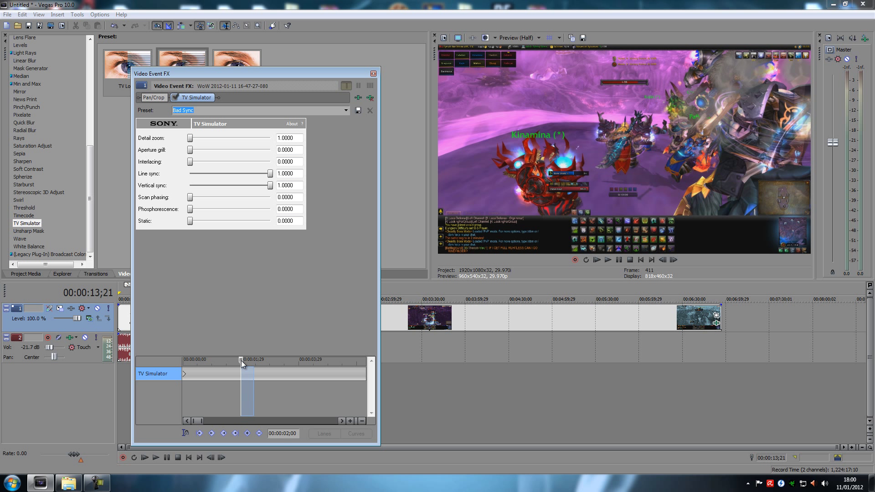
{"action": "left_click", "coordinate": [241, 360]}
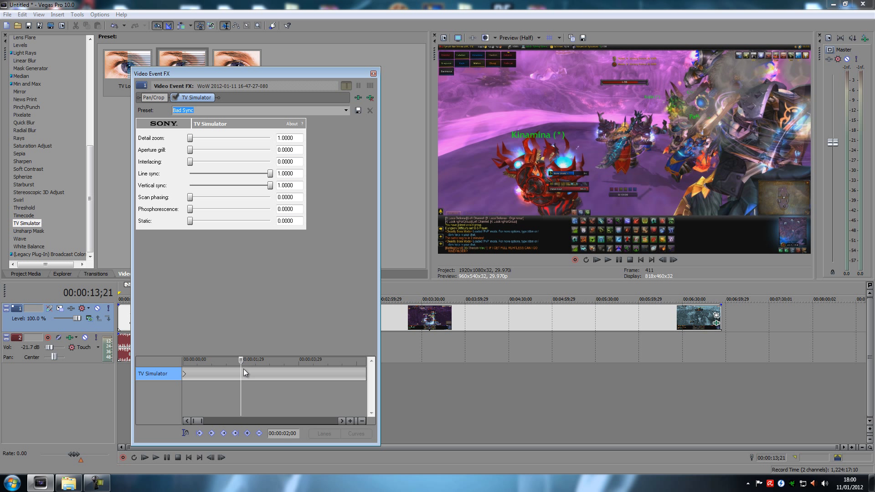
Step: Add a keyframe at 2;00 with lower sync, Interlacing 0.3920, and higher Detail zoom, Phosphorescence and Static
{"action": "left_click", "coordinate": [247, 433]}
{"action": "left_click_drag", "start_coordinate": [271, 177], "coordinate": [216, 187]}
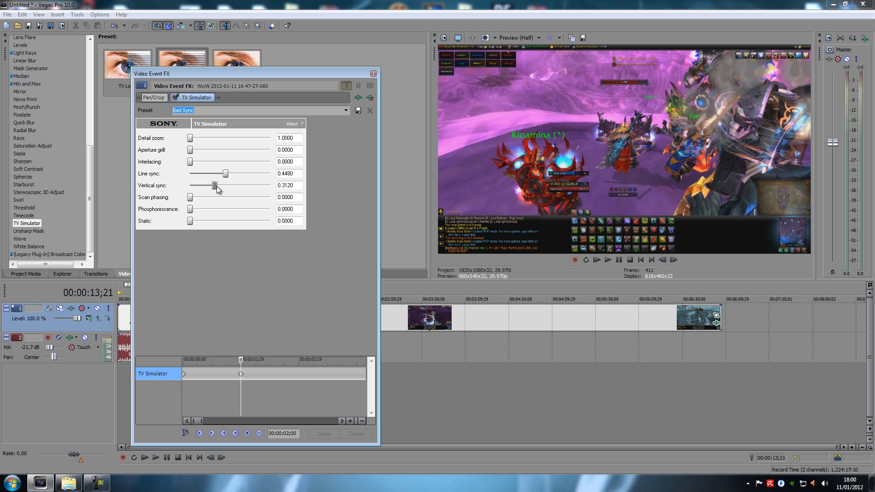
{"action": "left_click_drag", "start_coordinate": [189, 162], "coordinate": [246, 139]}
{"action": "left_click_drag", "start_coordinate": [190, 198], "coordinate": [242, 210]}
{"action": "left_click_drag", "start_coordinate": [191, 221], "coordinate": [249, 222]}
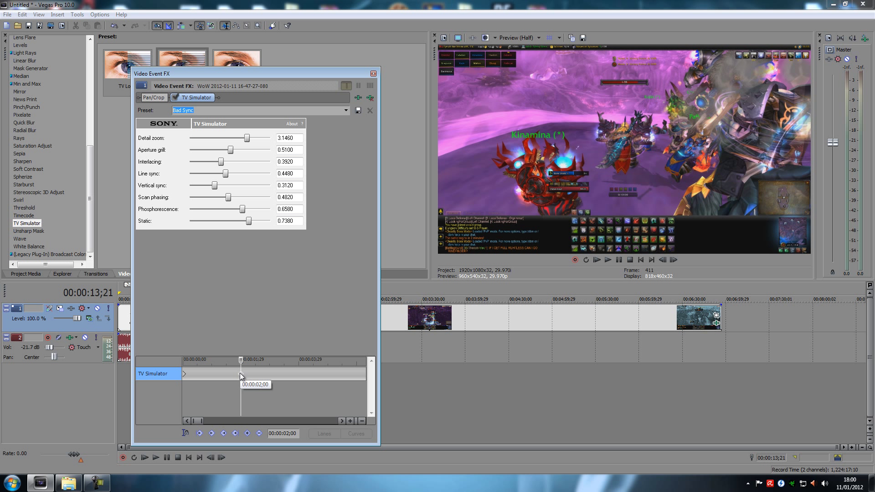
Step: Return the effect time to the start and play back the animated glitch
{"action": "left_click_drag", "start_coordinate": [239, 360], "coordinate": [241, 361]}
{"action": "left_click_drag", "start_coordinate": [241, 372], "coordinate": [180, 363]}
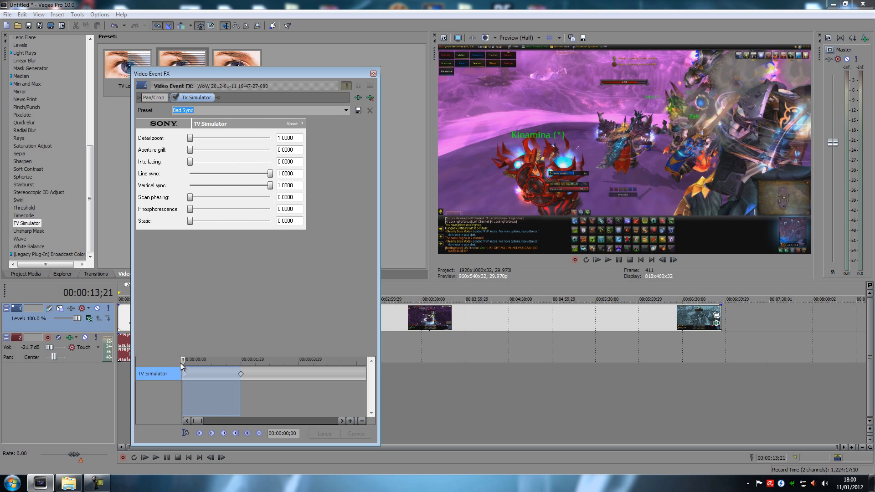
{"action": "left_click", "coordinate": [156, 458]}
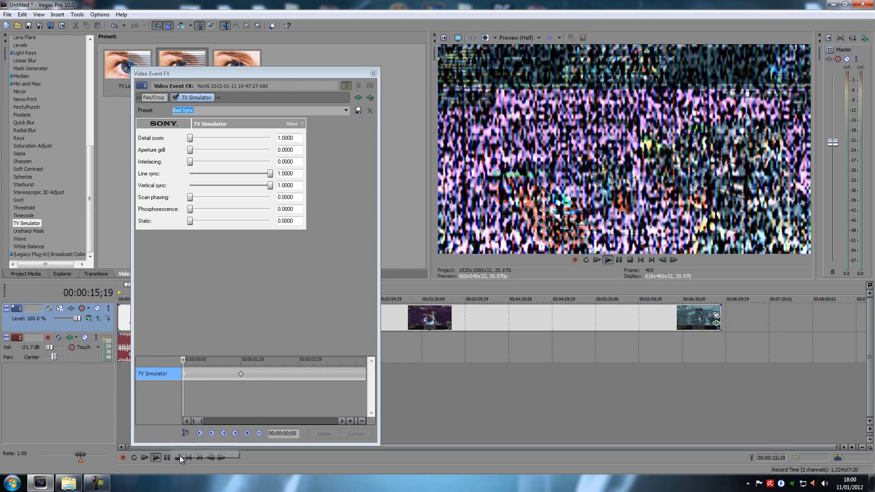
{"action": "left_click", "coordinate": [178, 457]}
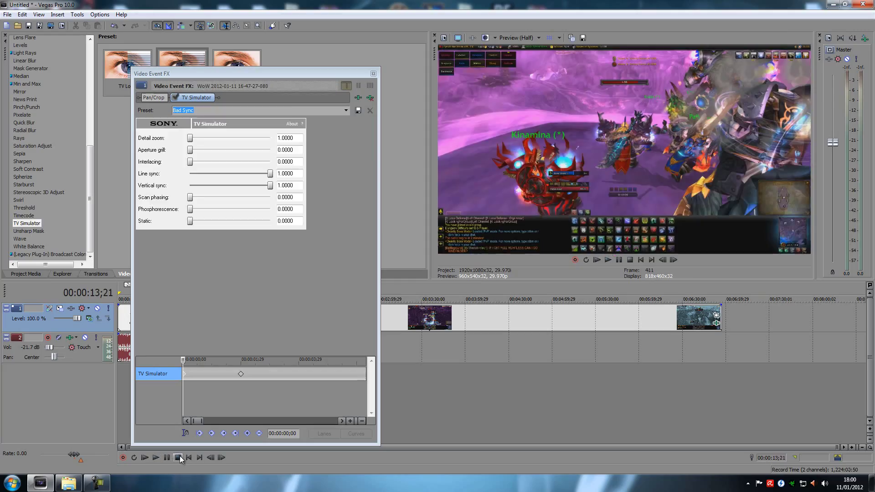
{"action": "left_click", "coordinate": [184, 374]}
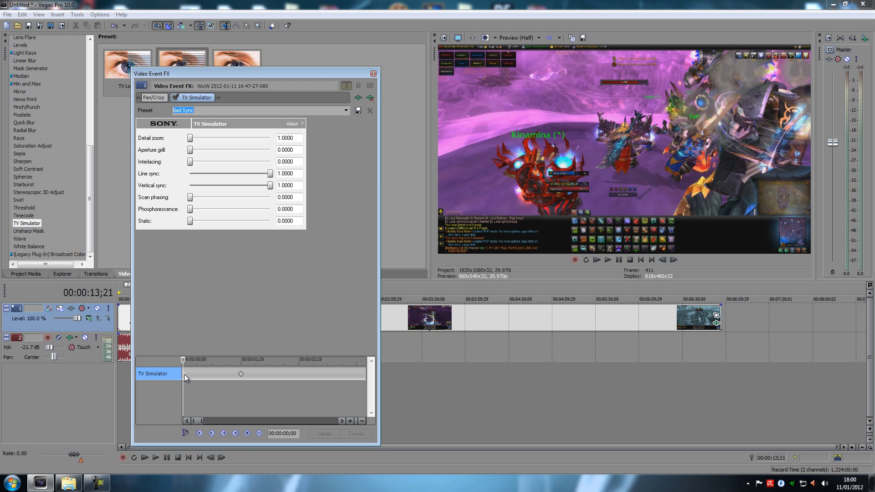
Step: Set the first TV Simulator keyframe's interpolation to Hold
{"action": "right_click", "coordinate": [184, 375]}
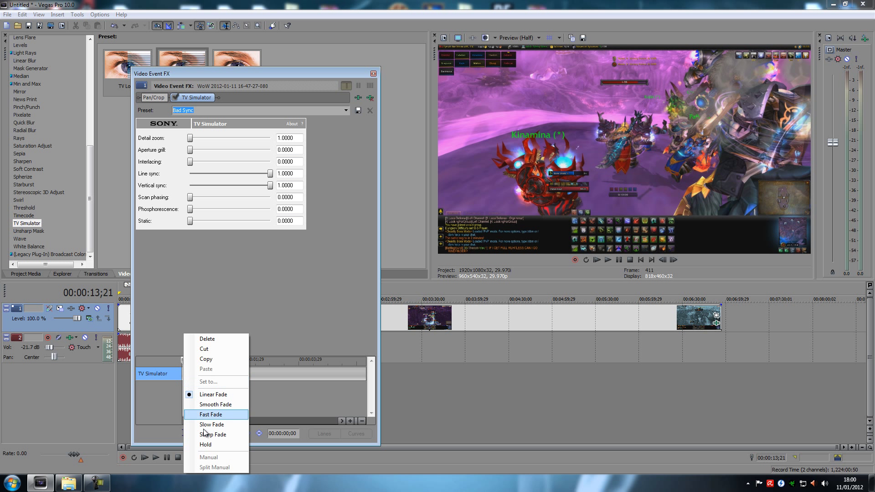
{"action": "left_click", "coordinate": [208, 445]}
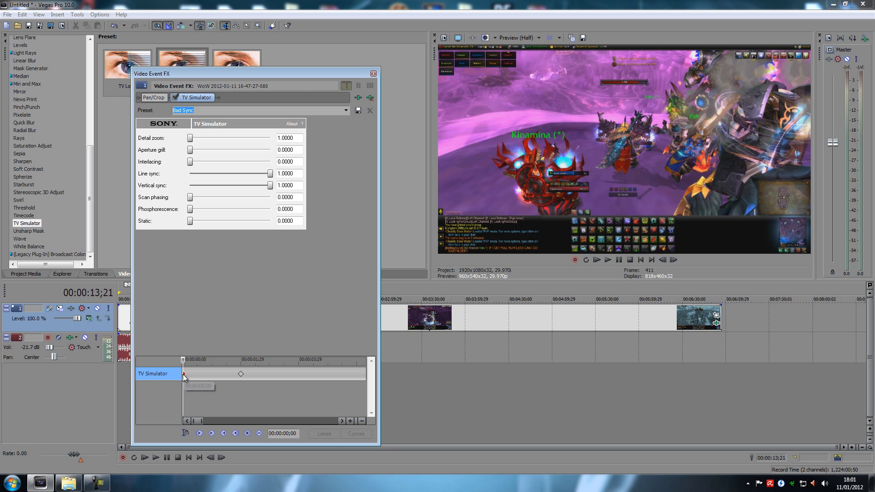
{"action": "left_click", "coordinate": [241, 374]}
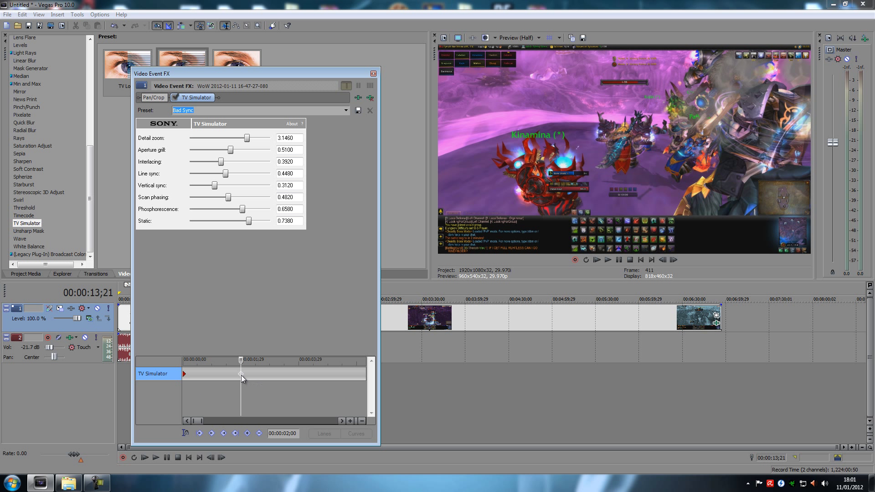
Step: Return to the effect start and play back to check the held glitch
{"action": "left_click_drag", "start_coordinate": [241, 360], "coordinate": [182, 370]}
{"action": "left_click", "coordinate": [199, 433]}
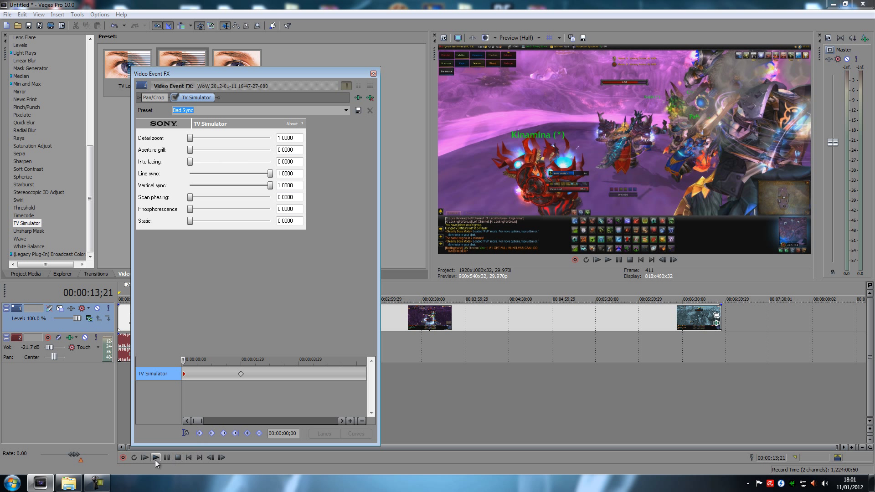
{"action": "left_click", "coordinate": [155, 458]}
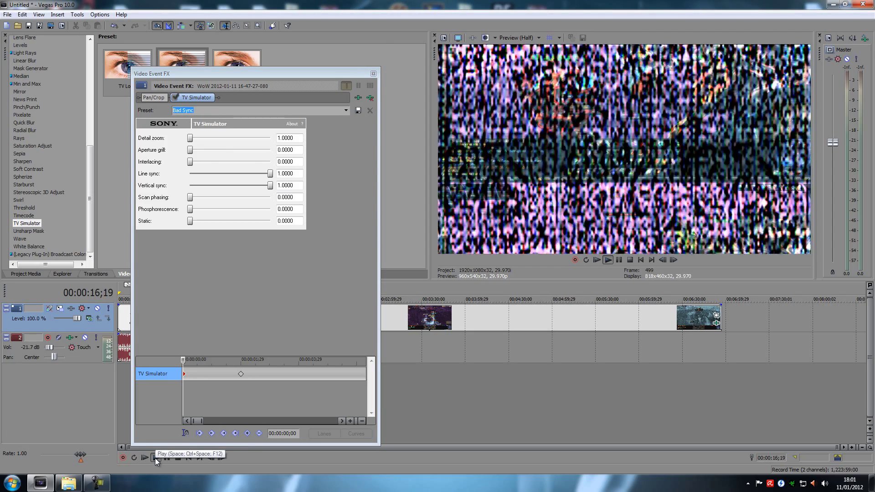
{"action": "left_click", "coordinate": [179, 457]}
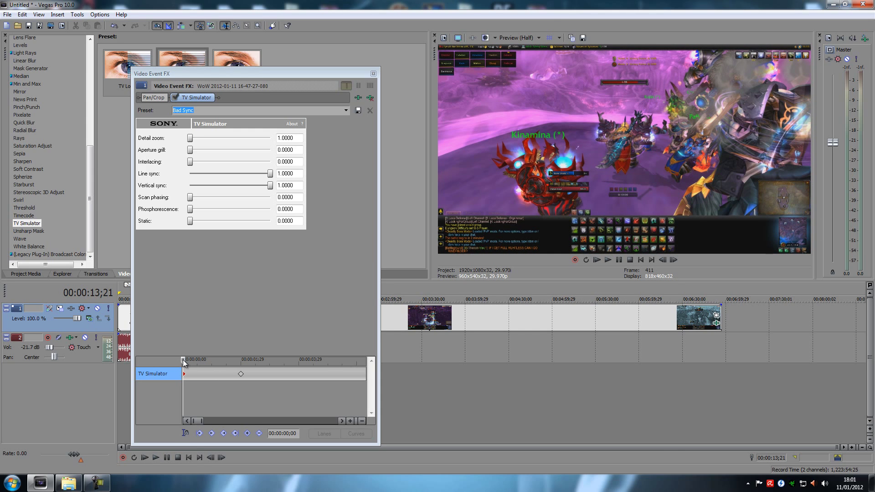
Step: Change the first keyframe to Linear Fade and preview the result
{"action": "right_click", "coordinate": [185, 376]}
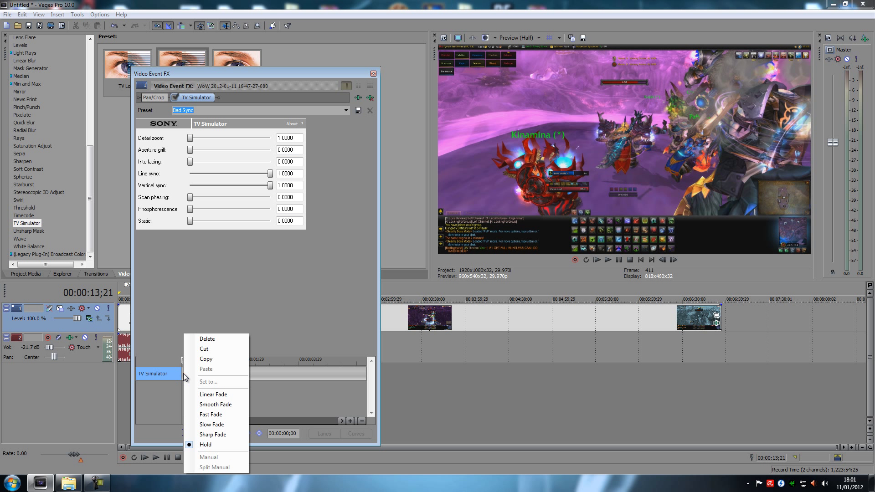
{"action": "left_click", "coordinate": [212, 396]}
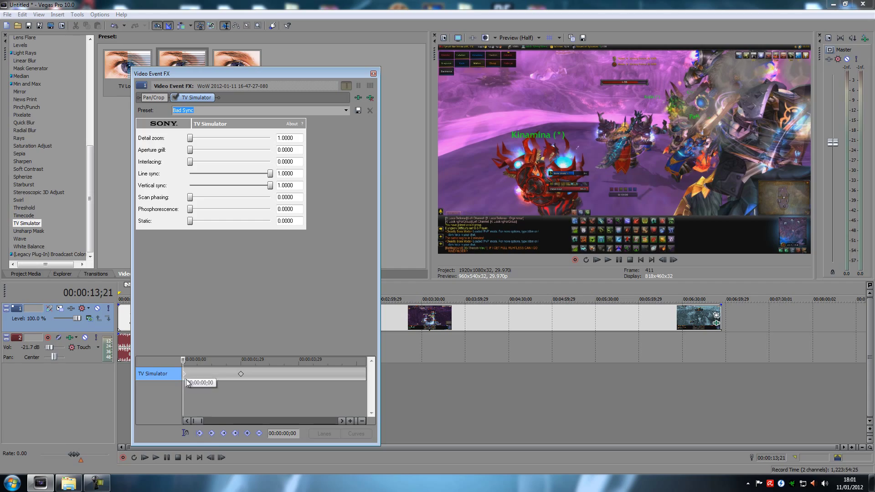
{"action": "left_click", "coordinate": [158, 458]}
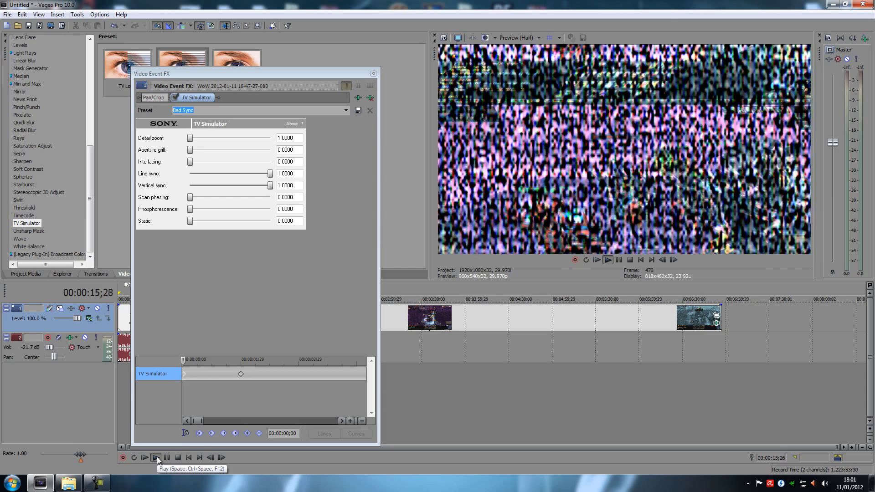
{"action": "left_click", "coordinate": [178, 458]}
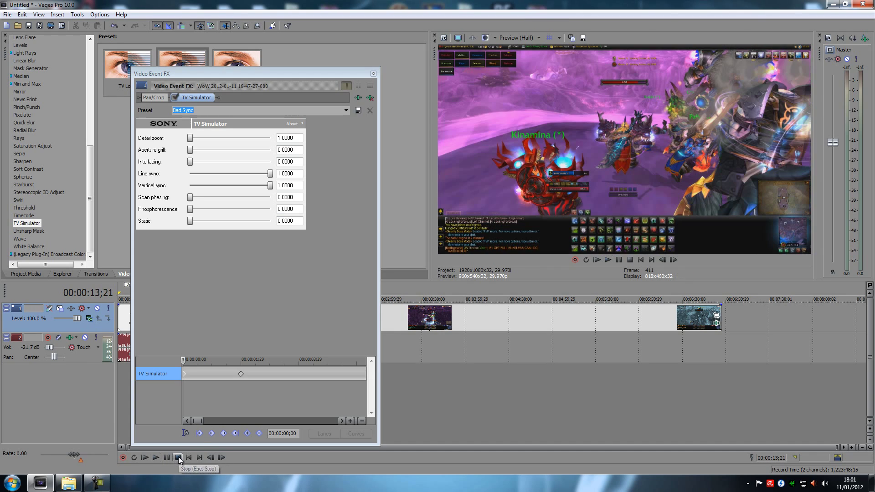
Step: Add a keyframe at 3;02 with higher Scan phasing and Interlacing 0.8800
{"action": "left_click", "coordinate": [239, 374]}
{"action": "left_click_drag", "start_coordinate": [242, 359], "coordinate": [272, 362]}
{"action": "left_click", "coordinate": [275, 360]}
{"action": "left_click", "coordinate": [235, 433]}
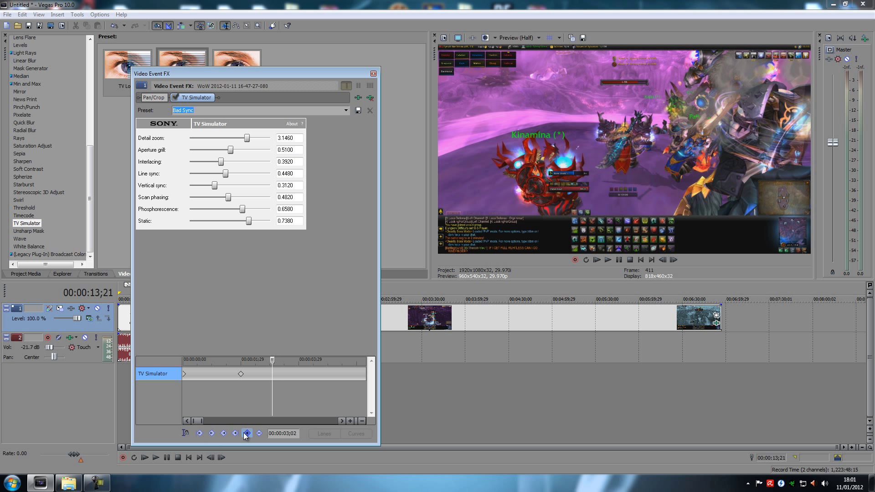
{"action": "left_click_drag", "start_coordinate": [232, 200], "coordinate": [217, 221]}
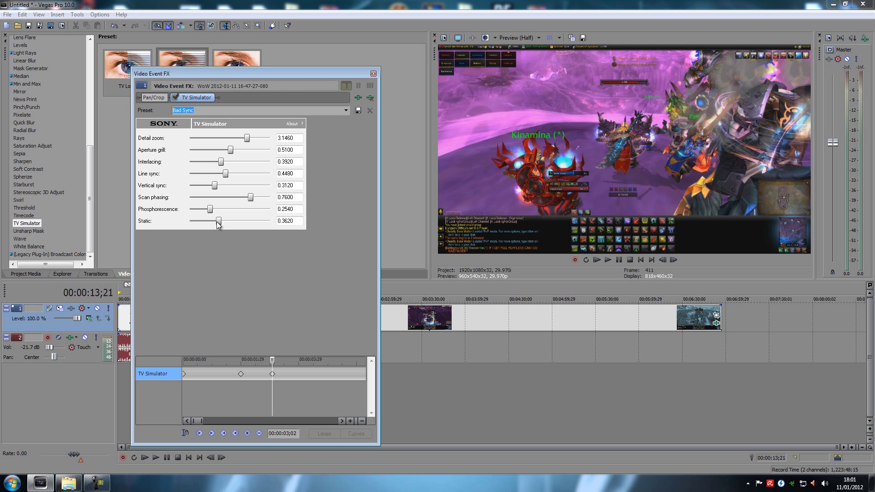
{"action": "left_click_drag", "start_coordinate": [249, 176], "coordinate": [204, 138]}
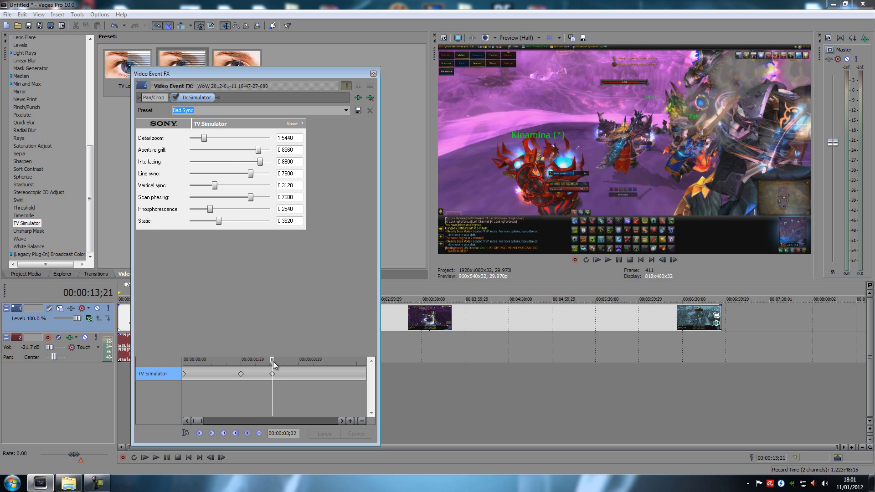
{"action": "left_click_drag", "start_coordinate": [270, 367], "coordinate": [143, 365]}
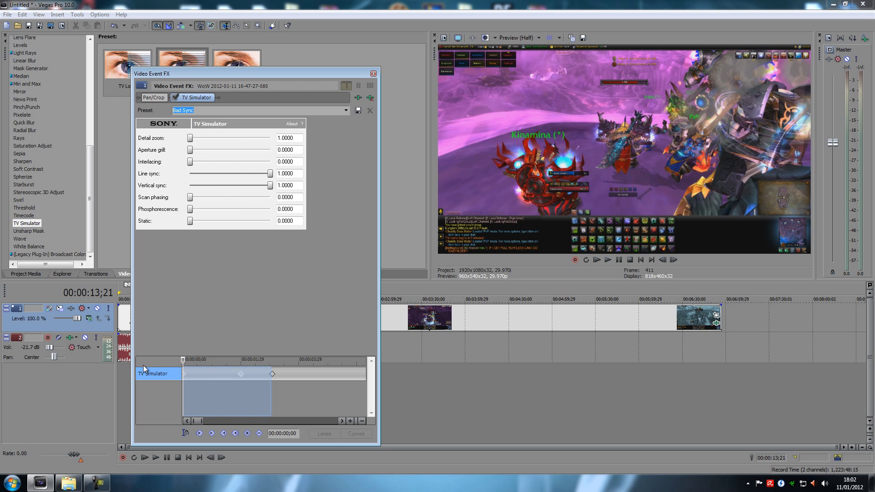
{"action": "left_click", "coordinate": [143, 365]}
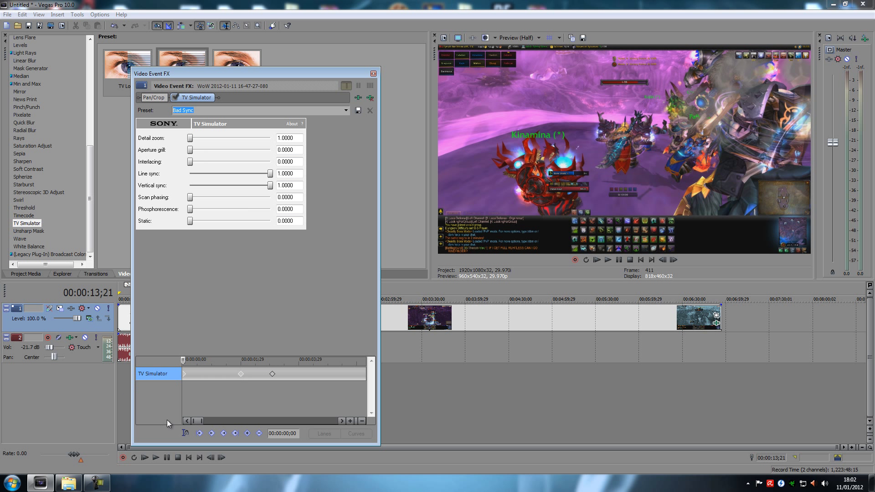
{"action": "left_click", "coordinate": [157, 457]}
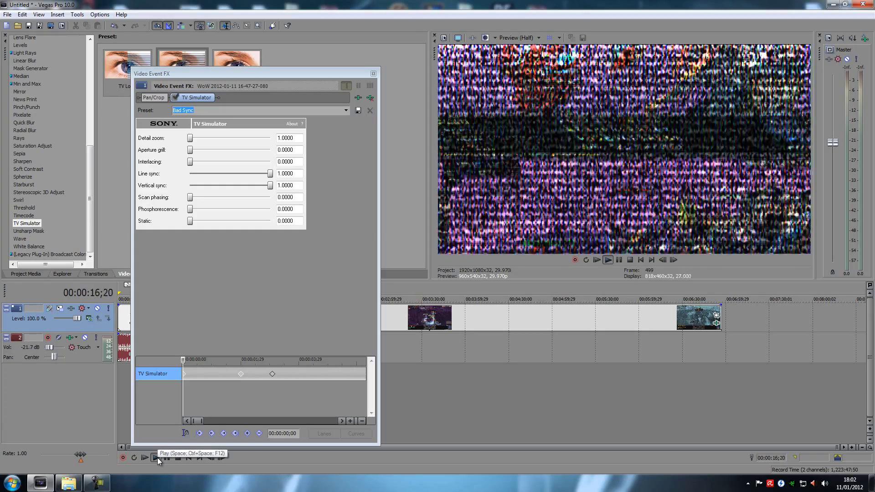
{"action": "left_click", "coordinate": [157, 458]}
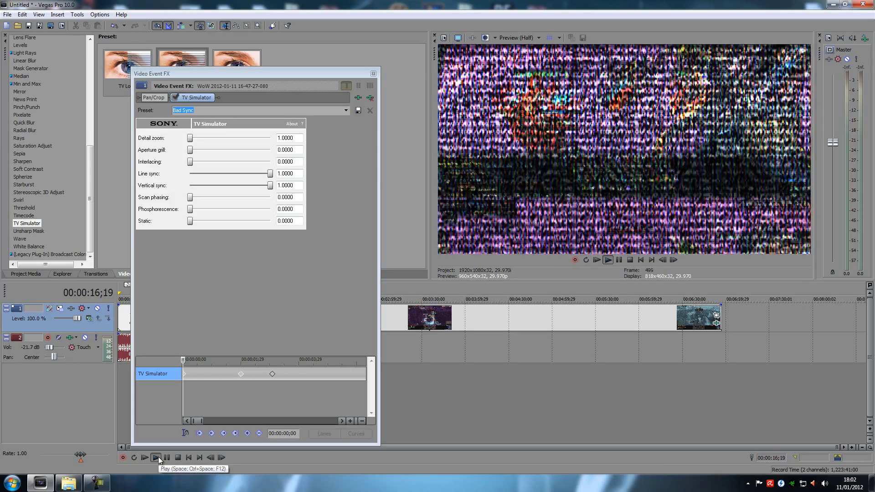
{"action": "left_click", "coordinate": [178, 457]}
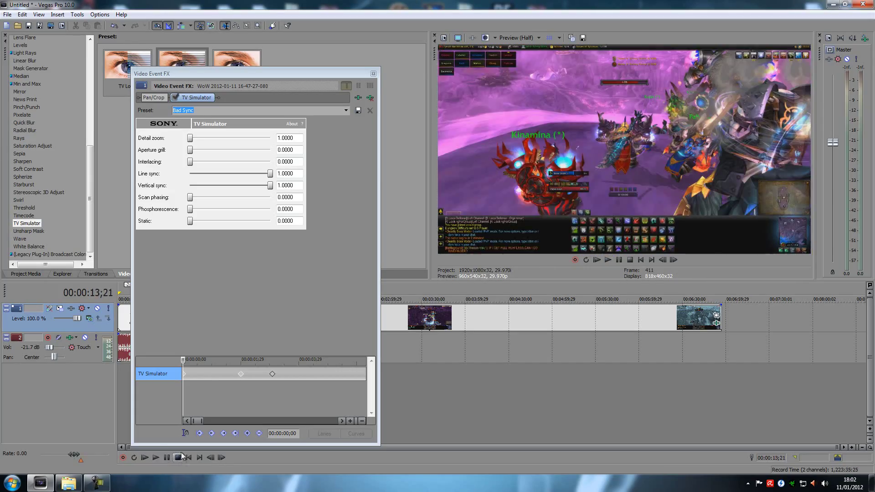
{"action": "left_click_drag", "start_coordinate": [184, 362], "coordinate": [317, 365]}
Step: Add a keyframe at 4;19 and paste the first keyframe's clean settings onto it
{"action": "left_click", "coordinate": [247, 433]}
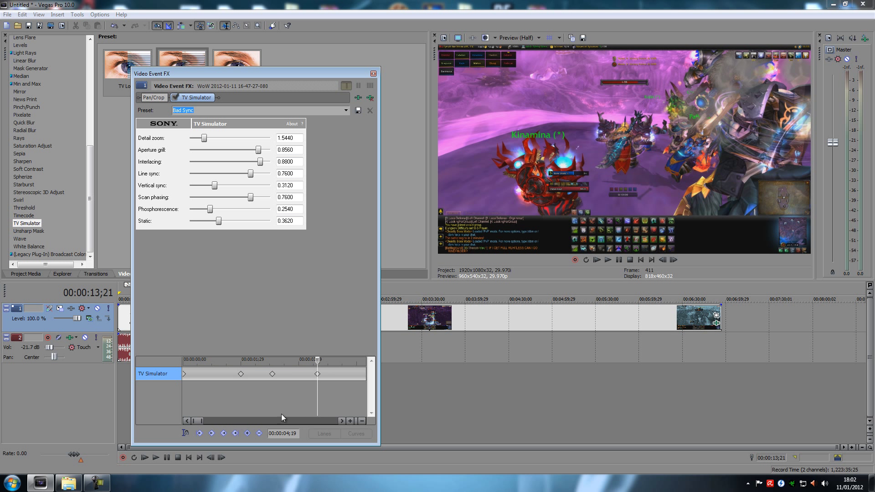
{"action": "left_click", "coordinate": [184, 374]}
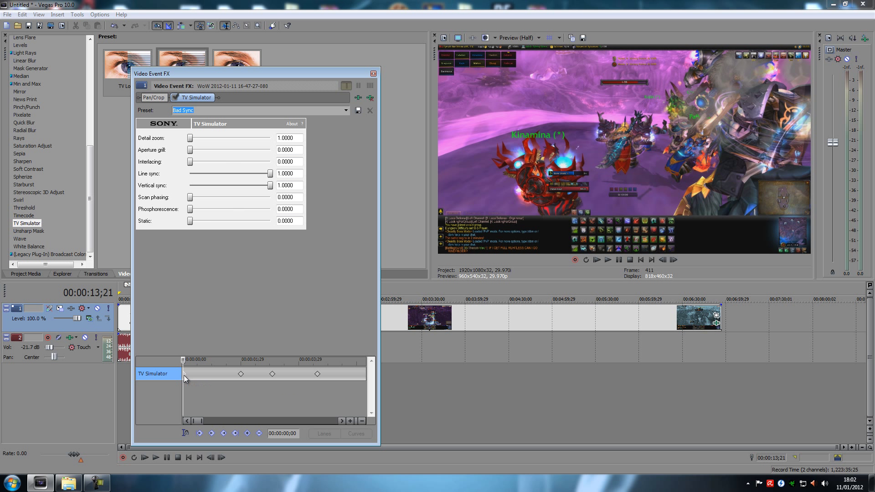
{"action": "right_click", "coordinate": [185, 374]}
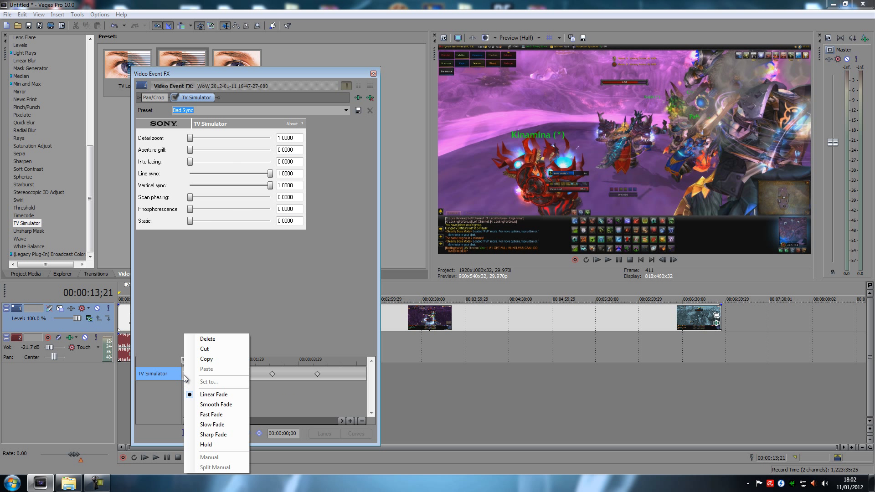
{"action": "left_click", "coordinate": [217, 360]}
{"action": "left_click", "coordinate": [318, 374]}
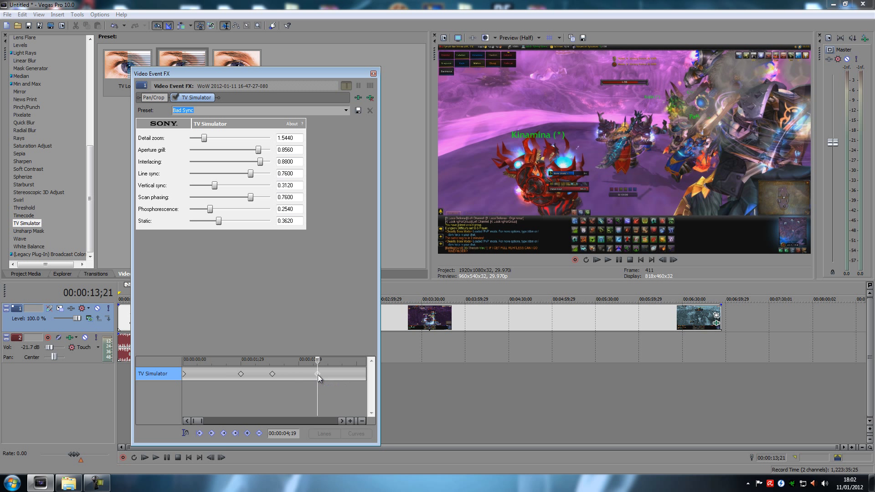
{"action": "right_click", "coordinate": [318, 374]}
{"action": "left_click", "coordinate": [337, 371]}
{"action": "left_click", "coordinate": [188, 457]}
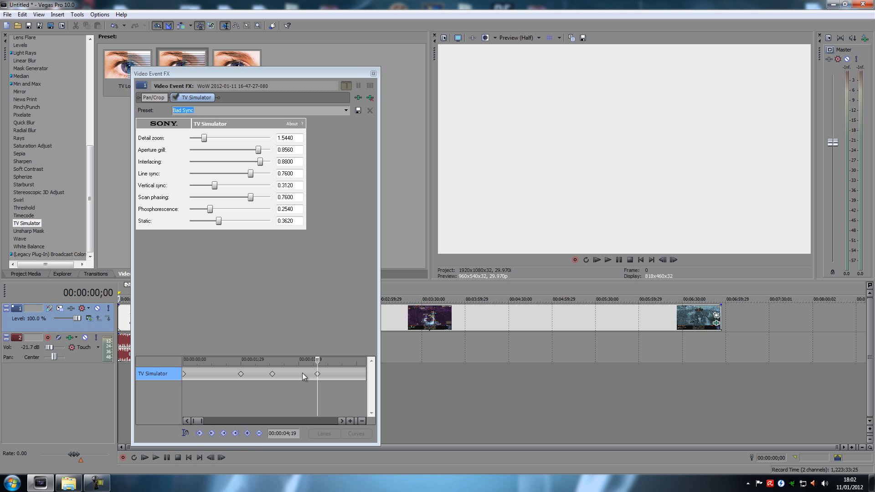
Step: Close the Video Event FX window and play the edited clip from its start on the timeline
{"action": "left_click", "coordinate": [184, 373]}
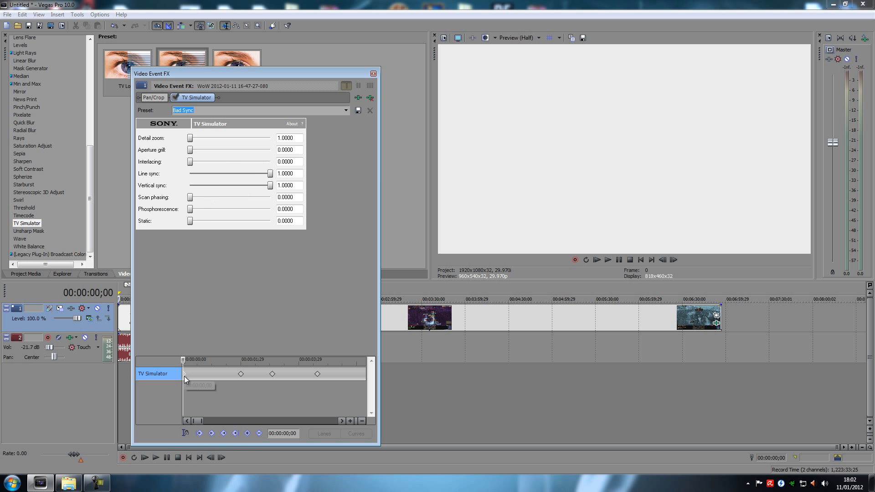
{"action": "left_click", "coordinate": [211, 433]}
{"action": "left_click", "coordinate": [373, 73]}
{"action": "left_click", "coordinate": [137, 409]}
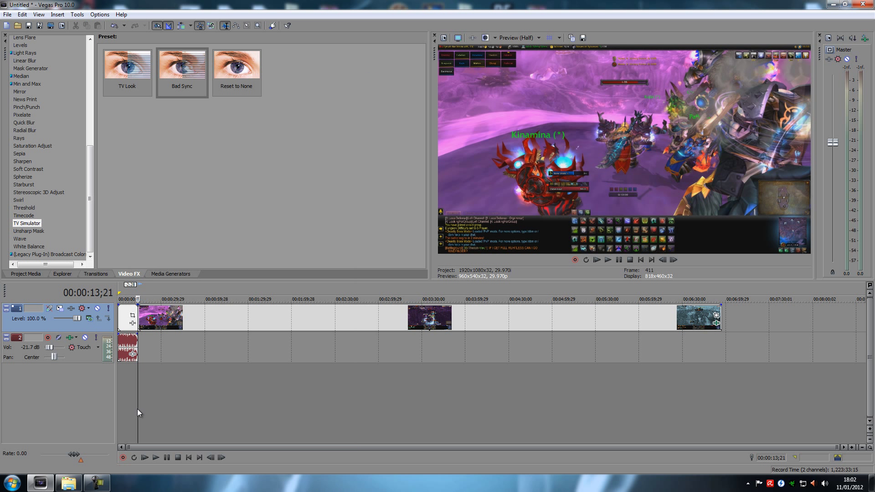
{"action": "left_click", "coordinate": [155, 457]}
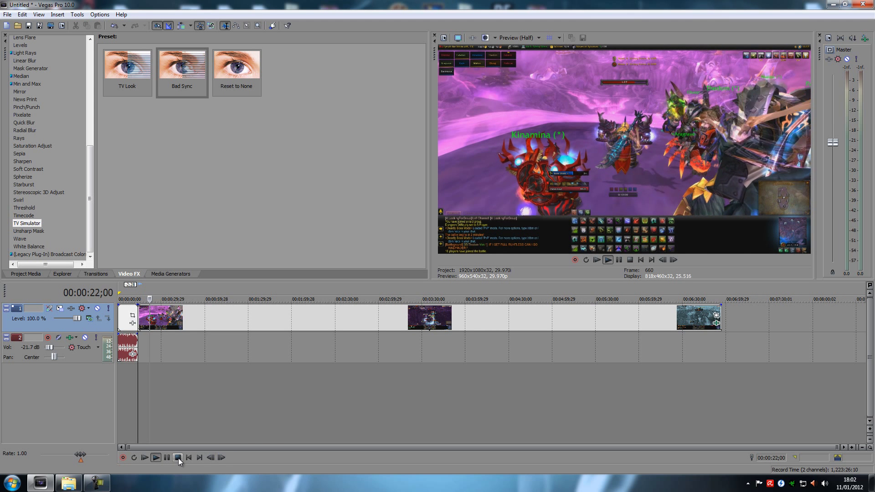
{"action": "left_click", "coordinate": [179, 458]}
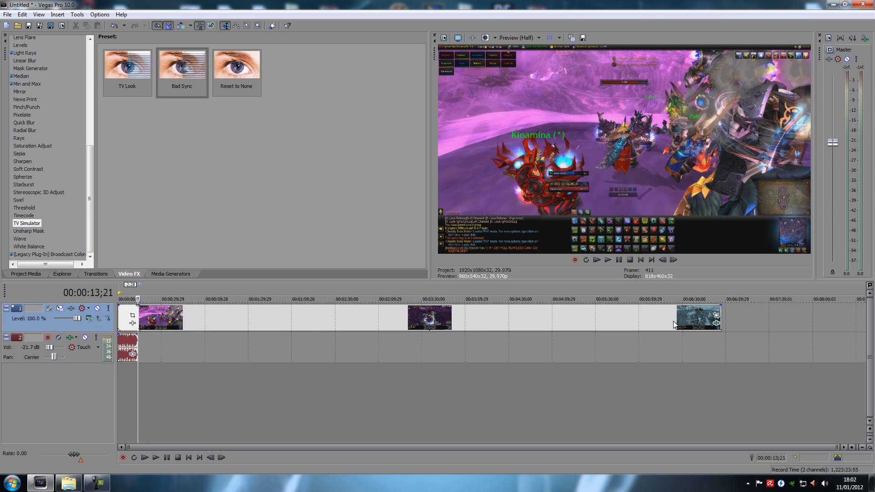
{"action": "left_click", "coordinate": [717, 325]}
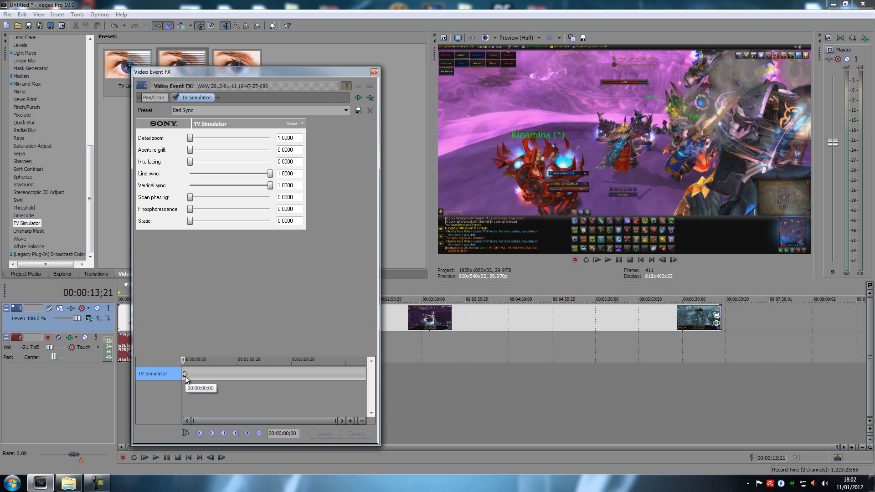
Step: Zoom the keyframe lane and check the effect values around 1 second and 3;24
{"action": "scroll", "coordinate": [202, 408], "scroll_direction": "up", "scroll_amount": 5}
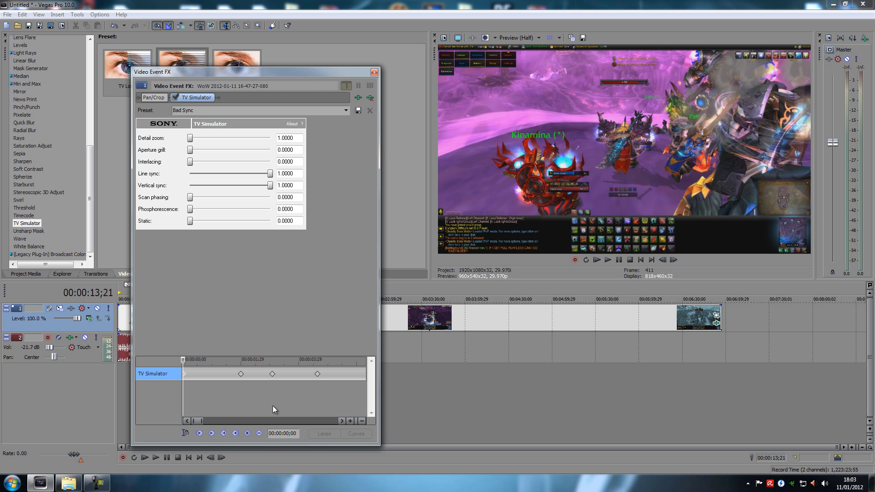
{"action": "scroll", "coordinate": [258, 400], "scroll_direction": "up", "scroll_amount": 4}
{"action": "scroll", "coordinate": [258, 406], "scroll_direction": "down", "scroll_amount": 4}
{"action": "left_click", "coordinate": [212, 398]}
{"action": "scroll", "coordinate": [245, 407], "scroll_direction": "up", "scroll_amount": 4}
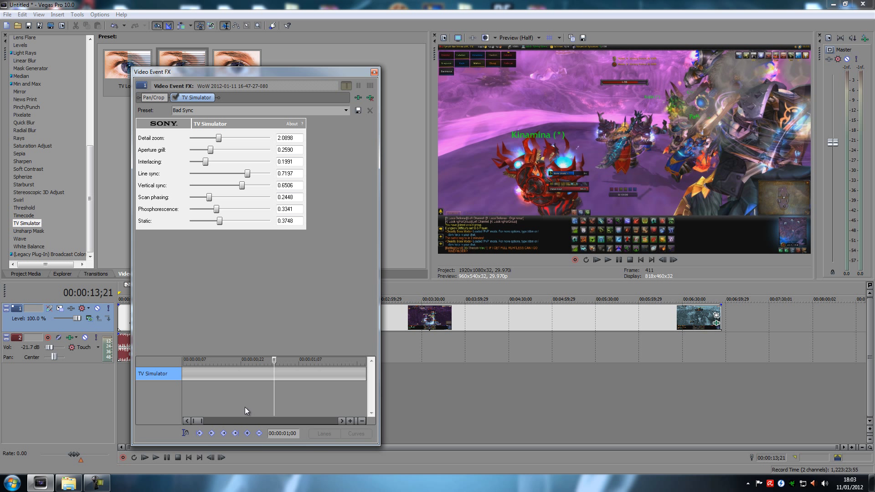
{"action": "scroll", "coordinate": [244, 406], "scroll_direction": "down", "scroll_amount": 4}
{"action": "left_click", "coordinate": [293, 374]}
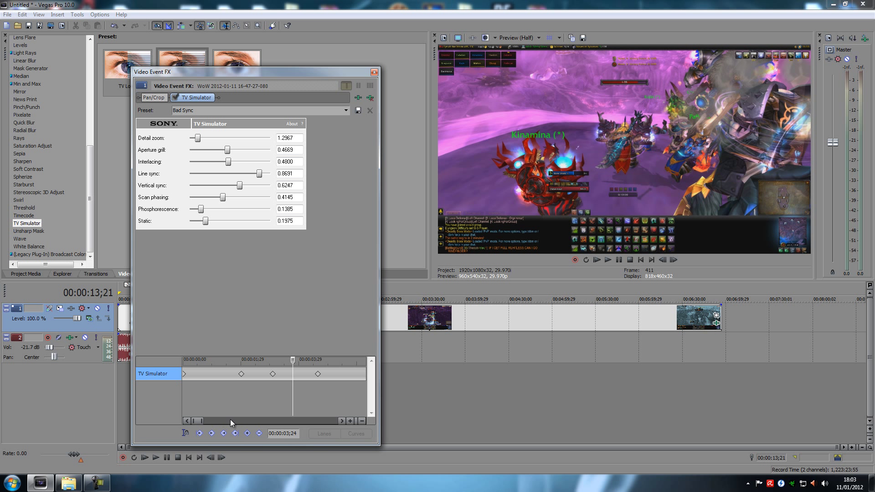
Step: Step back through the keyframes at 4;19, 3;02, 2;00 and the start
{"action": "left_click", "coordinate": [318, 373]}
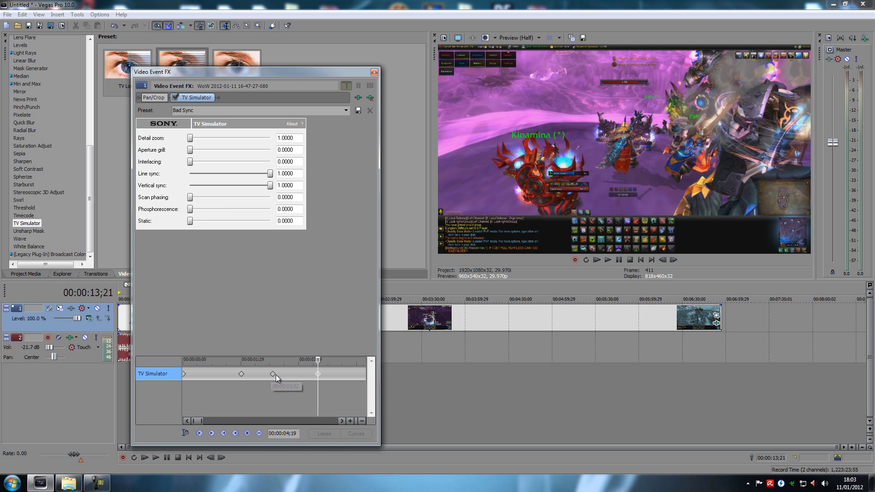
{"action": "left_click", "coordinate": [273, 374]}
{"action": "left_click", "coordinate": [241, 373]}
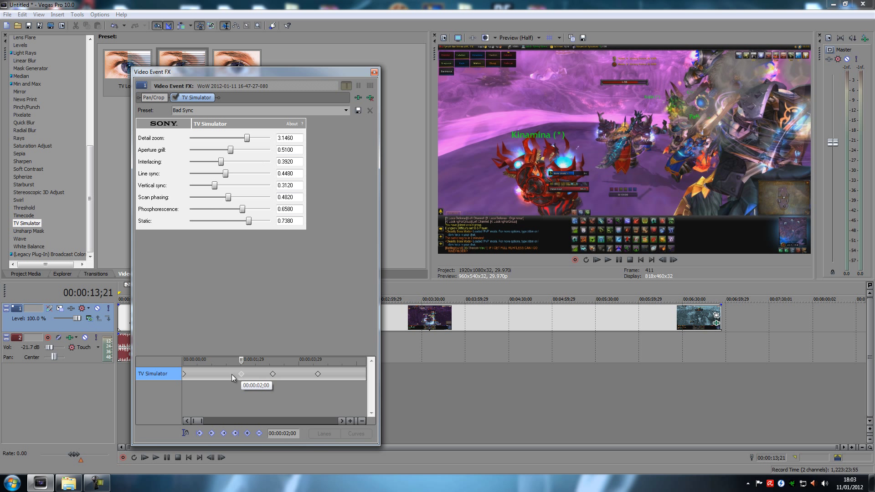
{"action": "left_click", "coordinate": [184, 374]}
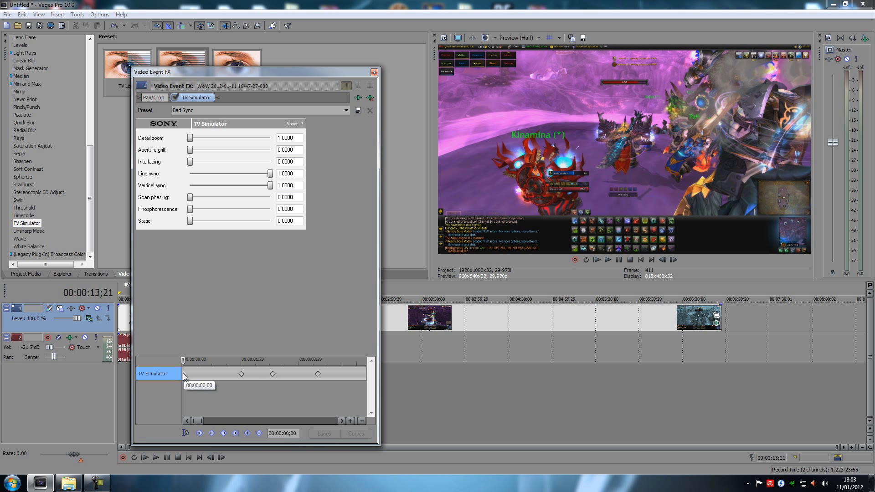
{"action": "right_click", "coordinate": [184, 374]}
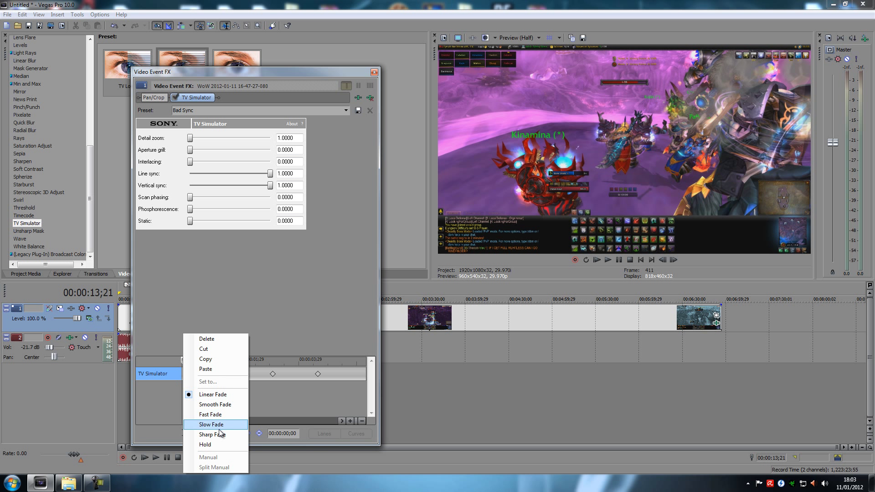
Step: Set the TV Simulator keyframe at 00:00:03;02 to Hold
{"action": "left_click", "coordinate": [217, 446]}
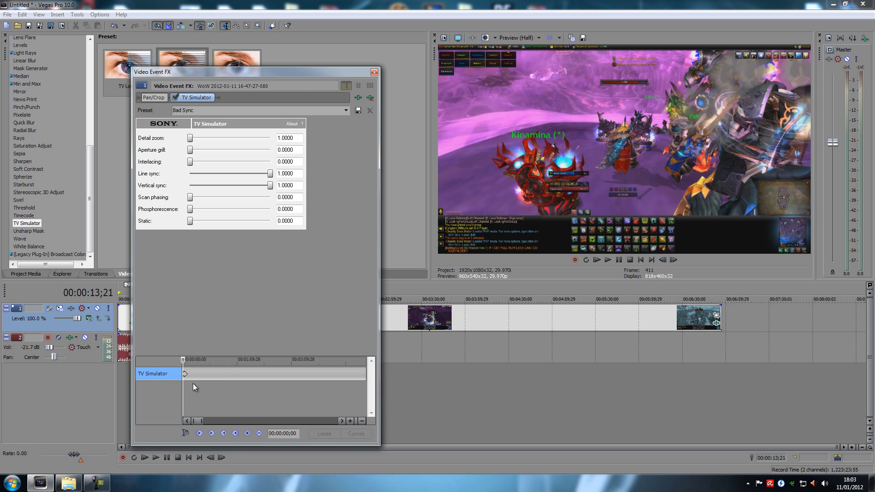
{"action": "scroll", "coordinate": [193, 393], "scroll_direction": "up", "scroll_amount": 5}
{"action": "left_click", "coordinate": [273, 374]}
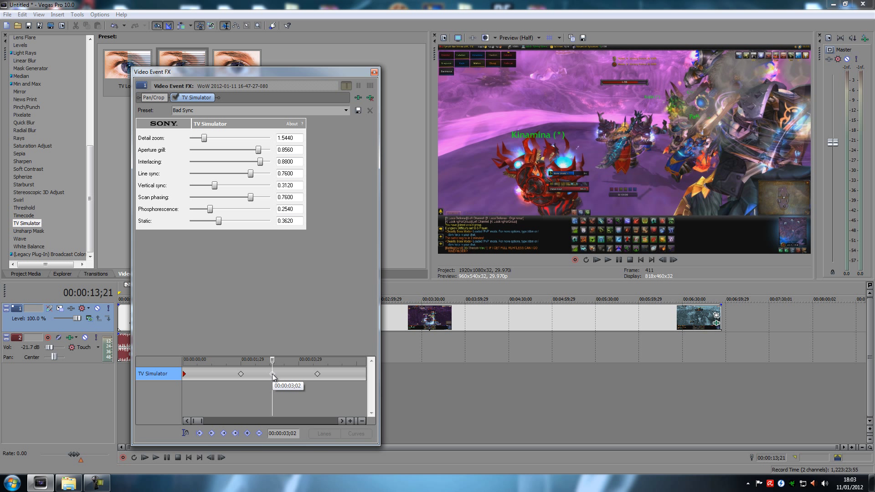
{"action": "right_click", "coordinate": [272, 374]}
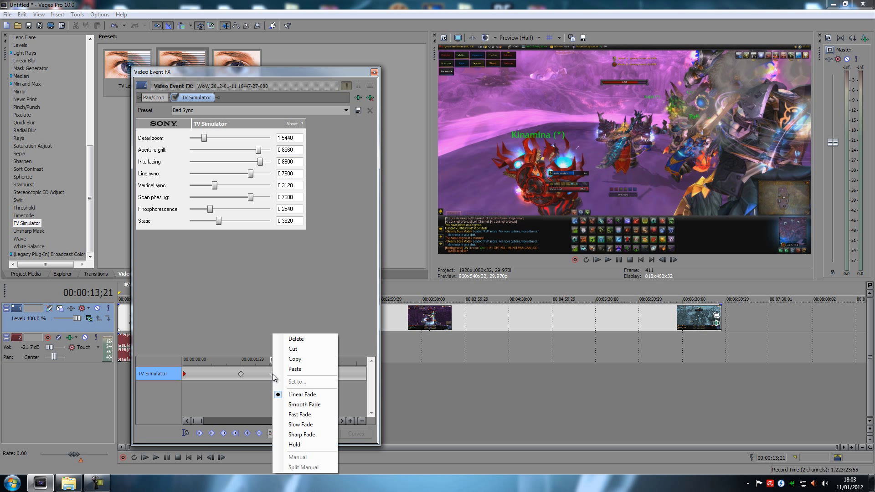
{"action": "left_click", "coordinate": [307, 443]}
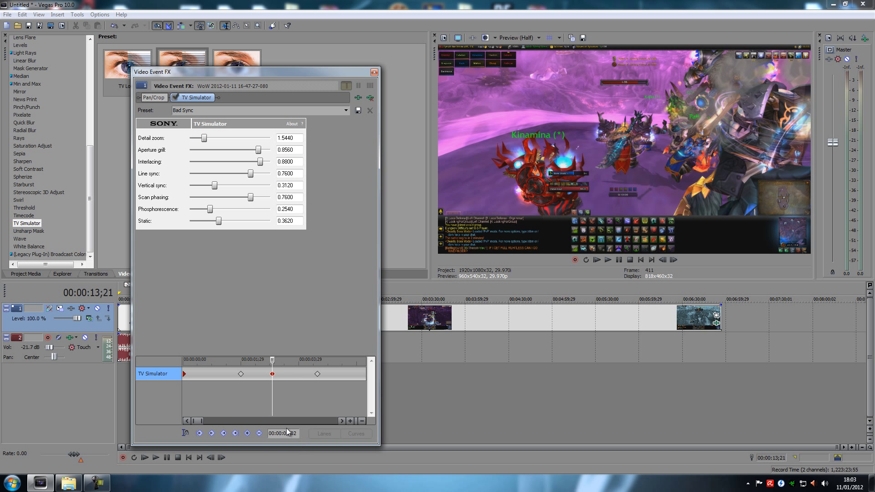
Step: Scrub the effect between 0;00, 2;00 and the held 3;02 keyframe to verify the glitch values
{"action": "left_click", "coordinate": [183, 374]}
{"action": "left_click_drag", "start_coordinate": [183, 361], "coordinate": [241, 363]}
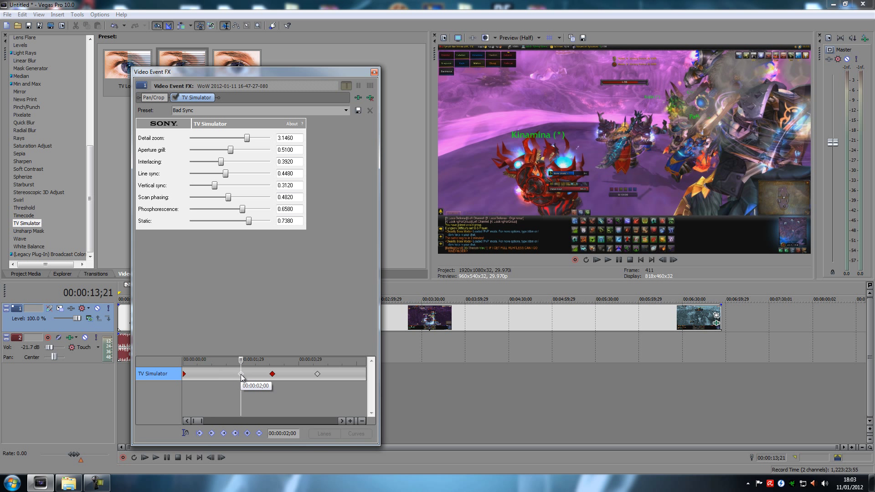
{"action": "left_click_drag", "start_coordinate": [241, 363], "coordinate": [270, 364]}
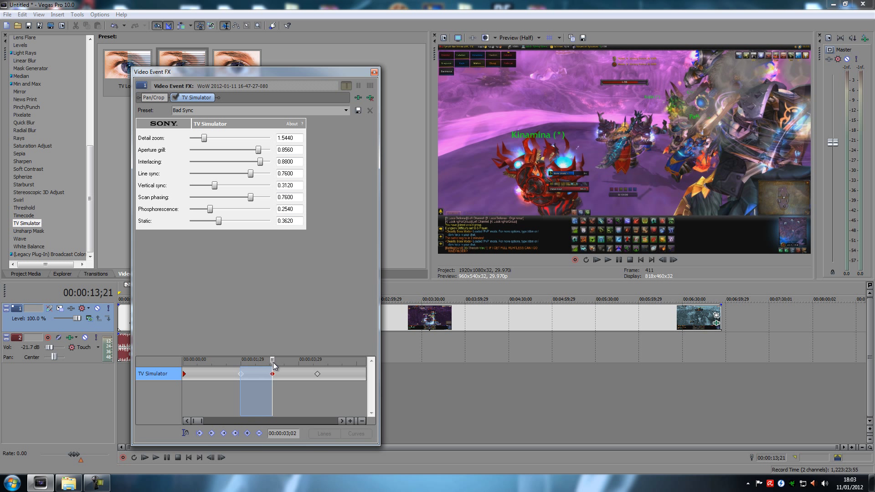
{"action": "left_click", "coordinate": [273, 374]}
{"action": "left_click_drag", "start_coordinate": [273, 360], "coordinate": [183, 364]}
{"action": "left_click", "coordinate": [184, 374]}
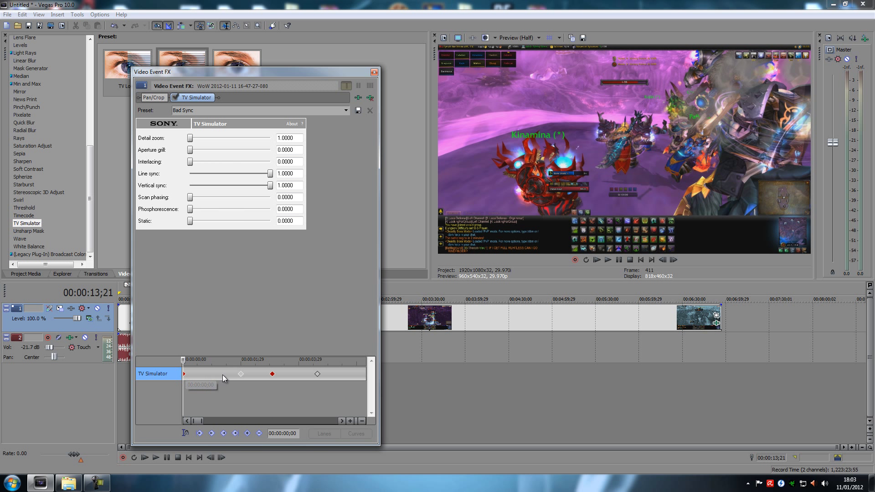
{"action": "left_click", "coordinate": [239, 375]}
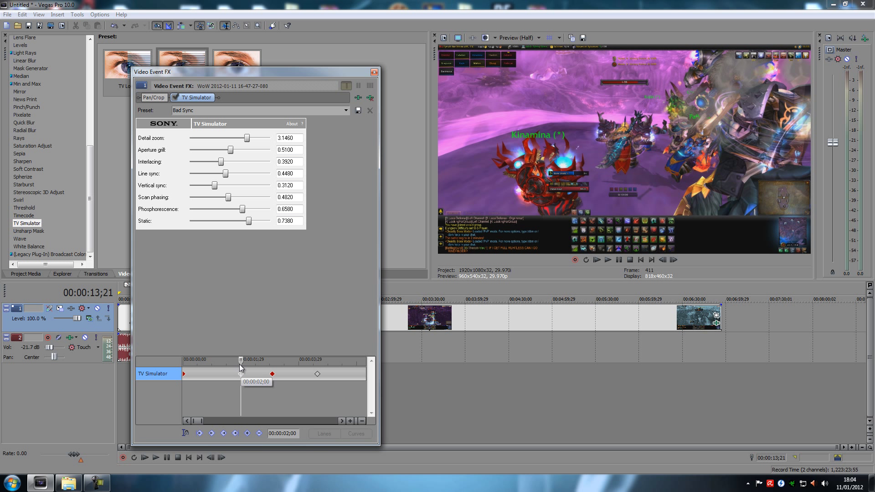
{"action": "left_click_drag", "start_coordinate": [241, 363], "coordinate": [271, 363]}
{"action": "left_click", "coordinate": [274, 377]}
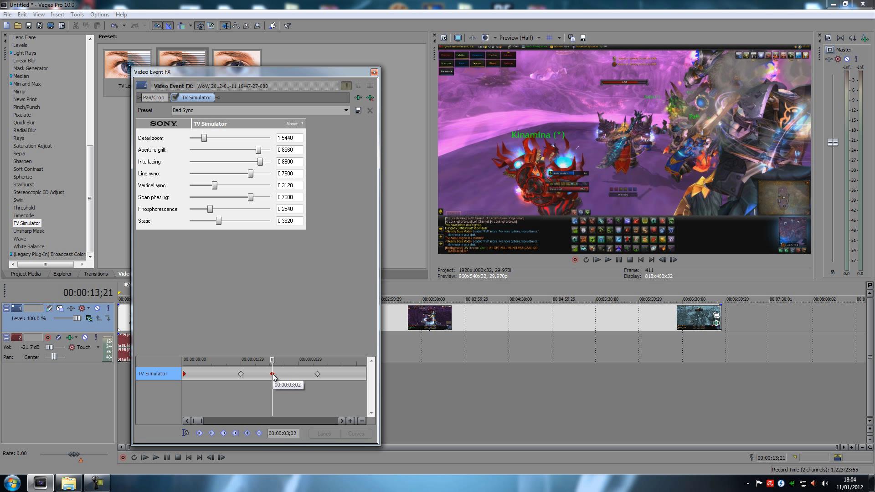
{"action": "left_click_drag", "start_coordinate": [272, 364], "coordinate": [183, 363]}
{"action": "left_click", "coordinate": [183, 363]}
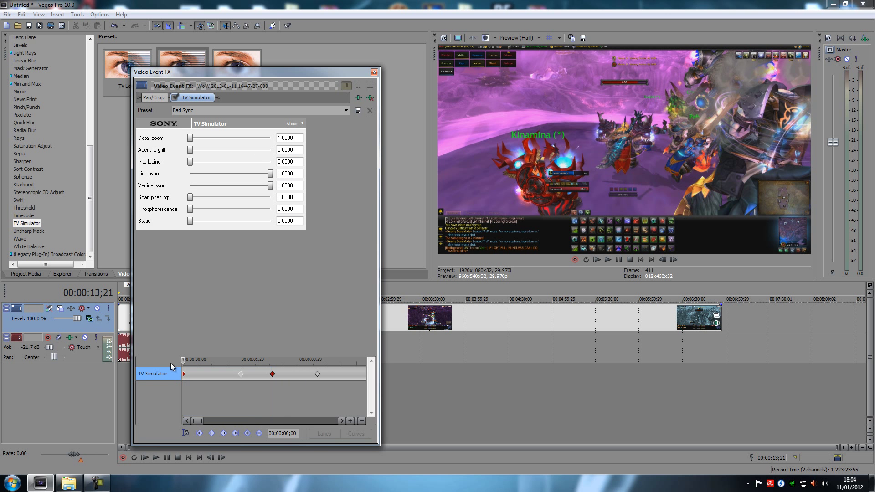
{"action": "left_click", "coordinate": [155, 457]}
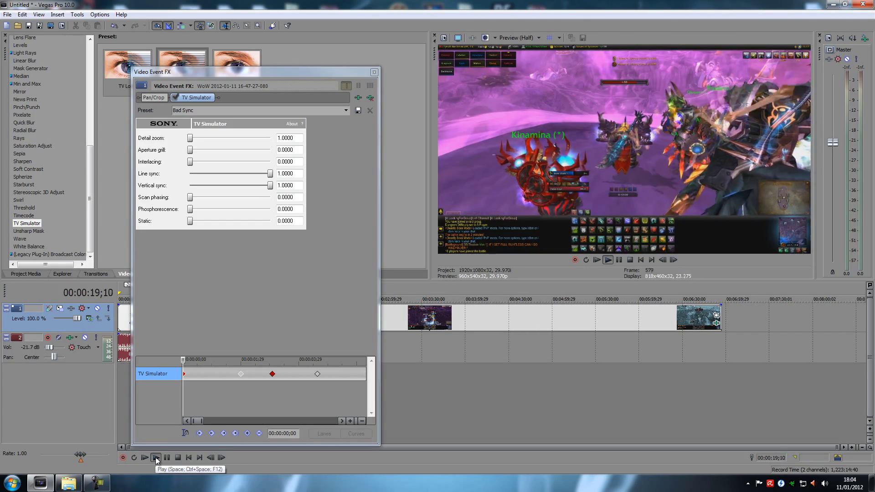
{"action": "left_click", "coordinate": [179, 457]}
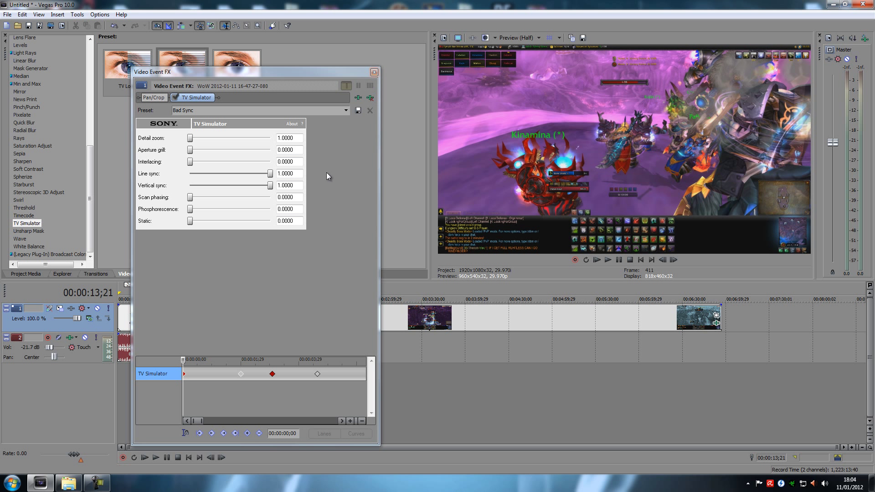
{"action": "left_click", "coordinate": [240, 374]}
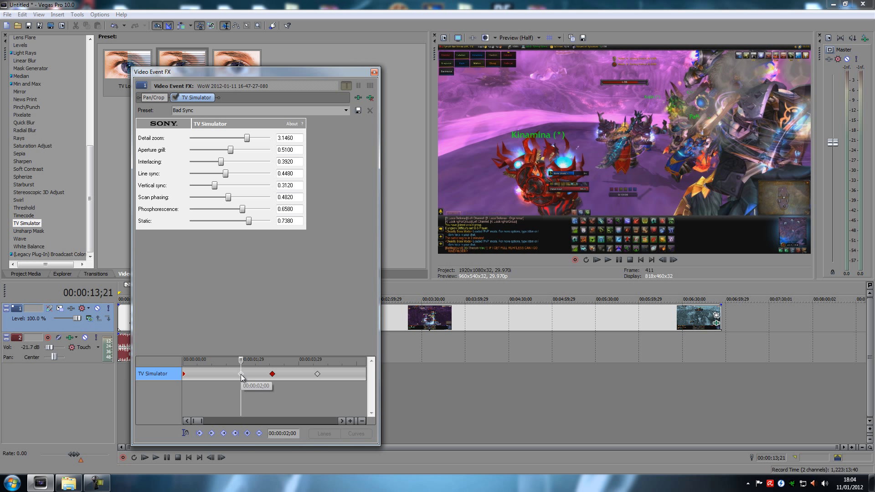
{"action": "right_click", "coordinate": [273, 374]}
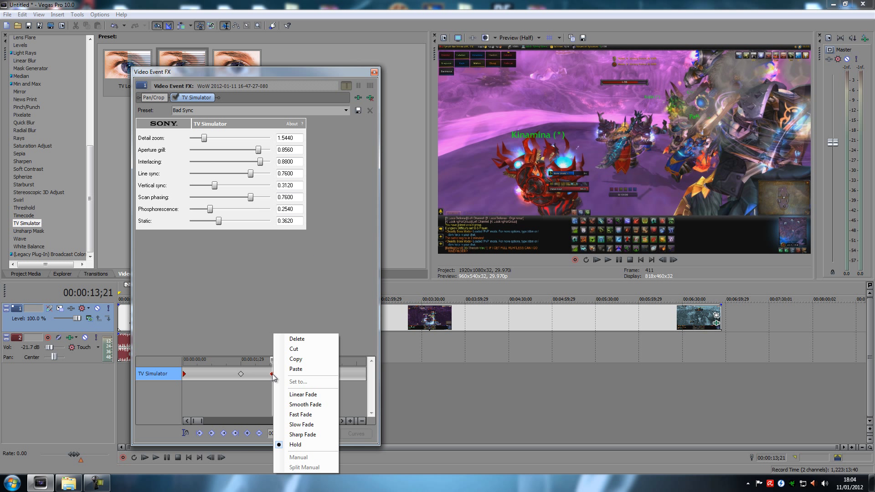
{"action": "left_click", "coordinate": [242, 375]}
{"action": "left_click", "coordinate": [242, 375]}
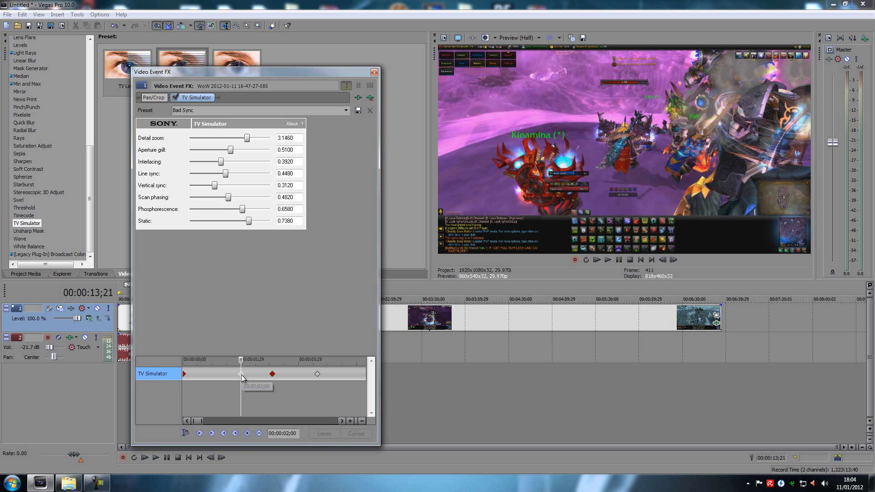
{"action": "left_click", "coordinate": [184, 375]}
{"action": "right_click", "coordinate": [185, 376]}
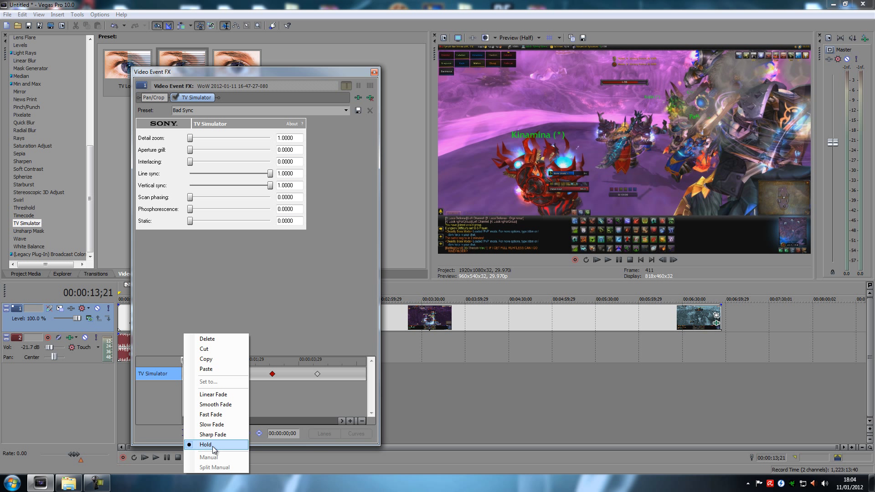
{"action": "left_click", "coordinate": [273, 375]}
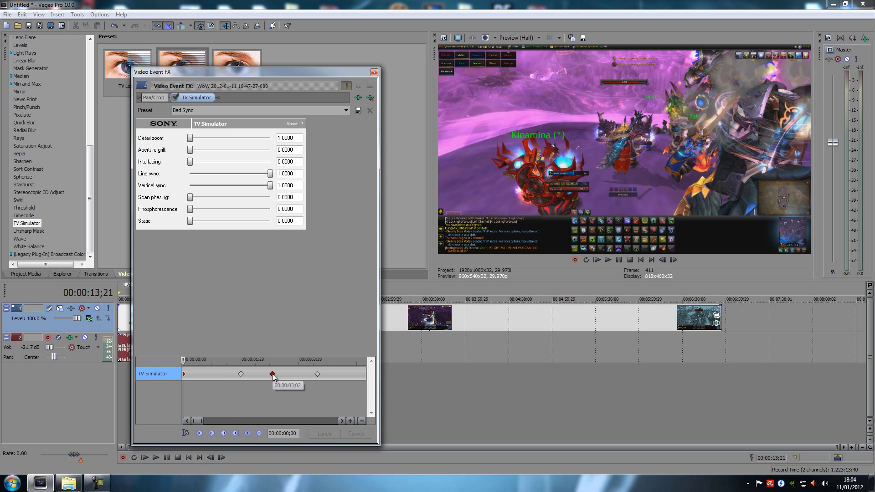
{"action": "left_click", "coordinate": [242, 374]}
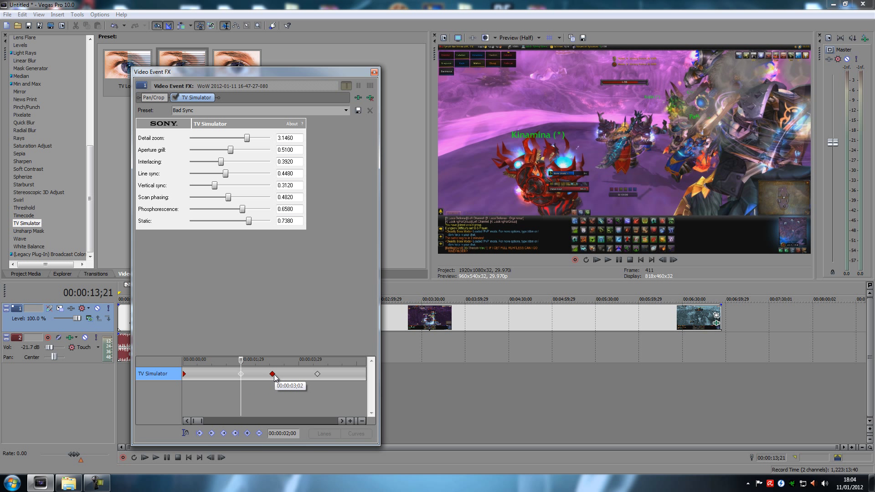
{"action": "left_click", "coordinate": [272, 374]}
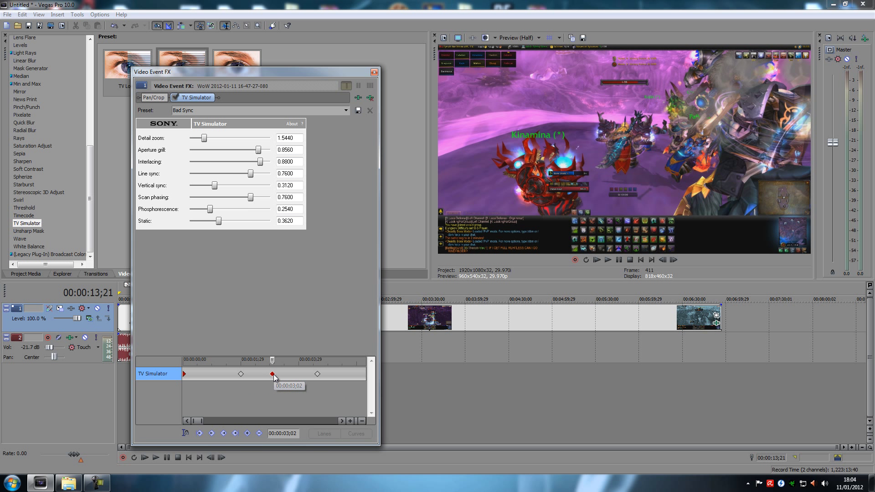
{"action": "left_click", "coordinate": [241, 373]}
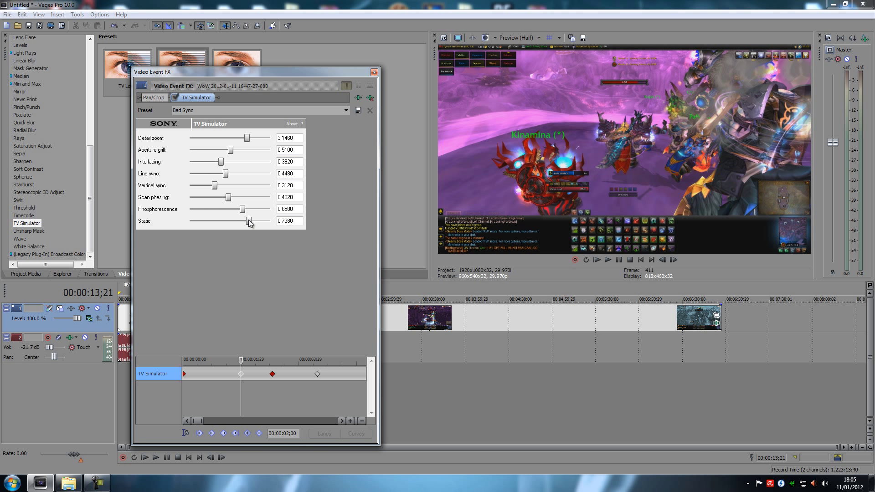
Step: Lower TV Simulator Static to 0.1020 at the 2;00 keyframe and 0.0560 at 3;02
{"action": "left_click_drag", "start_coordinate": [211, 222], "coordinate": [198, 223]}
{"action": "left_click", "coordinate": [272, 374]}
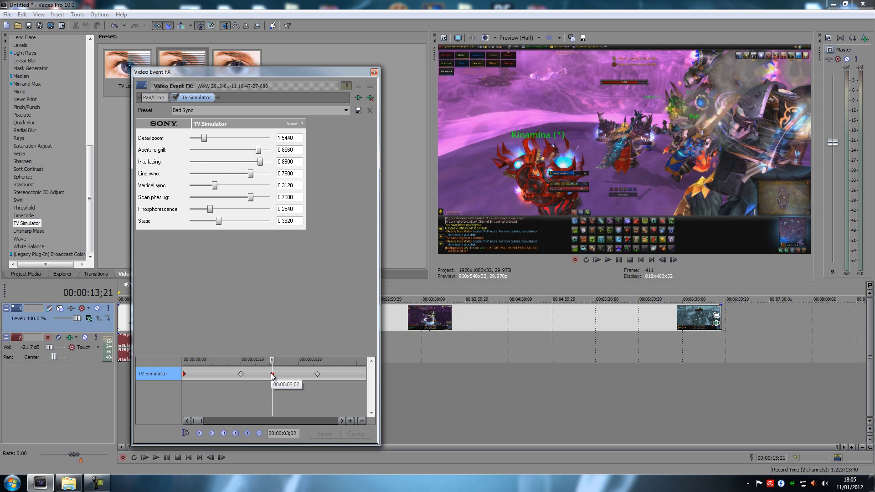
{"action": "left_click_drag", "start_coordinate": [198, 223], "coordinate": [194, 223]}
Step: Switch the first and 3;02 keyframes from Hold back to Smooth Fade
{"action": "right_click", "coordinate": [183, 374]}
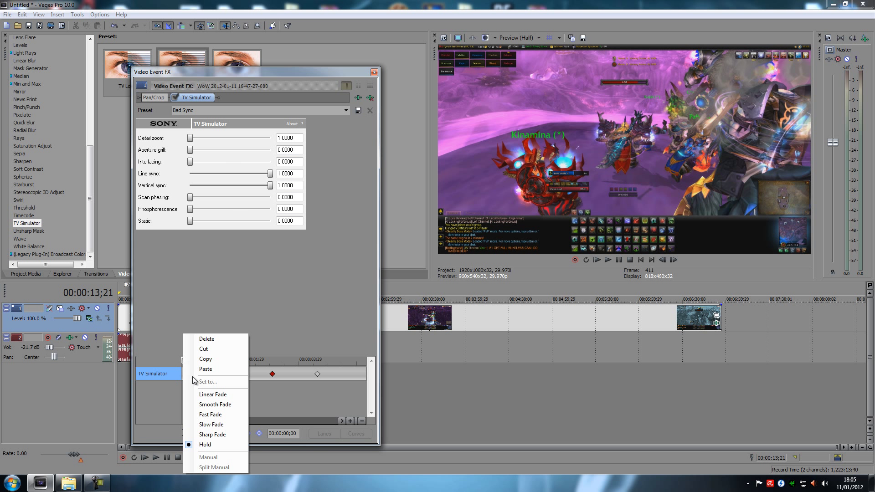
{"action": "left_click", "coordinate": [222, 395]}
{"action": "right_click", "coordinate": [272, 374]}
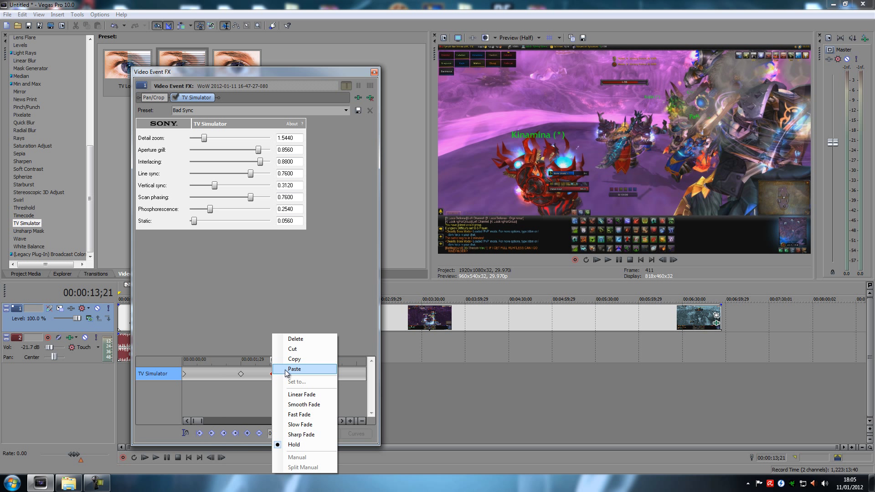
{"action": "left_click", "coordinate": [297, 393]}
{"action": "left_click", "coordinate": [241, 374]}
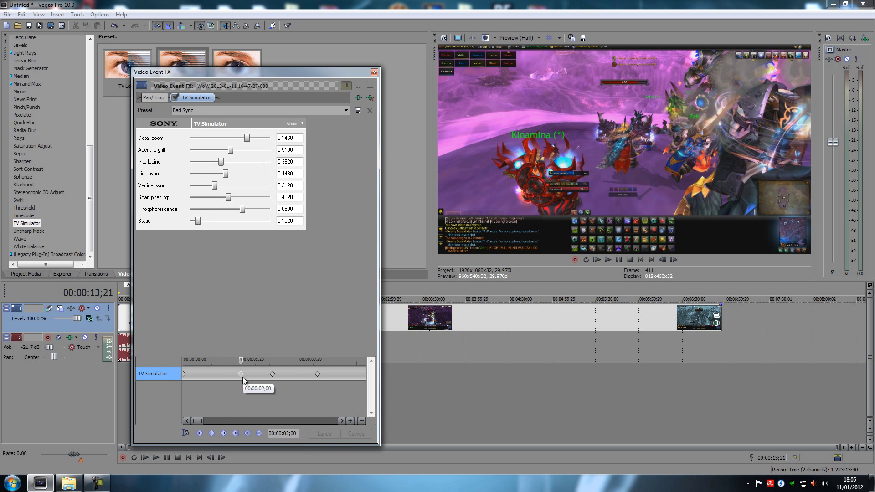
{"action": "left_click", "coordinate": [184, 374]}
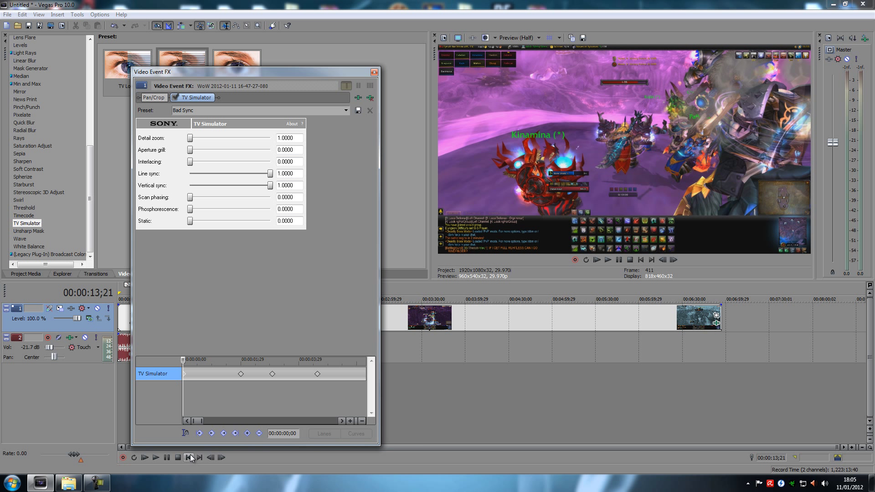
Step: Preview the glitch, then raise Static at the 2;00 keyframe to 1.0000
{"action": "left_click", "coordinate": [156, 457]}
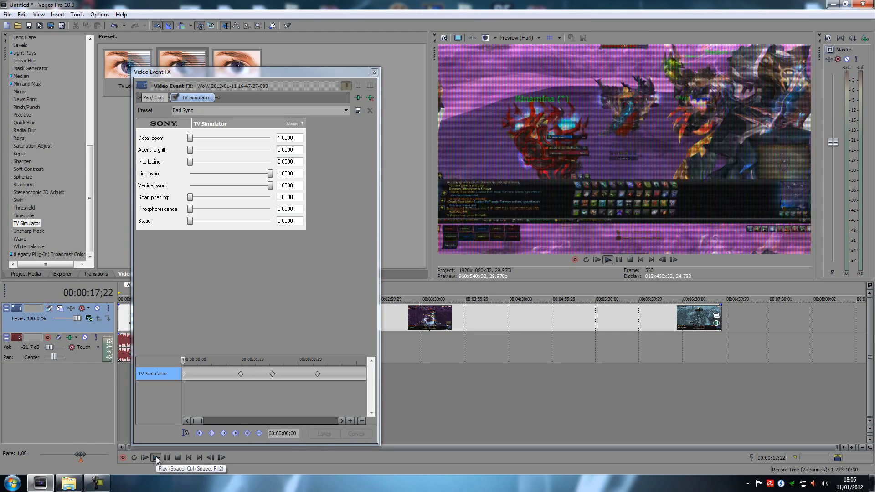
{"action": "left_click", "coordinate": [177, 457]}
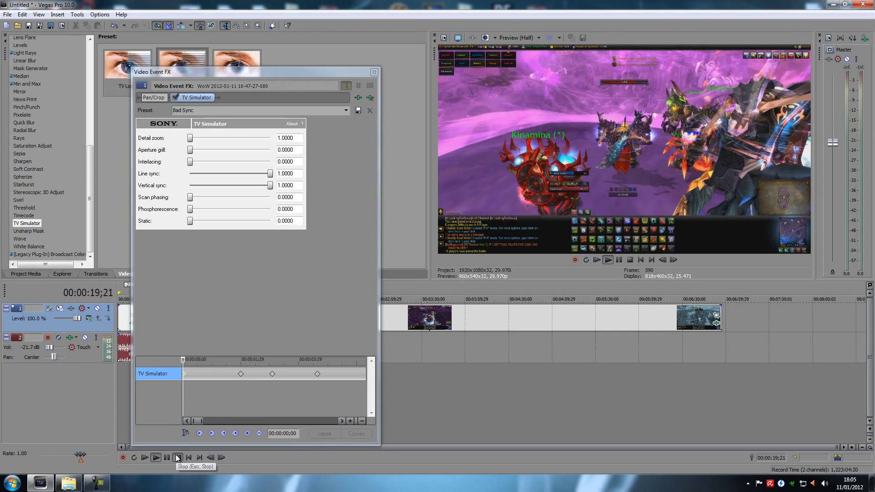
{"action": "left_click", "coordinate": [240, 373]}
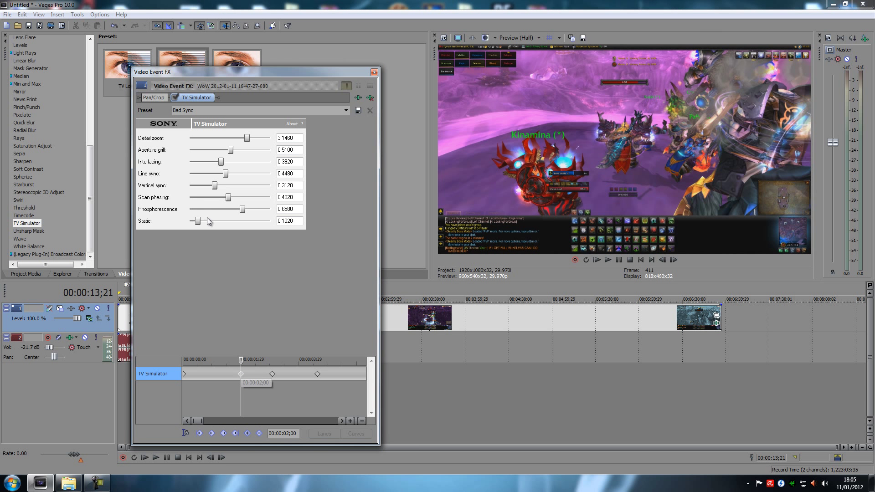
{"action": "left_click_drag", "start_coordinate": [197, 222], "coordinate": [281, 228]}
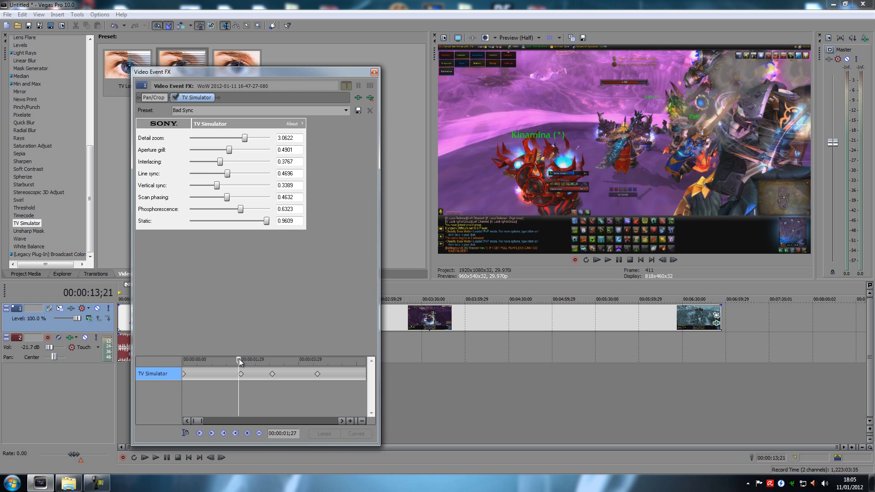
Step: Replay the clip from the start to preview the heavier static burst
{"action": "left_click_drag", "start_coordinate": [239, 359], "coordinate": [168, 365]}
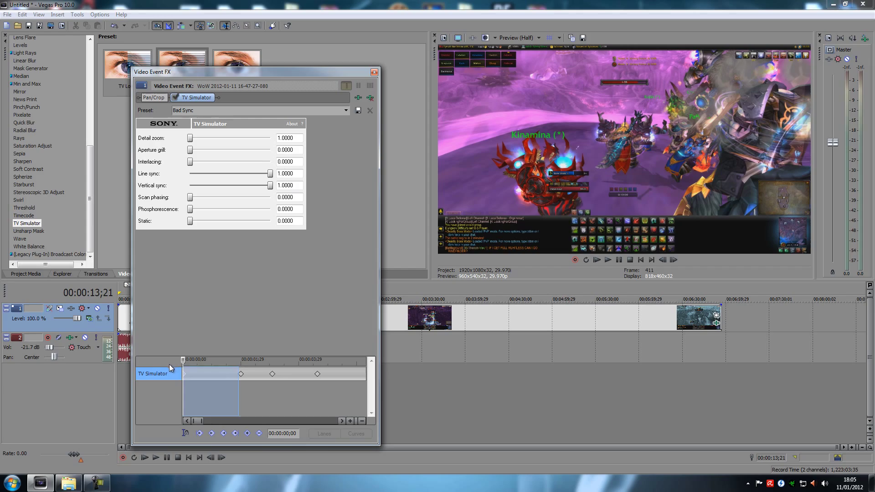
{"action": "left_click", "coordinate": [157, 457]}
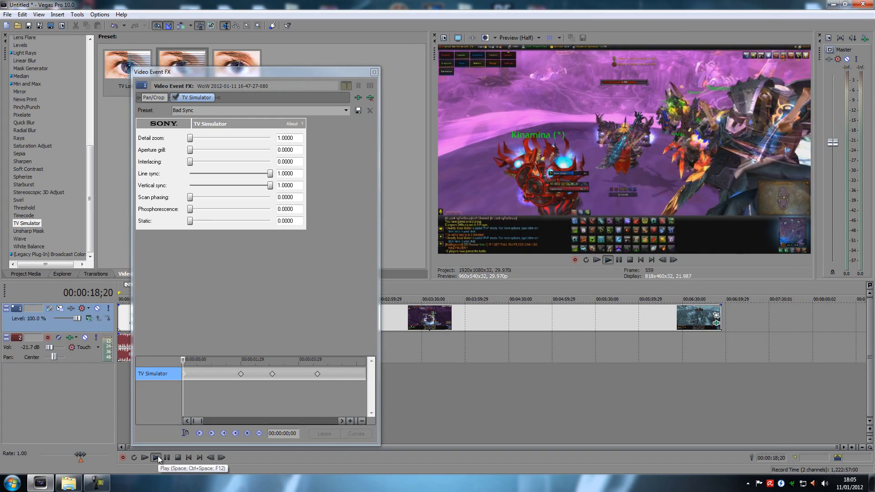
{"action": "left_click", "coordinate": [179, 457]}
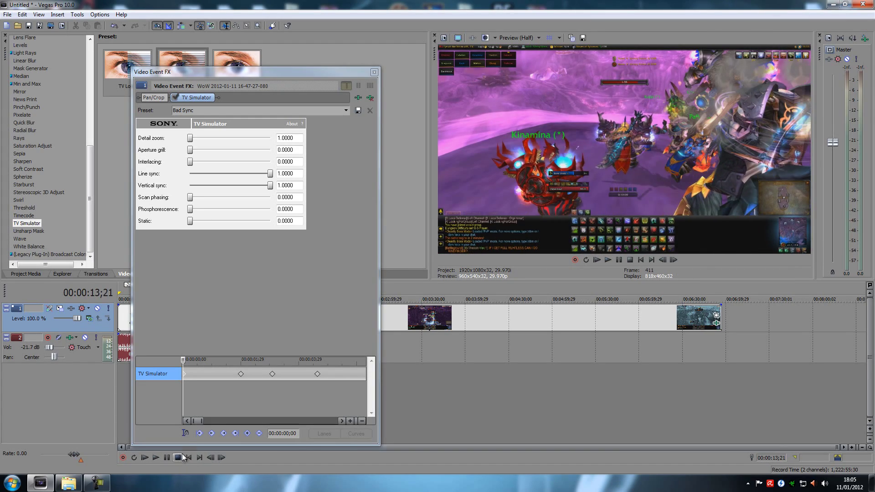
Step: Review the TV Simulator keyframes and lower Static at the 02;00 keyframe
{"action": "left_click", "coordinate": [242, 374]}
{"action": "left_click", "coordinate": [272, 374]}
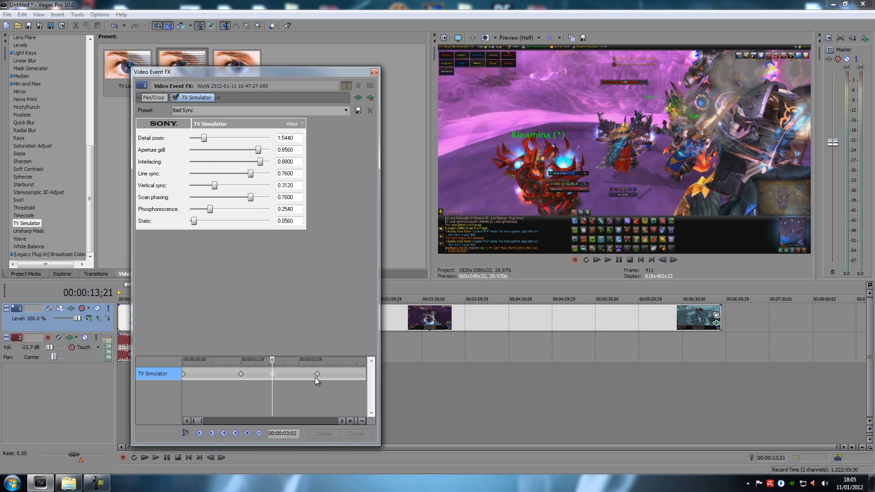
{"action": "left_click", "coordinate": [317, 374]}
{"action": "left_click", "coordinate": [285, 374]}
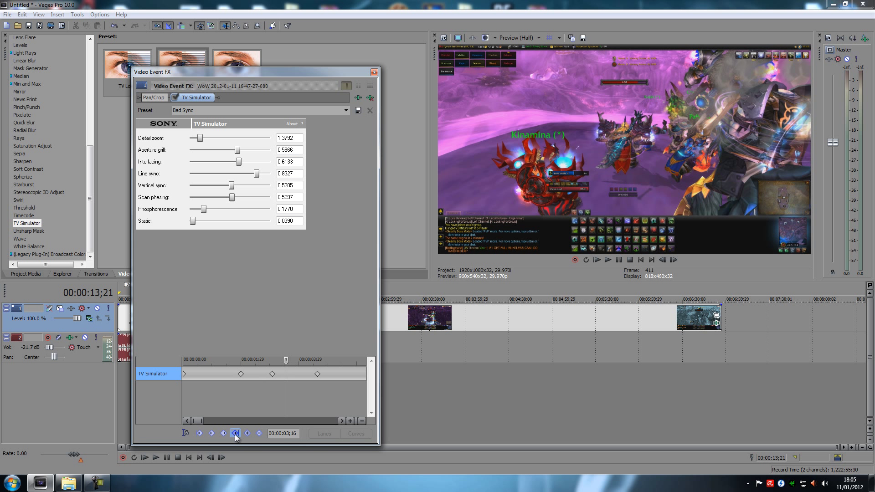
{"action": "left_click", "coordinate": [272, 373]}
{"action": "left_click", "coordinate": [241, 374]}
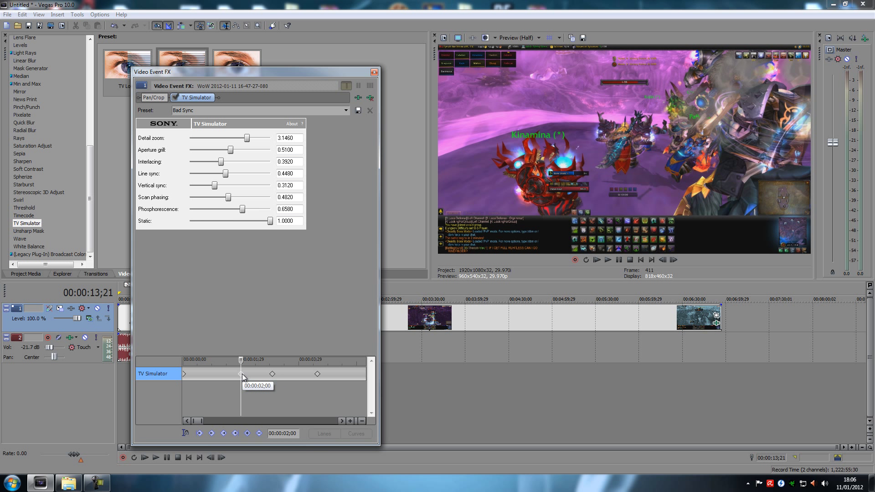
{"action": "left_click_drag", "start_coordinate": [272, 221], "coordinate": [197, 223]}
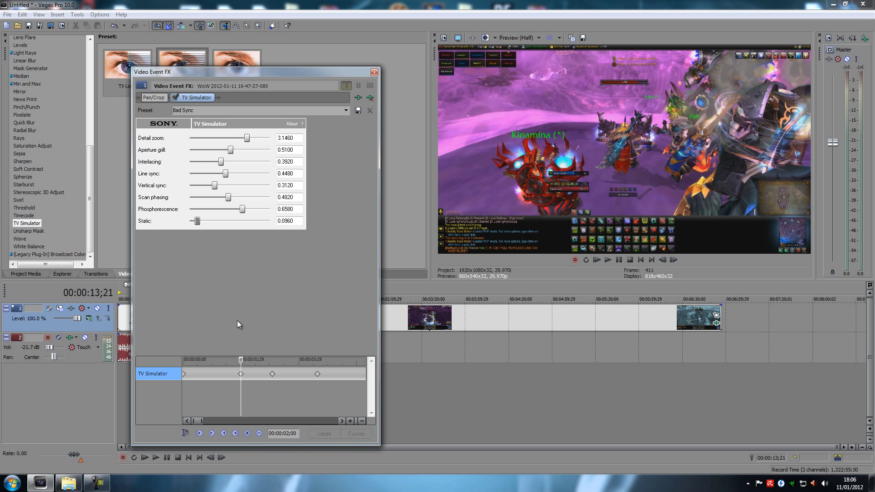
Step: Add keyframes at 02;17 and 03;24 with raised Static, 0.8000 at 03;24
{"action": "left_click", "coordinate": [258, 374]}
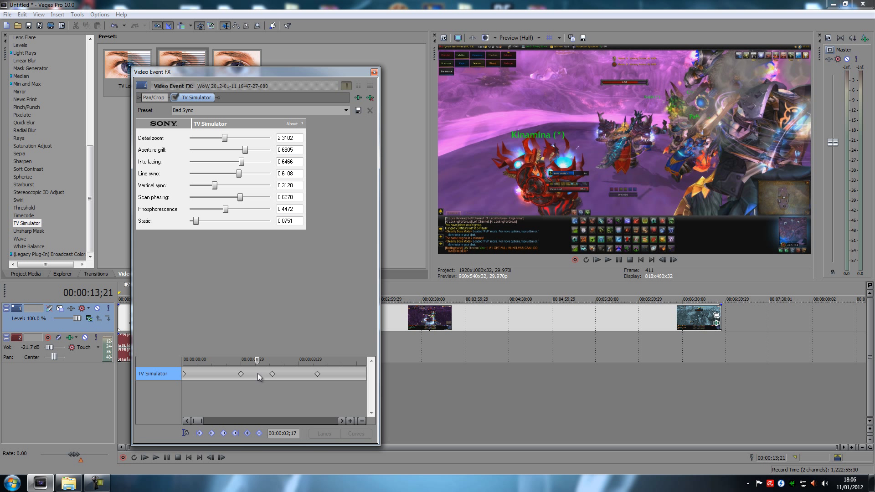
{"action": "left_click", "coordinate": [247, 434]}
{"action": "left_click_drag", "start_coordinate": [197, 223], "coordinate": [263, 224]}
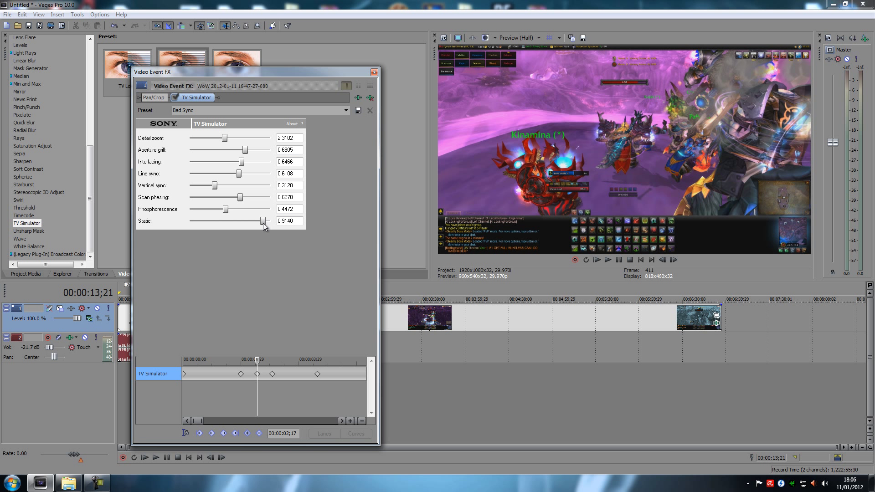
{"action": "left_click", "coordinate": [293, 373]}
{"action": "left_click", "coordinate": [247, 433]}
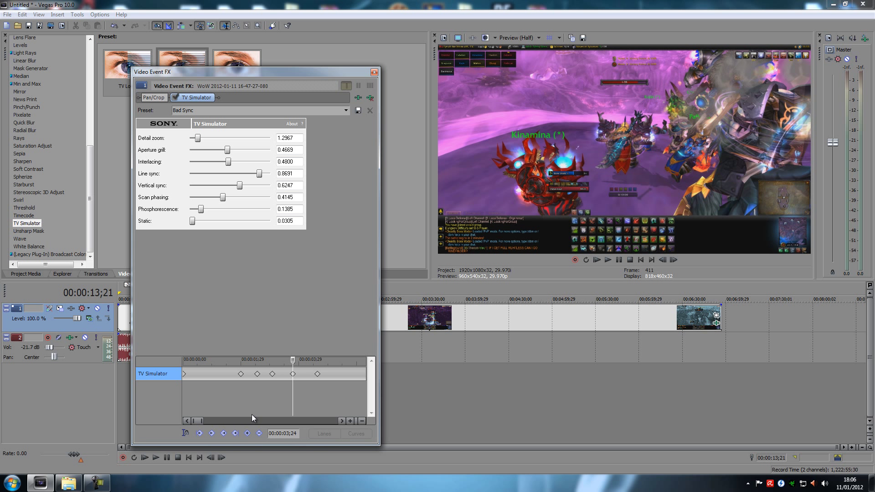
{"action": "left_click_drag", "start_coordinate": [191, 222], "coordinate": [254, 225]}
Step: Scrub back through the glitch animation to its opening
{"action": "left_click_drag", "start_coordinate": [294, 362], "coordinate": [176, 356]}
{"action": "left_click", "coordinate": [178, 354]}
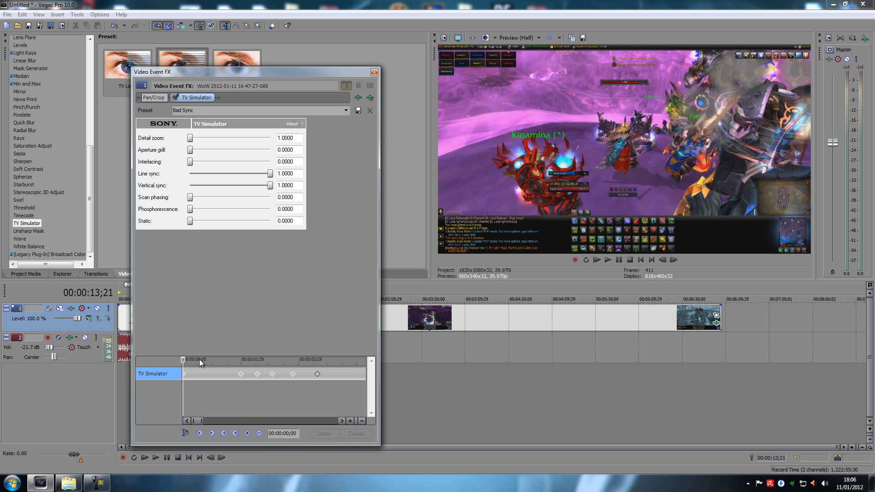
{"action": "mouse_move", "coordinate": [182, 361]}
{"action": "left_mouse_down"}
{"action": "mouse_move", "coordinate": [332, 362]}
{"action": "mouse_move", "coordinate": [186, 365]}
{"action": "left_mouse_up"}
Step: Play through the finished TV Simulator glitch, stop, and close Video Event FX
{"action": "left_click", "coordinate": [156, 457]}
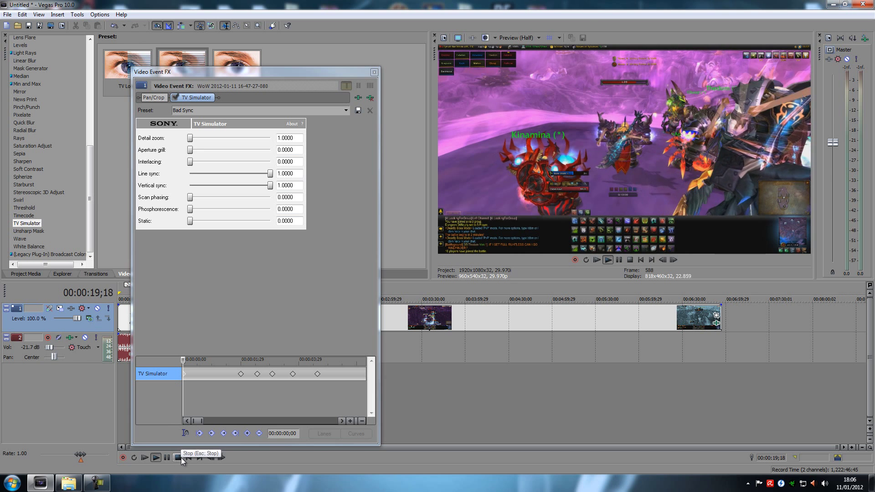
{"action": "left_click", "coordinate": [178, 457]}
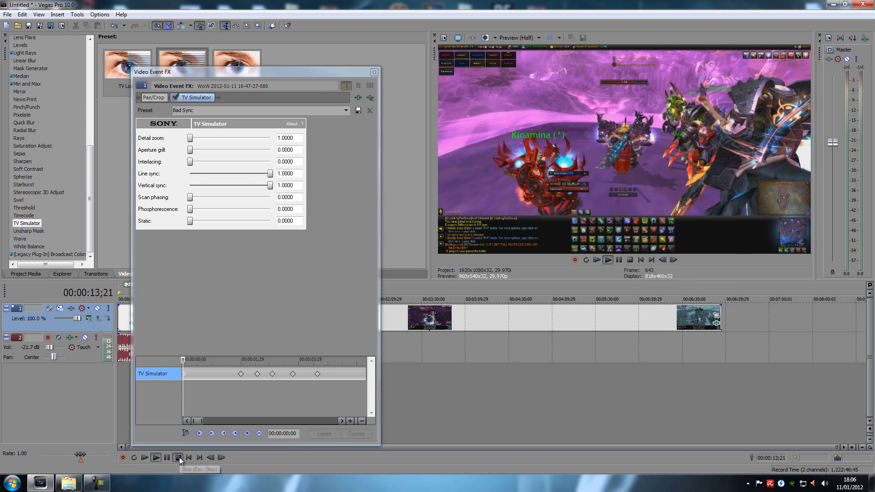
{"action": "left_click", "coordinate": [374, 72]}
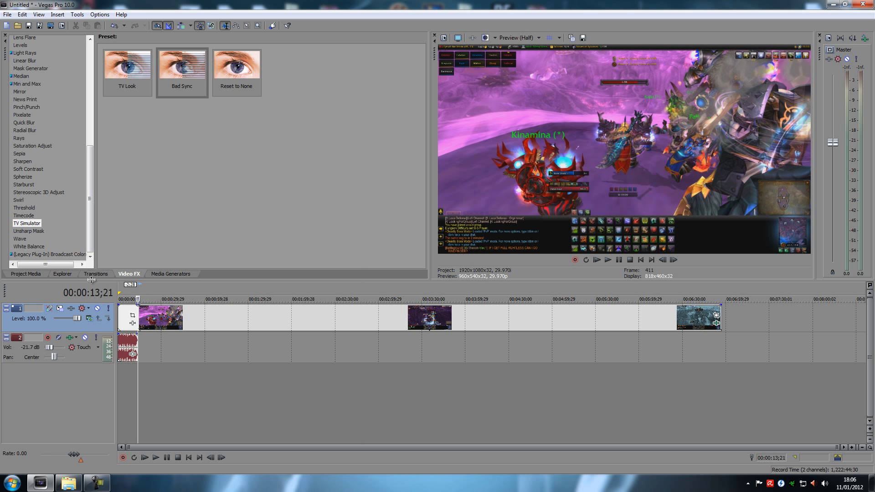
Step: Drop the Cross Blur A/B Cross Effect preset onto the end of the last clip
{"action": "left_click", "coordinate": [94, 275]}
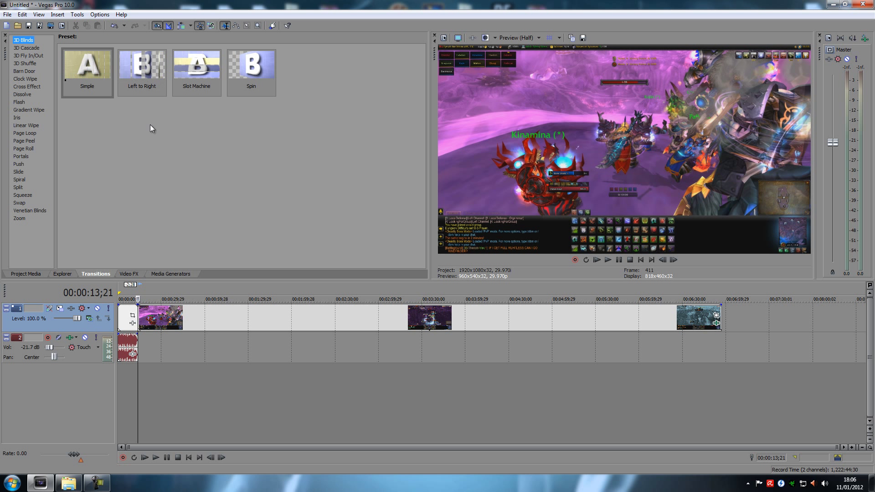
{"action": "left_click", "coordinate": [27, 87]}
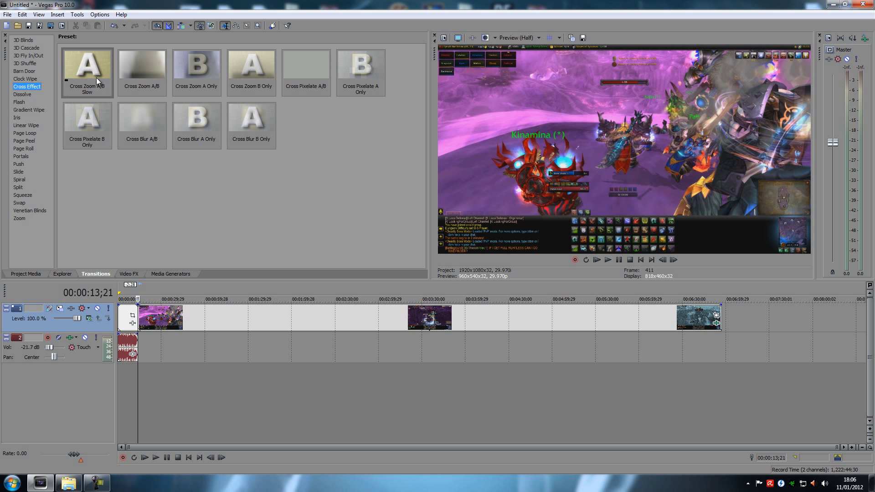
{"action": "left_click_drag", "start_coordinate": [143, 121], "coordinate": [719, 314]}
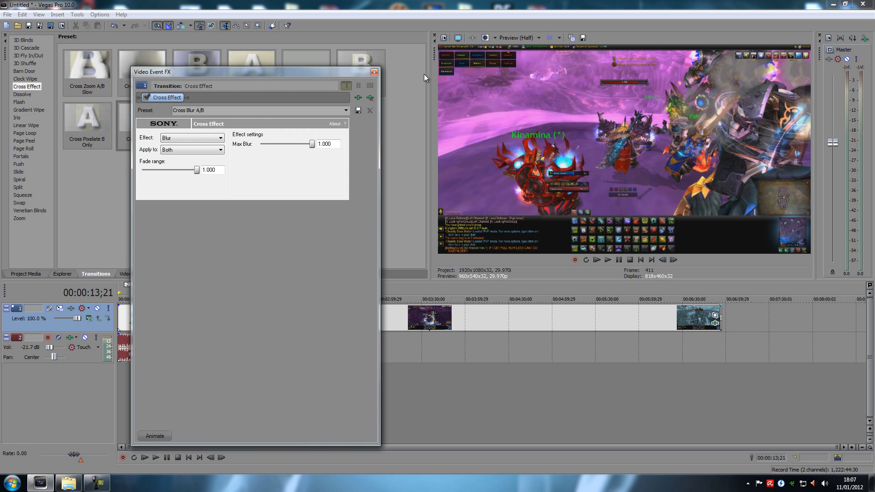
{"action": "left_click", "coordinate": [374, 73]}
Step: Open the Cross Effect transition's settings with the cursor at 06:57;03
{"action": "left_click", "coordinate": [720, 378]}
{"action": "scroll", "coordinate": [720, 378], "scroll_direction": "up", "scroll_amount": 5}
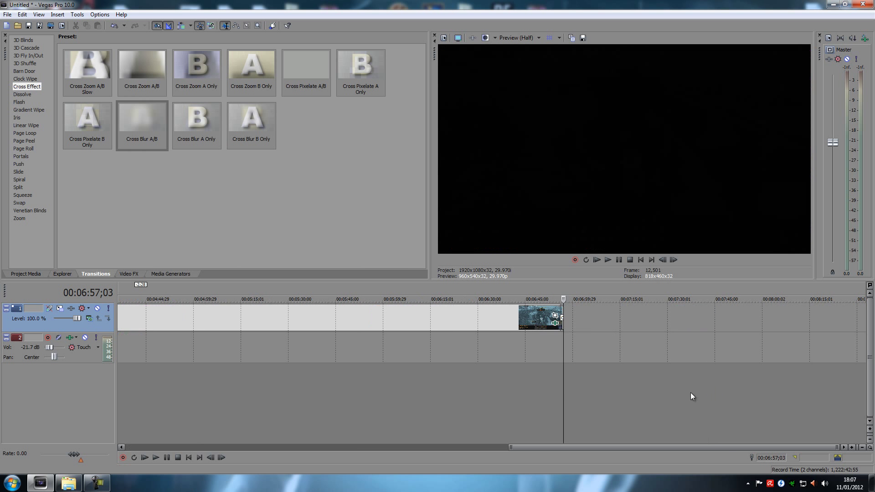
{"action": "scroll", "coordinate": [520, 370], "scroll_direction": "up", "scroll_amount": 3}
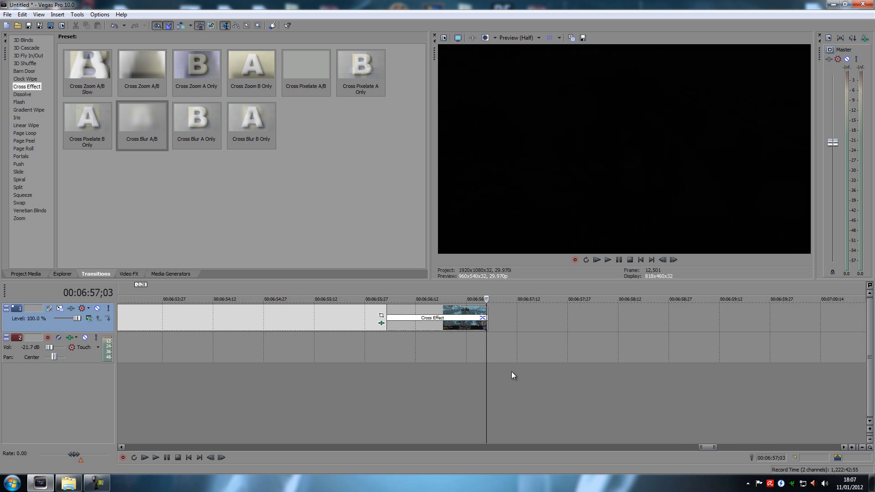
{"action": "left_click", "coordinate": [483, 318]}
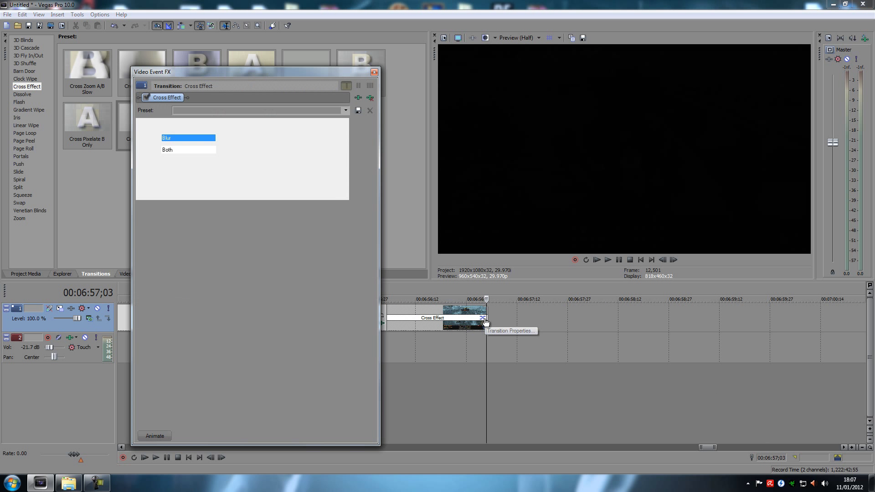
Step: Enable Animate for the Cross Effect and turn on Sync Cursor to Media Timeline
{"action": "left_click", "coordinate": [154, 436]}
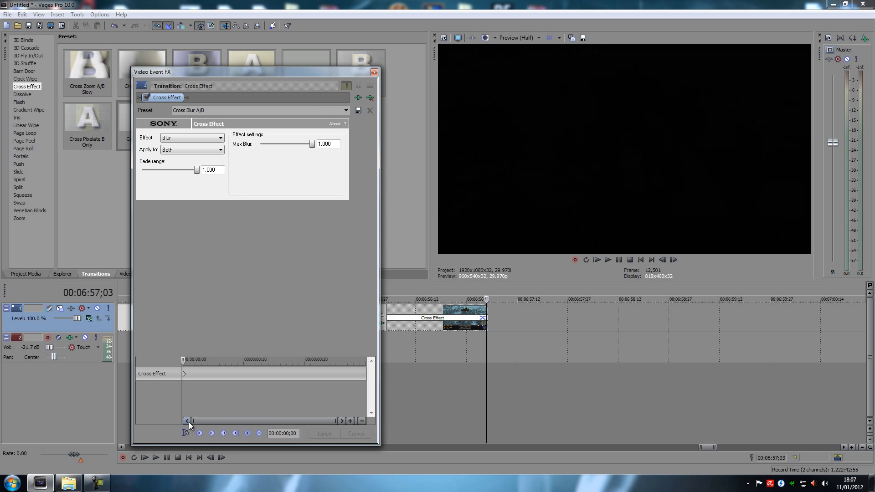
{"action": "left_click", "coordinate": [184, 374]}
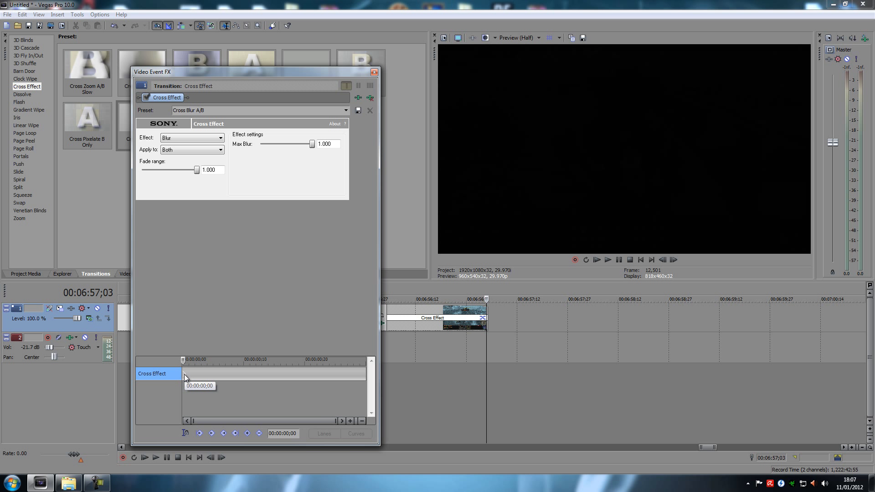
{"action": "left_click", "coordinate": [185, 434]}
Step: Reopen the transition's settings from inside it and zoom into its keyframe timeline
{"action": "left_click", "coordinate": [374, 73]}
{"action": "left_click", "coordinate": [387, 365]}
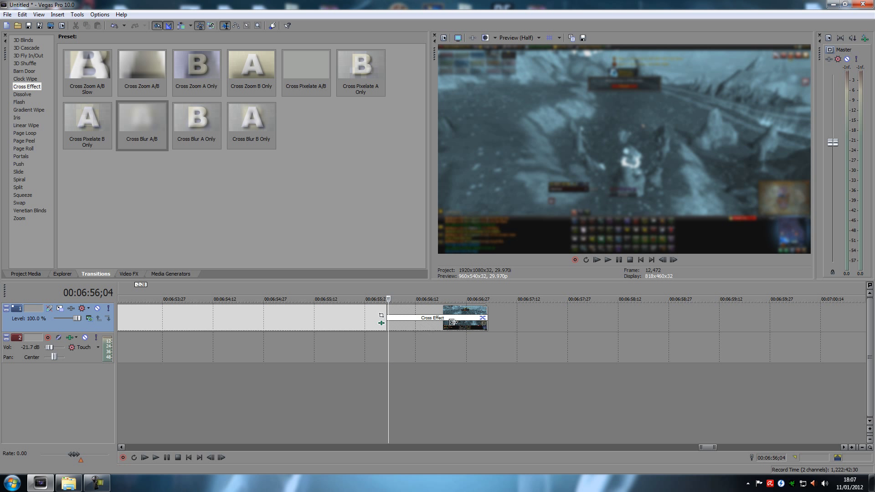
{"action": "left_click", "coordinate": [482, 318]}
{"action": "left_click", "coordinate": [158, 436]}
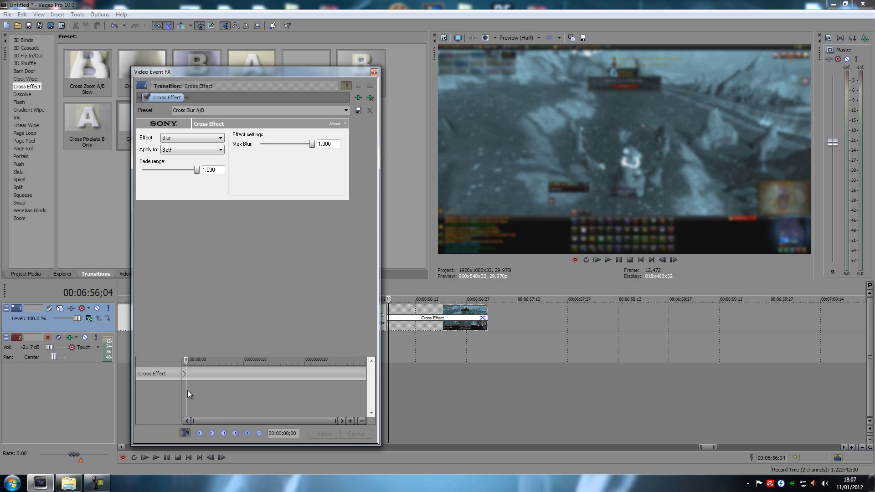
{"action": "left_click", "coordinate": [187, 359]}
Step: At ;01 set the Cross Blur Fade range to 0.300 and Max Blur to 0.301
{"action": "scroll", "coordinate": [196, 373], "scroll_direction": "up", "scroll_amount": 3}
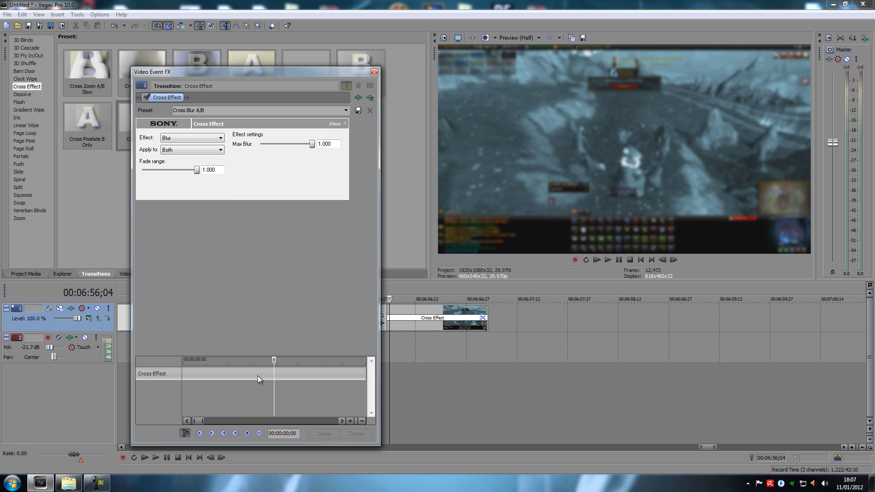
{"action": "scroll", "coordinate": [258, 376], "scroll_direction": "down", "scroll_amount": 1}
{"action": "left_click_drag", "start_coordinate": [217, 358], "coordinate": [267, 361]}
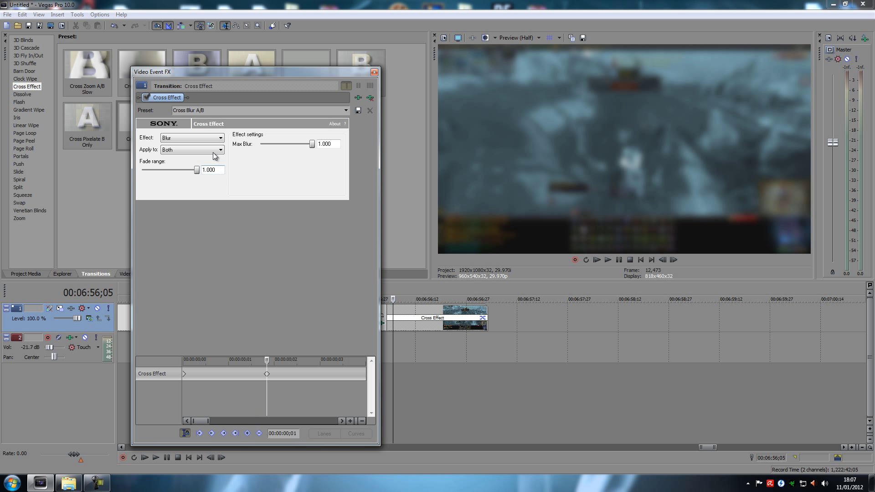
{"action": "left_click_drag", "start_coordinate": [196, 171], "coordinate": [159, 173]}
{"action": "left_click_drag", "start_coordinate": [309, 144], "coordinate": [277, 145]}
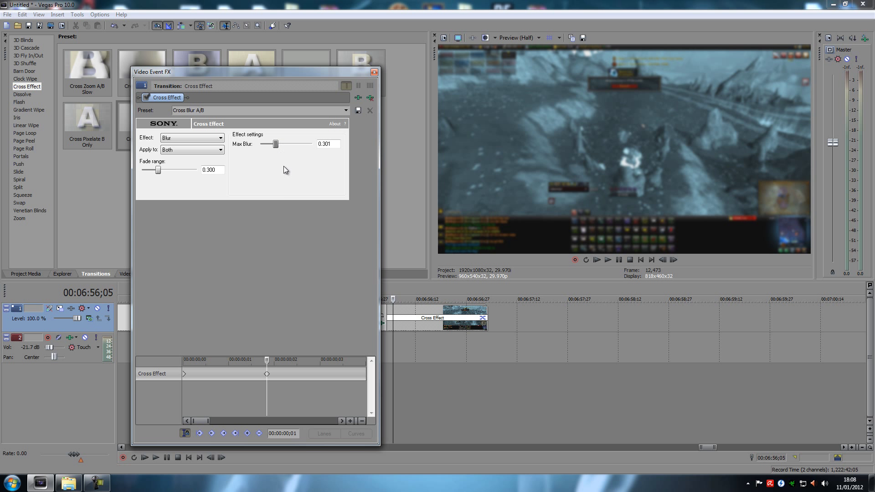
Step: At ;15 raise Max Blur to 0.699 and Fade range to 0.842
{"action": "left_click_drag", "start_coordinate": [267, 360], "coordinate": [351, 367]}
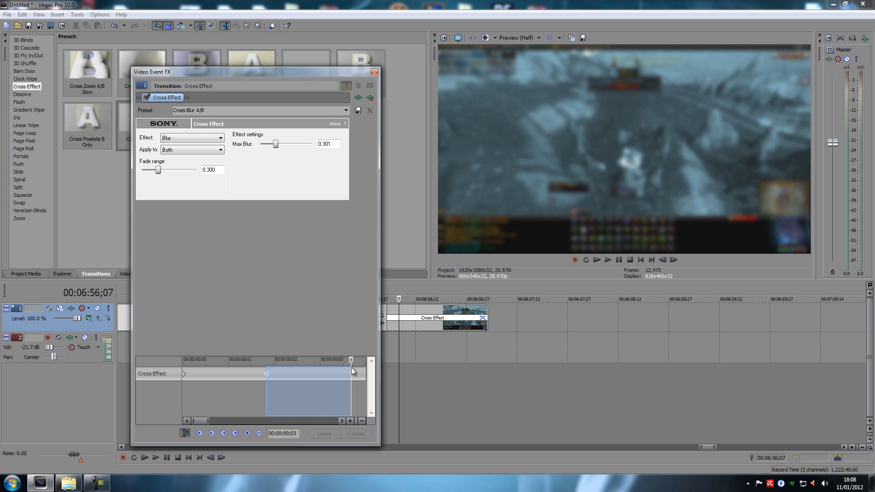
{"action": "left_click", "coordinate": [392, 314]}
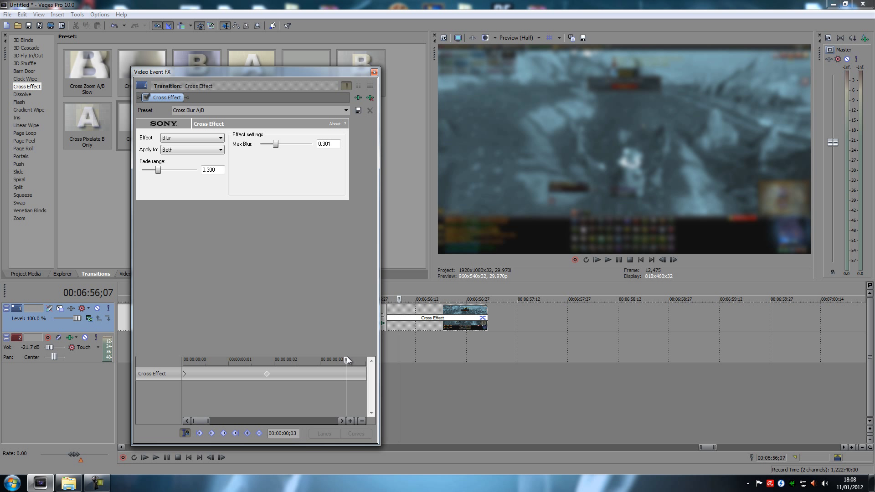
{"action": "mouse_move", "coordinate": [346, 359]}
{"action": "left_mouse_down"}
{"action": "mouse_move", "coordinate": [323, 360]}
{"action": "mouse_move", "coordinate": [391, 362]}
{"action": "mouse_move", "coordinate": [349, 366]}
{"action": "left_mouse_up"}
{"action": "left_click_drag", "start_coordinate": [200, 420], "coordinate": [215, 420]}
{"action": "left_click_drag", "start_coordinate": [206, 361], "coordinate": [355, 364]}
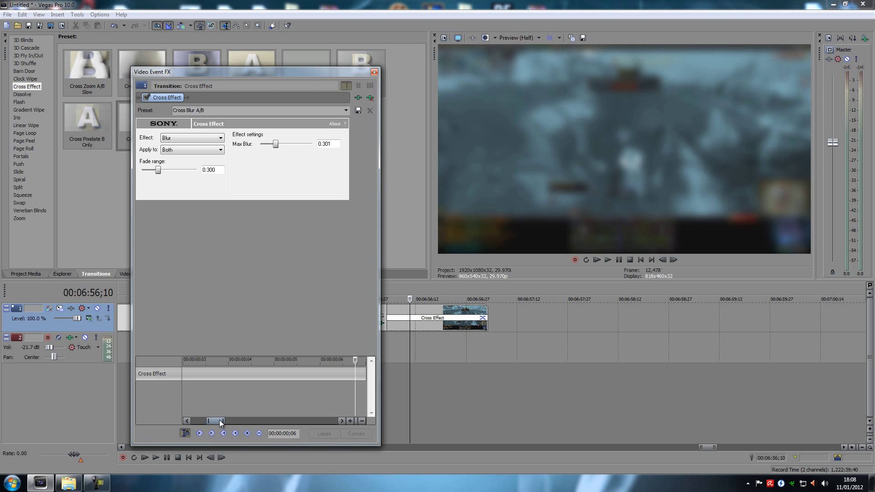
{"action": "left_click_drag", "start_coordinate": [220, 419], "coordinate": [250, 419]}
{"action": "left_click", "coordinate": [296, 374]}
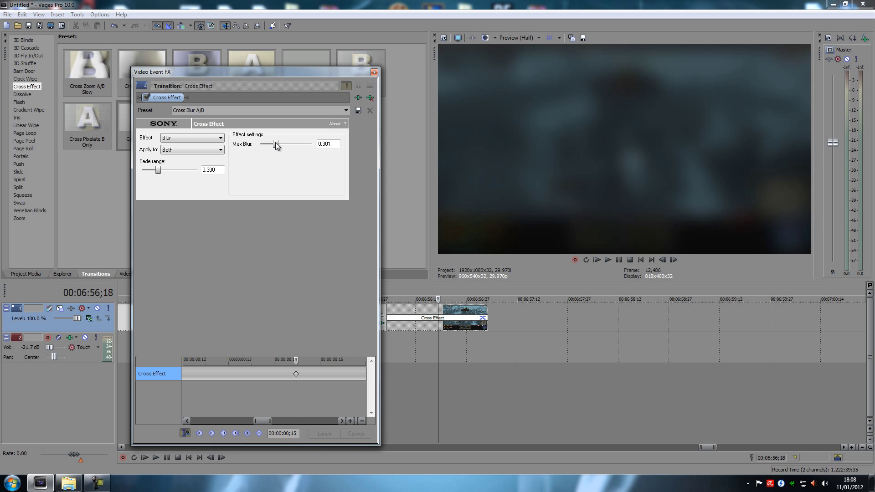
{"action": "left_click_drag", "start_coordinate": [275, 142], "coordinate": [298, 151]}
{"action": "left_click_drag", "start_coordinate": [159, 171], "coordinate": [188, 171]}
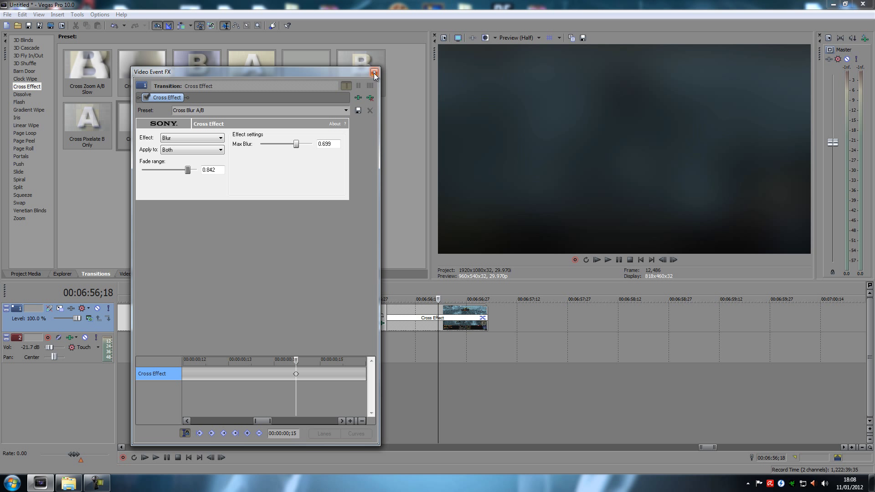
{"action": "left_click_drag", "start_coordinate": [272, 420], "coordinate": [201, 421]}
Step: Set the transition's first keyframe to Hold and preview the blur
{"action": "right_click", "coordinate": [184, 373]}
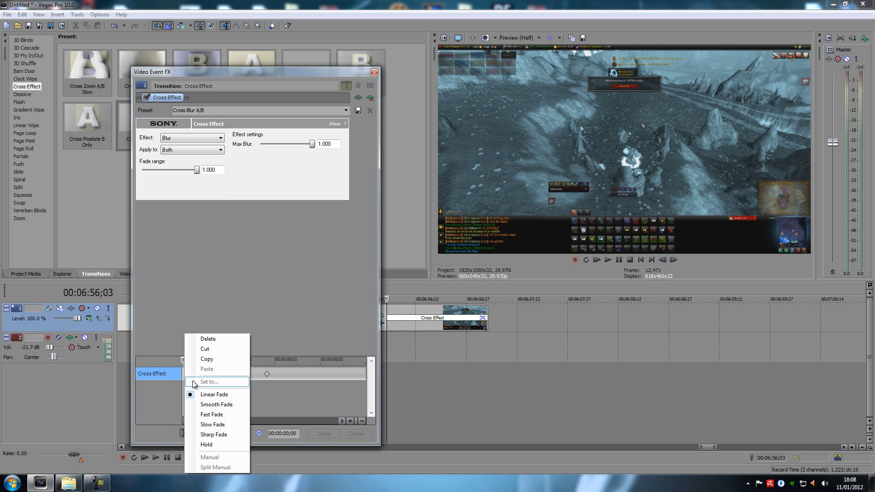
{"action": "left_click", "coordinate": [212, 444]}
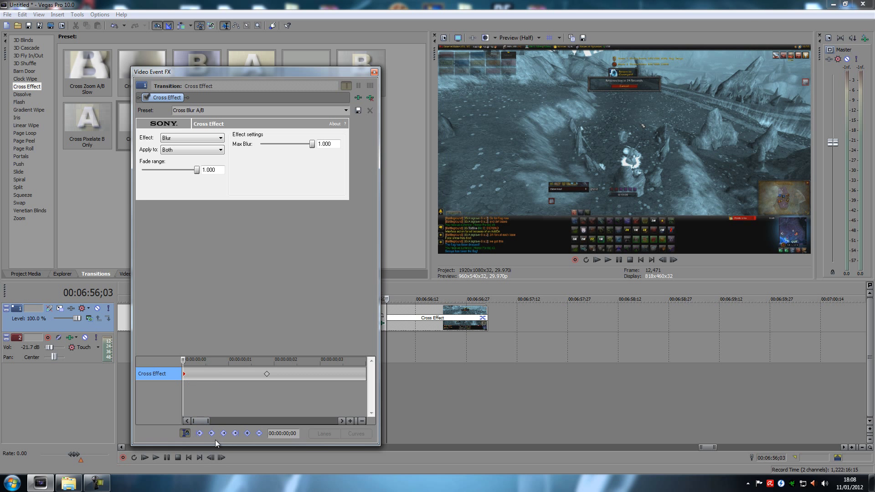
{"action": "left_click", "coordinate": [158, 456]}
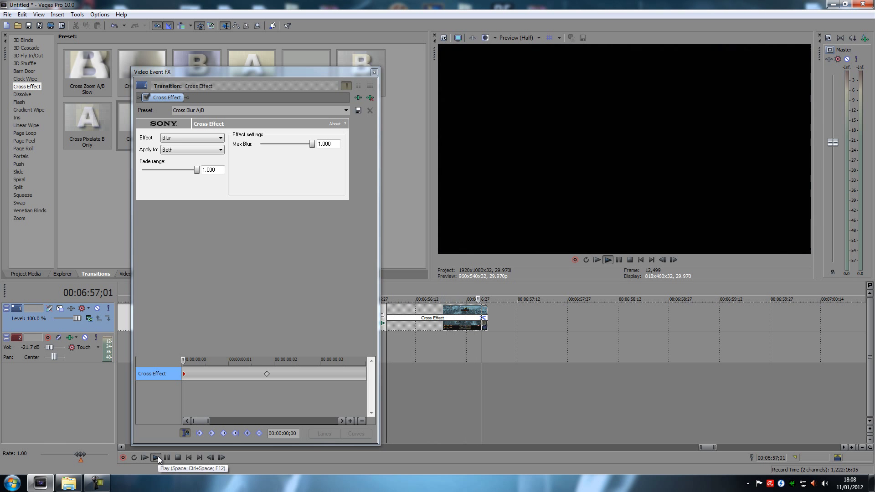
{"action": "left_click", "coordinate": [178, 457]}
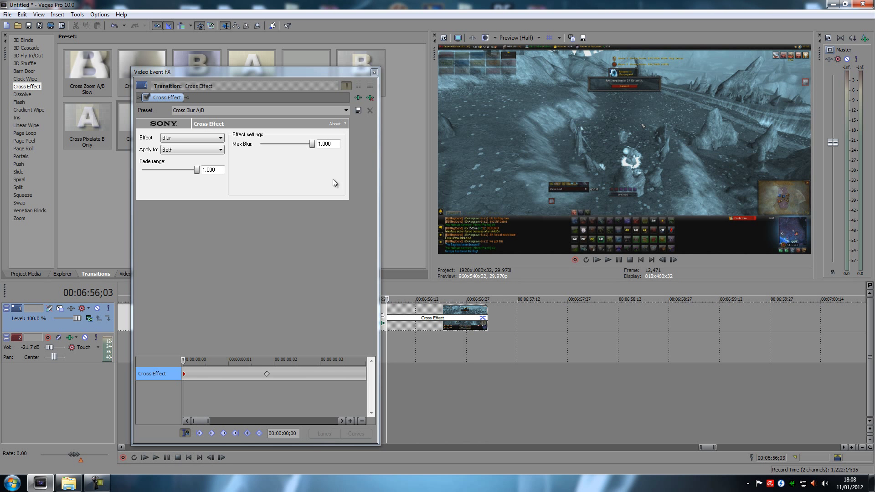
Step: Lengthen the Cross Effect transition to start around 6:53 and preview it
{"action": "left_click", "coordinate": [374, 72]}
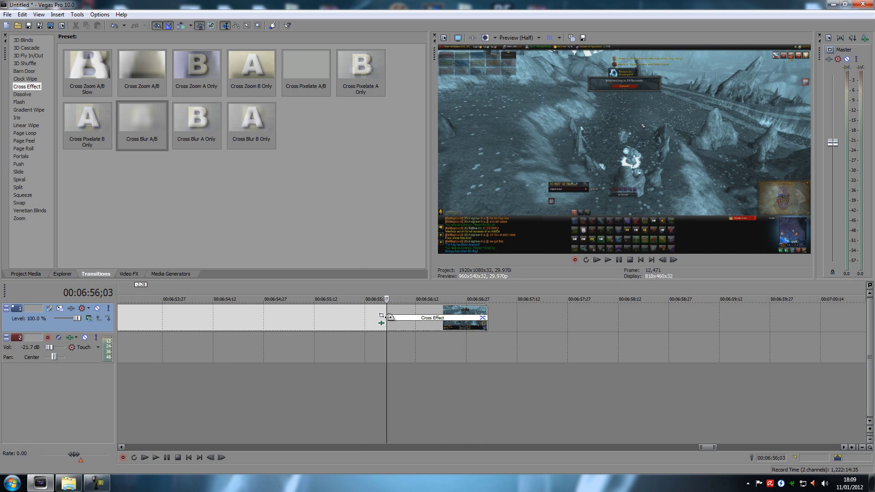
{"action": "left_click_drag", "start_coordinate": [385, 322], "coordinate": [144, 326]}
{"action": "left_click", "coordinate": [144, 381]}
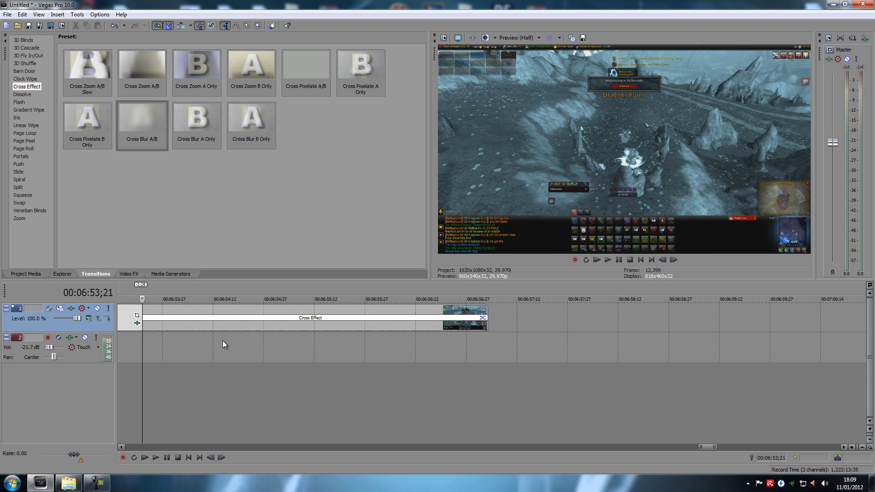
{"action": "left_click", "coordinate": [157, 457]}
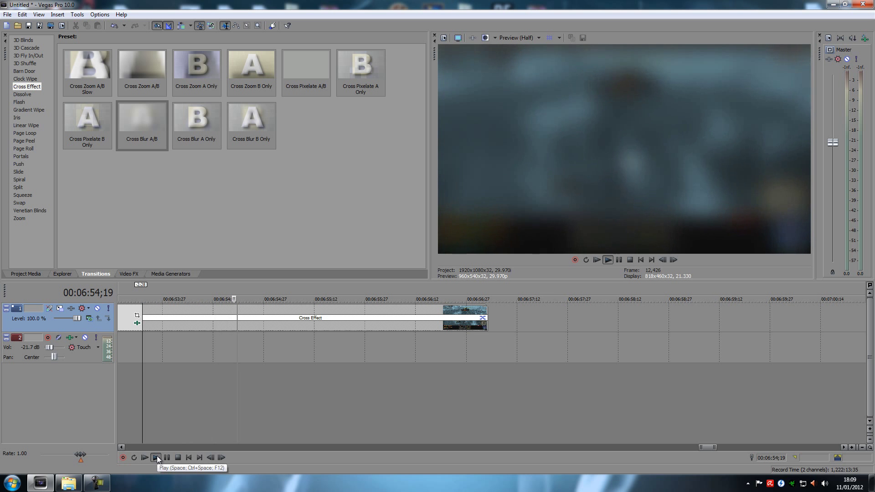
{"action": "left_click", "coordinate": [180, 458]}
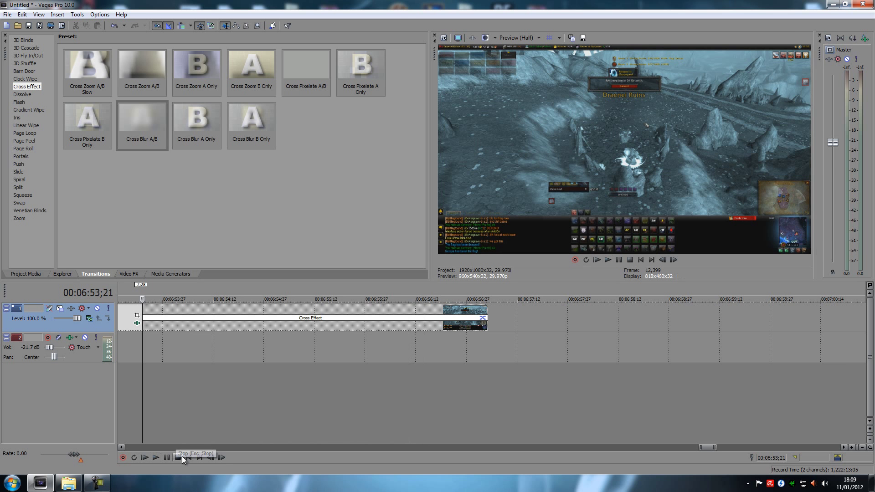
Step: Play the opening clip from 00:00:13;21 to preview its TV Simulator glitch
{"action": "scroll", "coordinate": [229, 414], "scroll_direction": "down", "scroll_amount": 4}
{"action": "scroll", "coordinate": [258, 407], "scroll_direction": "down", "scroll_amount": 3}
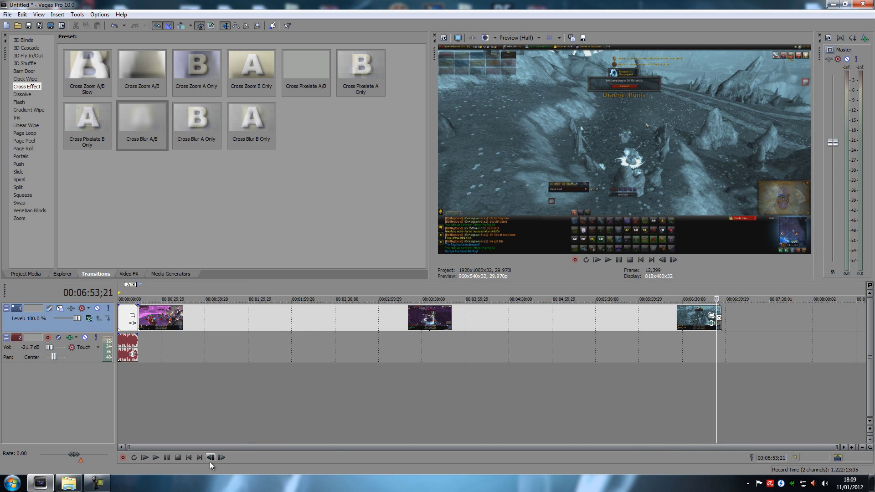
{"action": "left_click", "coordinate": [143, 404]}
{"action": "left_click", "coordinate": [137, 406]}
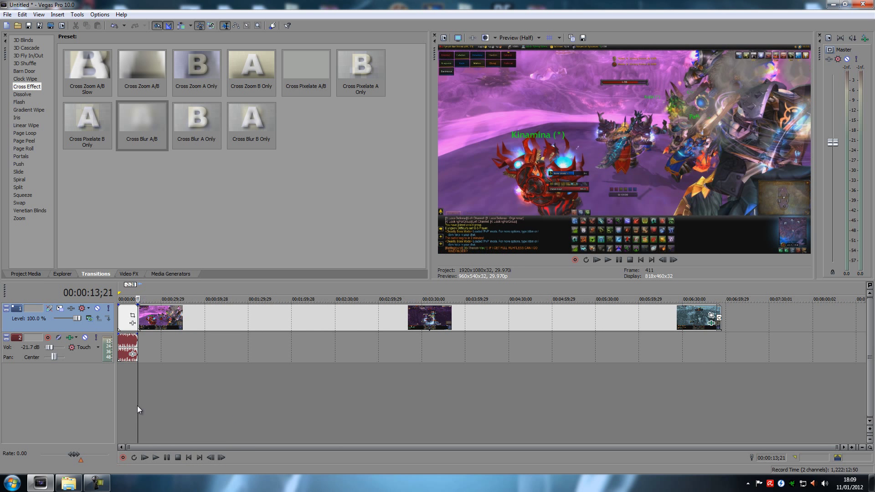
{"action": "left_click", "coordinate": [156, 457]}
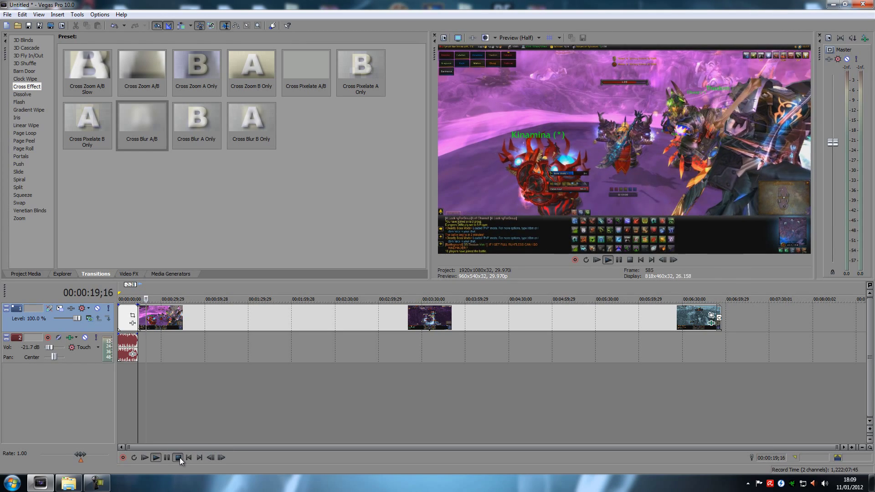
{"action": "left_click", "coordinate": [179, 457]}
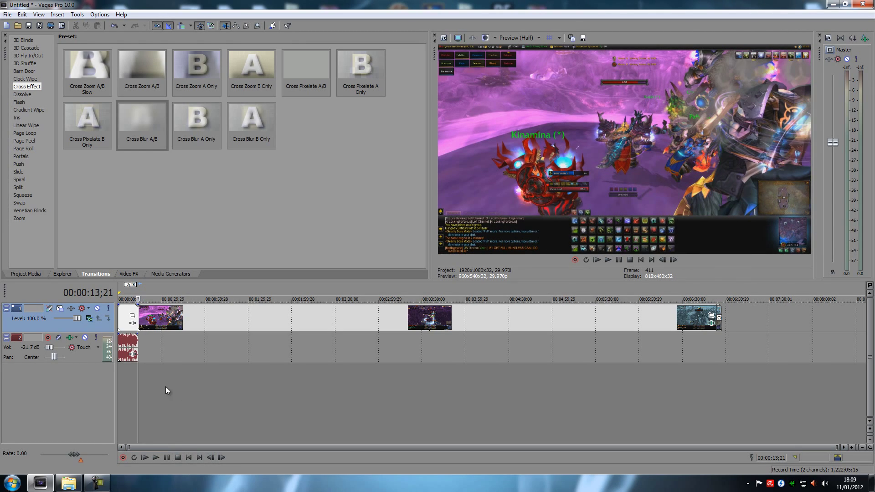
Step: Add Event Pan/Crop keyframes at 10;03, 26;11, 41;03, 58;05 and 1:13;11
{"action": "left_click", "coordinate": [711, 316]}
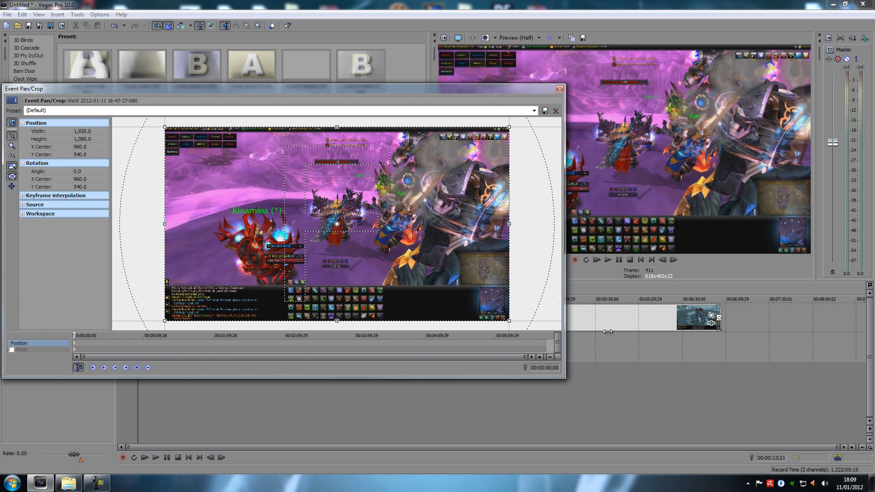
{"action": "left_click", "coordinate": [84, 342]}
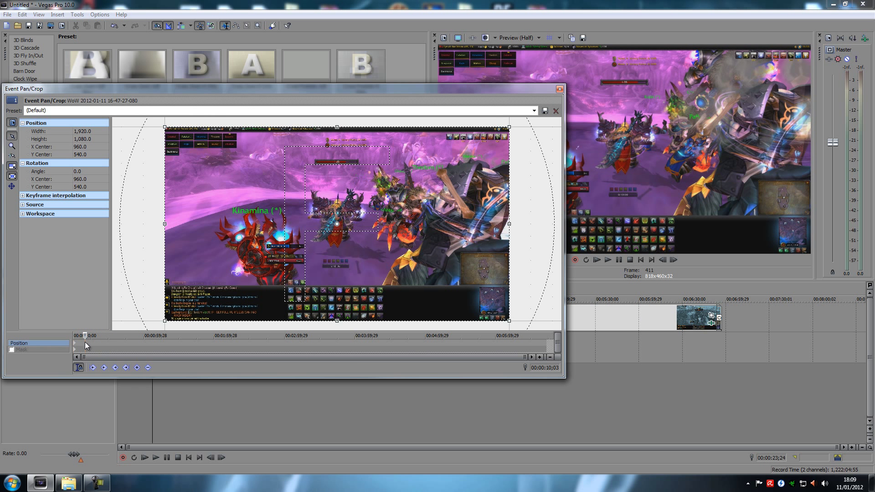
{"action": "left_click", "coordinate": [137, 367]}
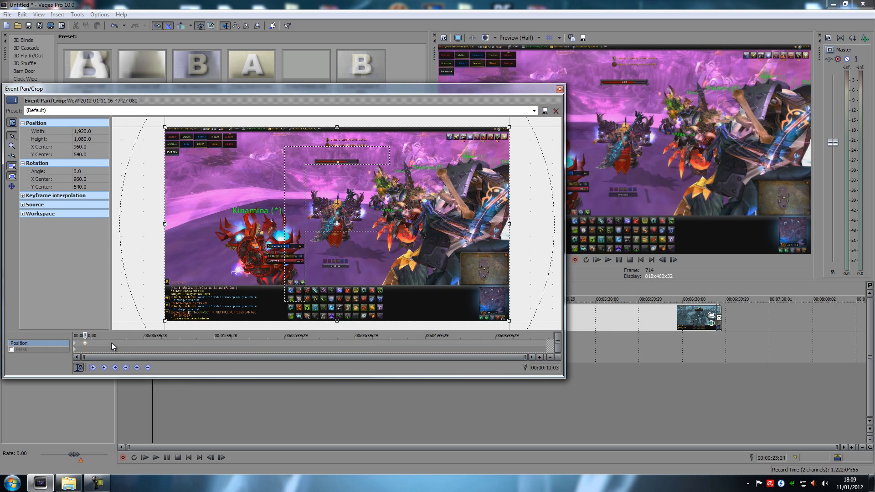
{"action": "left_click", "coordinate": [104, 341]}
{"action": "left_click", "coordinate": [146, 367]}
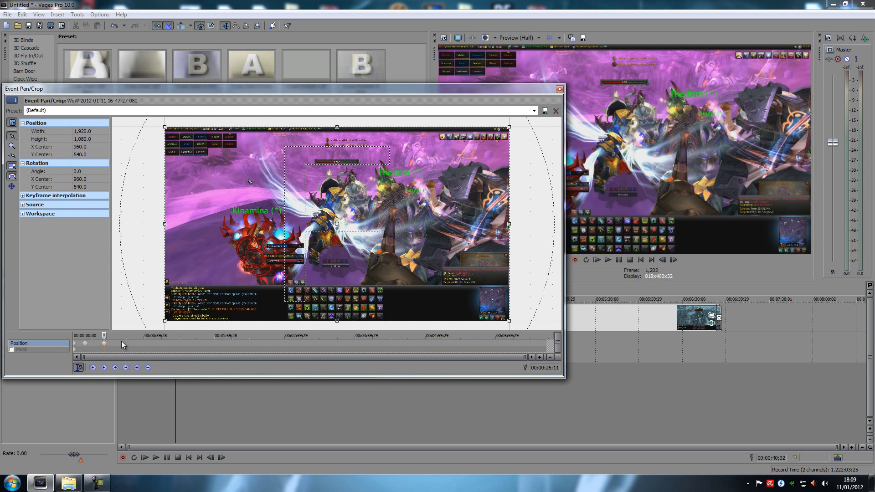
{"action": "left_click", "coordinate": [121, 341]}
{"action": "left_click", "coordinate": [142, 346]}
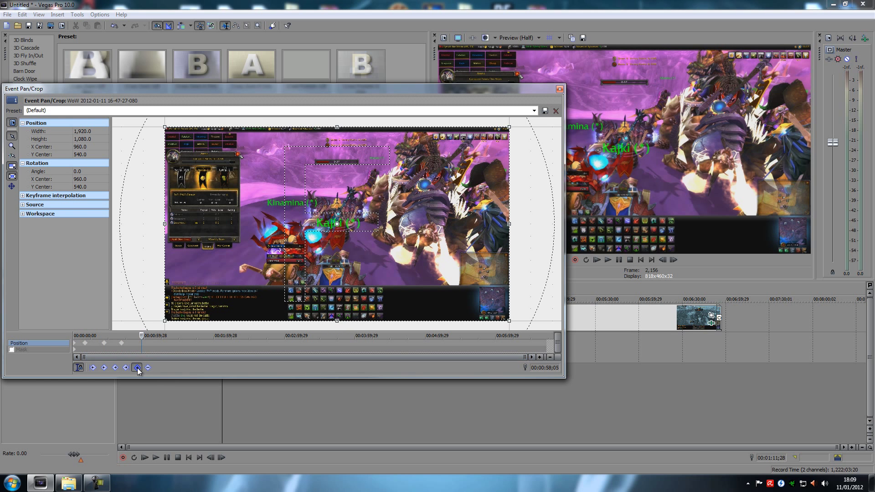
{"action": "left_click", "coordinate": [146, 367]}
{"action": "left_click", "coordinate": [160, 343]}
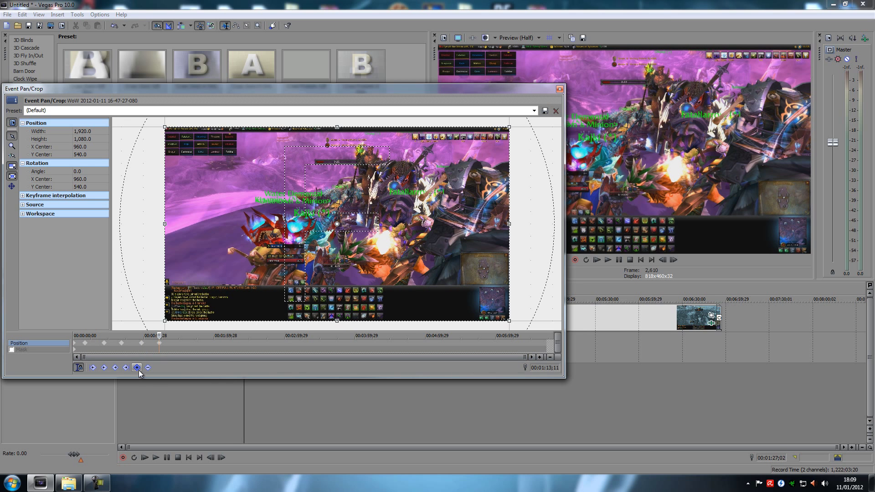
Step: Zoom the crop in at 10;03 and 26;11, then strongly at 41;03 tilted -45.2°
{"action": "left_click", "coordinate": [85, 343]}
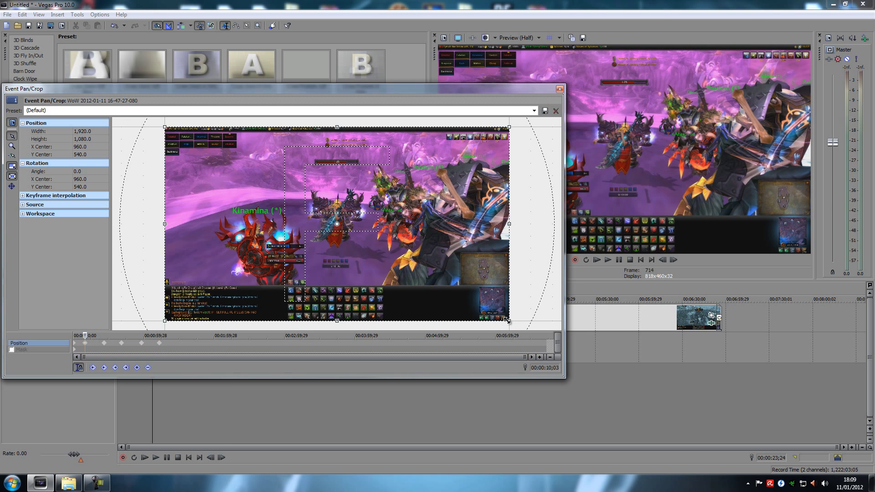
{"action": "left_click_drag", "start_coordinate": [507, 321], "coordinate": [448, 286]}
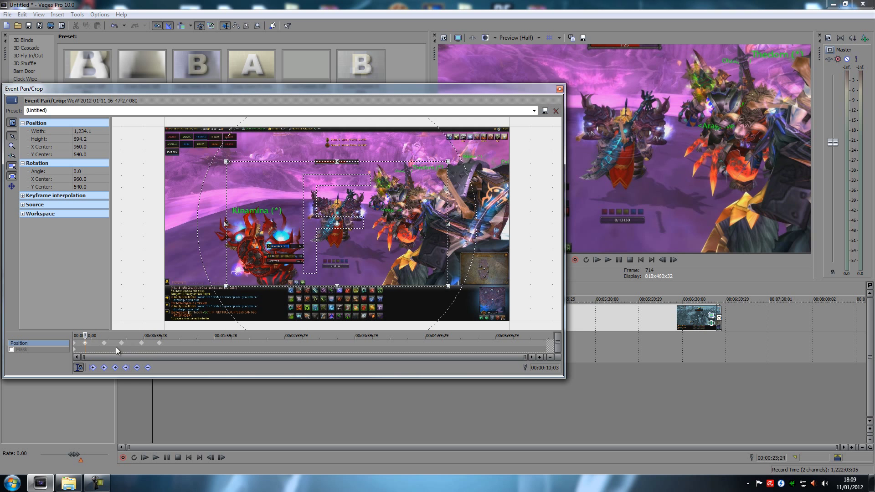
{"action": "left_click", "coordinate": [103, 343]}
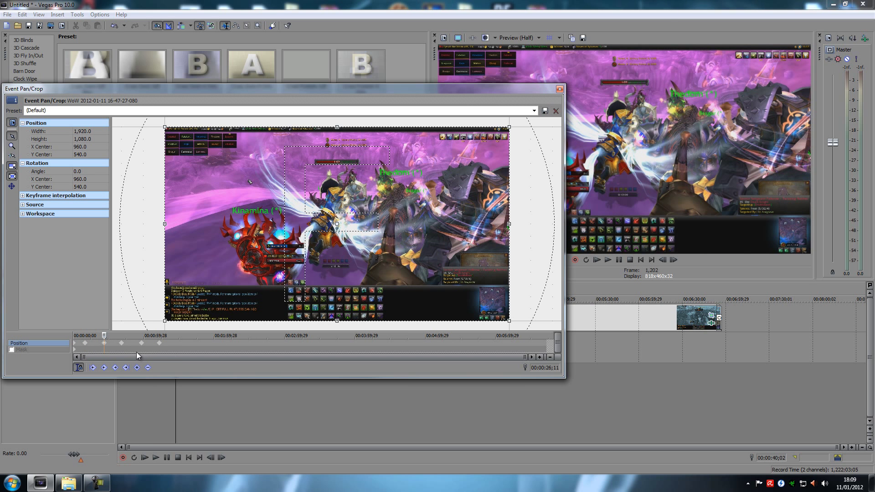
{"action": "left_click_drag", "start_coordinate": [509, 320], "coordinate": [473, 295]}
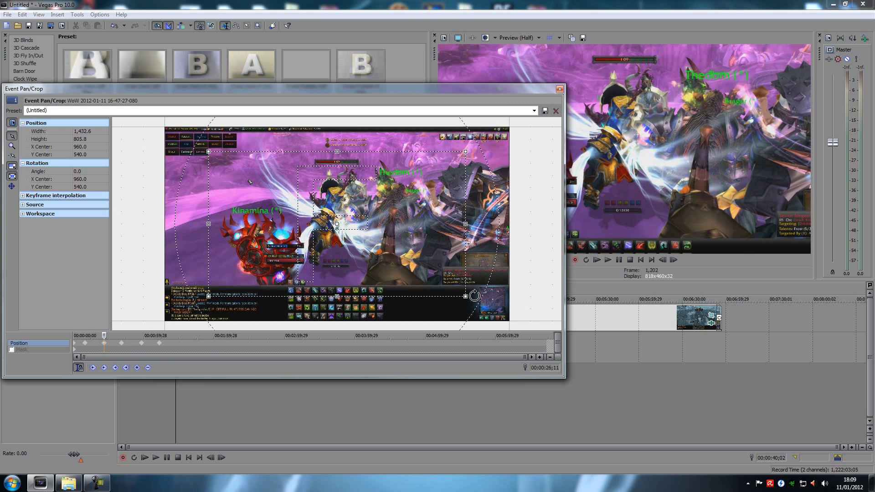
{"action": "left_click", "coordinate": [121, 343]}
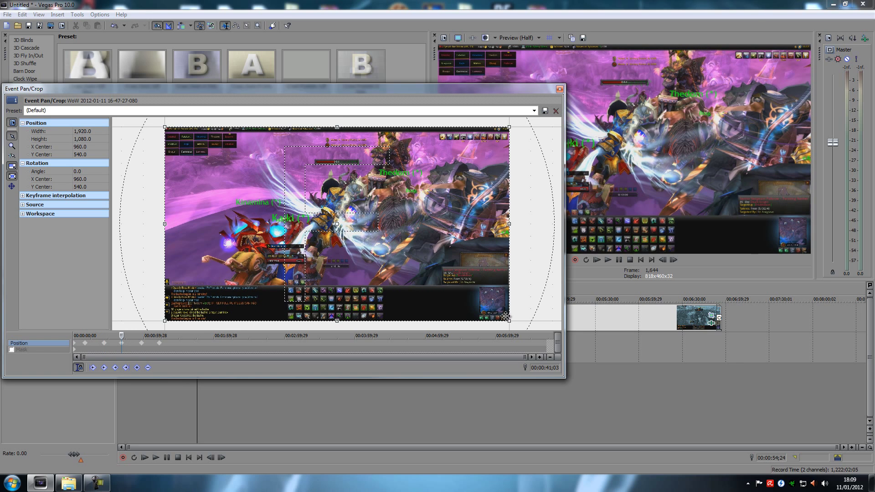
{"action": "left_click_drag", "start_coordinate": [506, 316], "coordinate": [460, 189]}
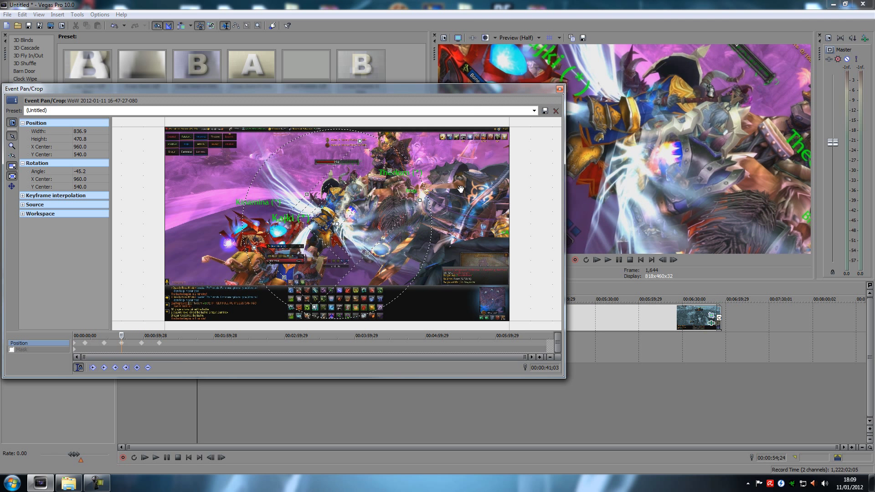
Step: Copy the 41;03 keyframe's framing onto the 58-second keyframe and rotate it to 39.9 degrees
{"action": "right_click", "coordinate": [123, 345]}
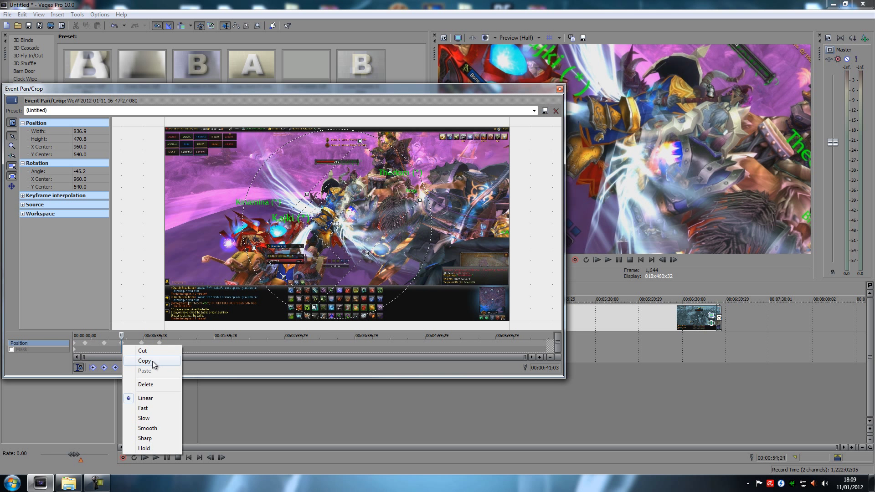
{"action": "left_click", "coordinate": [154, 361]}
{"action": "left_click", "coordinate": [142, 345]}
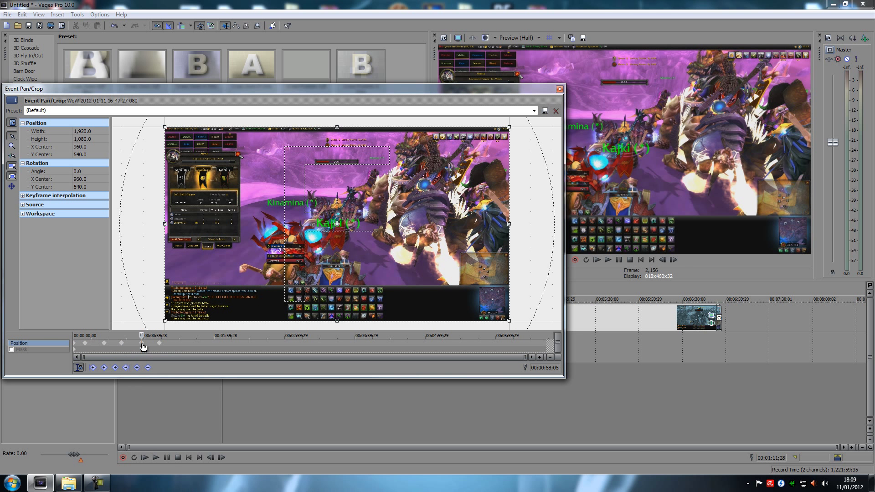
{"action": "right_click", "coordinate": [142, 345]}
{"action": "left_click", "coordinate": [164, 371]}
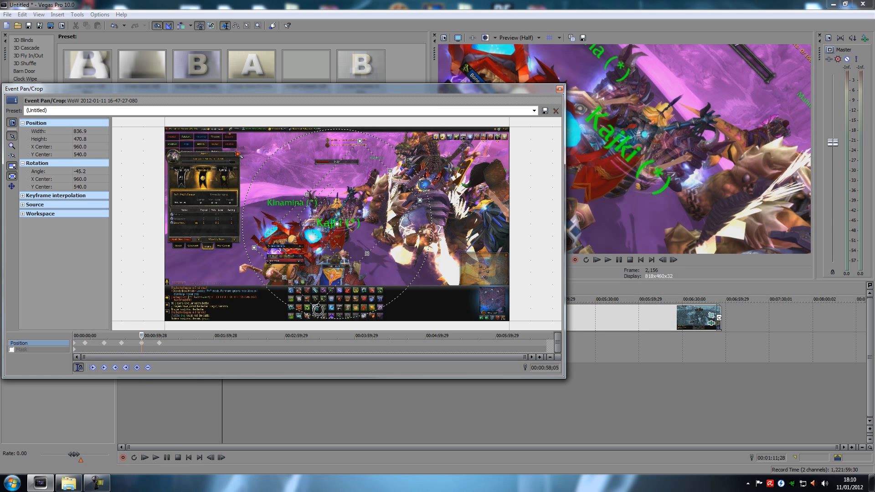
{"action": "left_click_drag", "start_coordinate": [318, 310], "coordinate": [206, 207]}
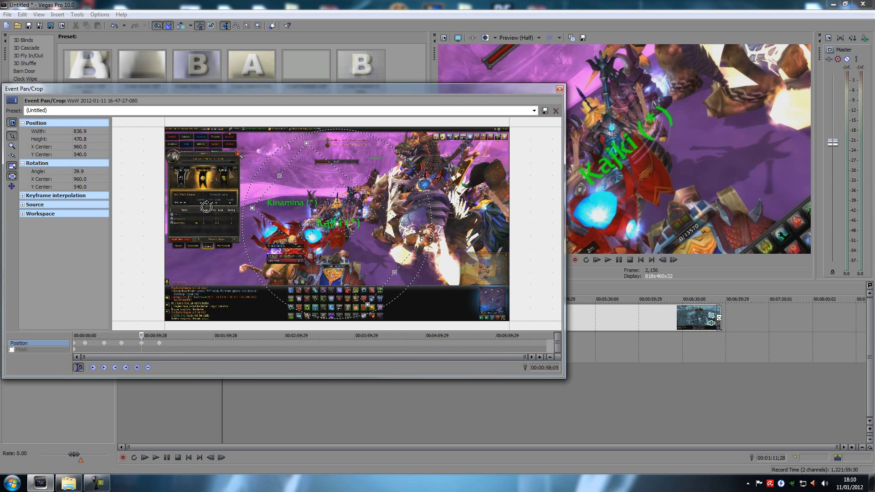
Step: Shrink the crop at the 00:01:13;11 keyframe to 1342.4×755.1 to zoom in
{"action": "left_click", "coordinate": [160, 344]}
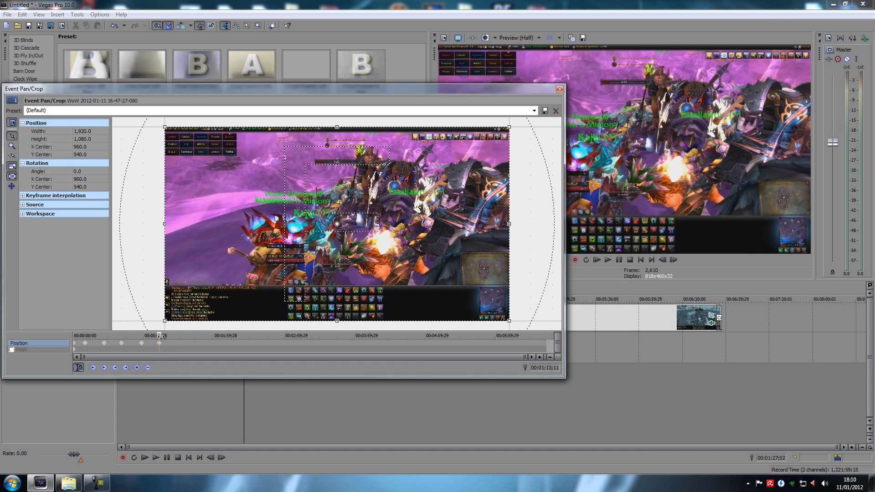
{"action": "left_click_drag", "start_coordinate": [161, 336], "coordinate": [180, 336]}
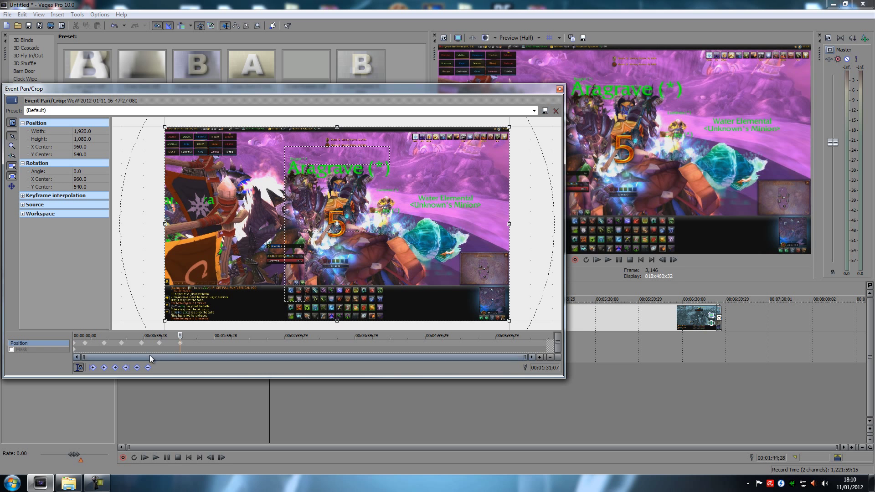
{"action": "left_click", "coordinate": [159, 343]}
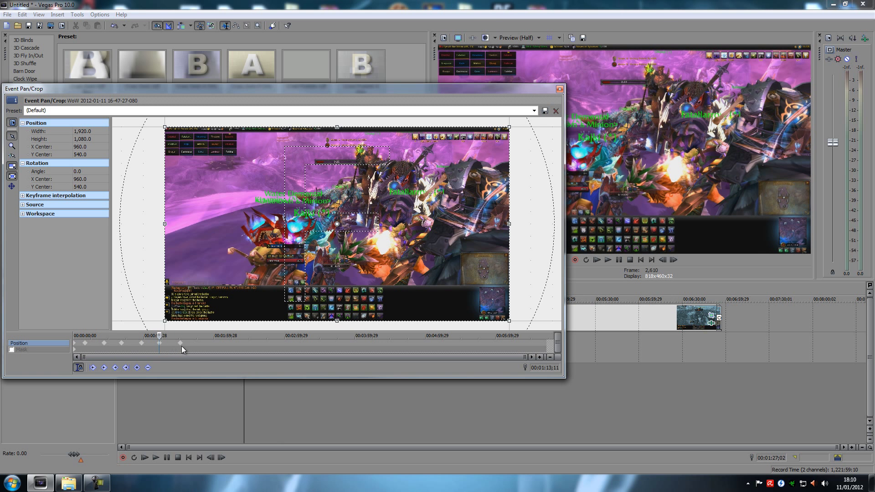
{"action": "left_click", "coordinate": [75, 343]}
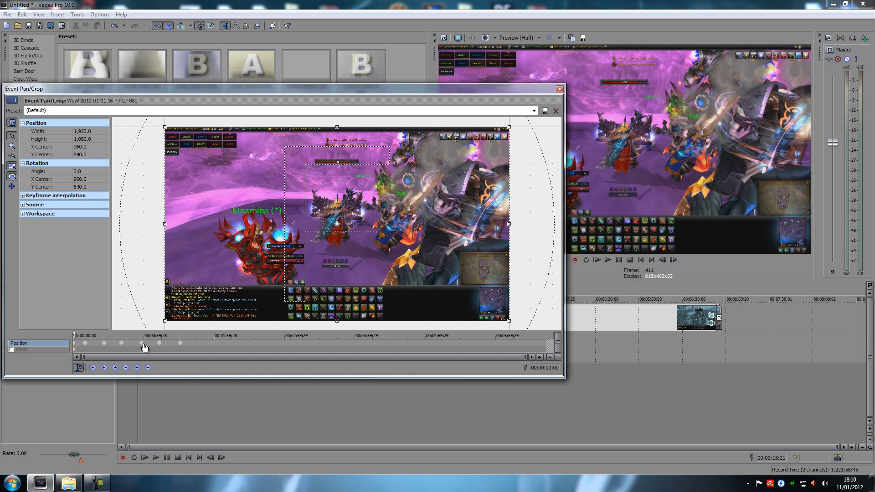
{"action": "left_click", "coordinate": [181, 343]}
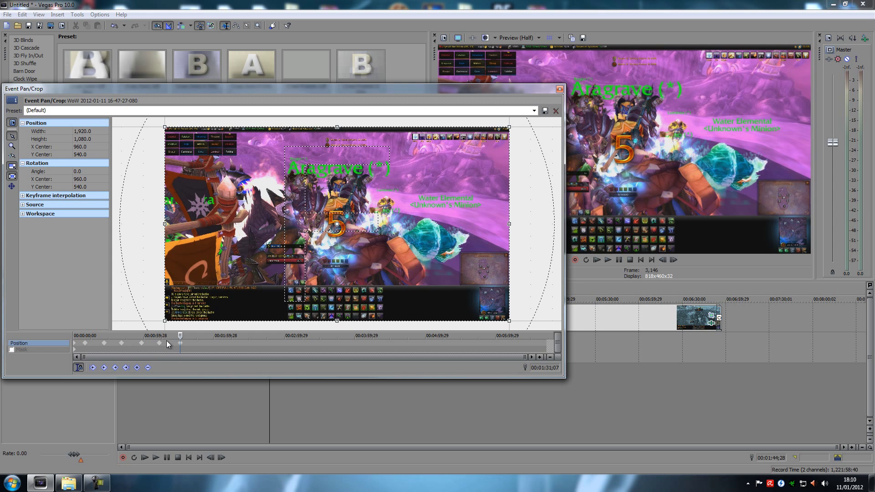
{"action": "left_click", "coordinate": [160, 344]}
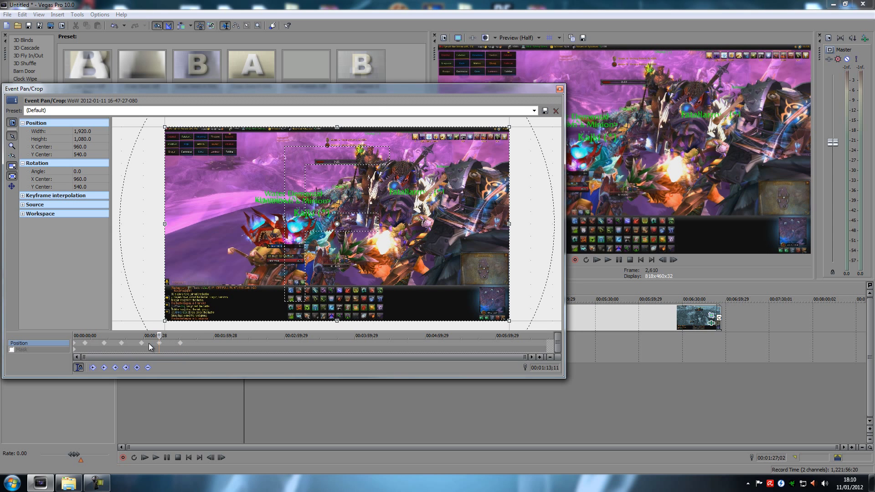
{"action": "left_click", "coordinate": [143, 345]}
{"action": "left_click", "coordinate": [159, 345]}
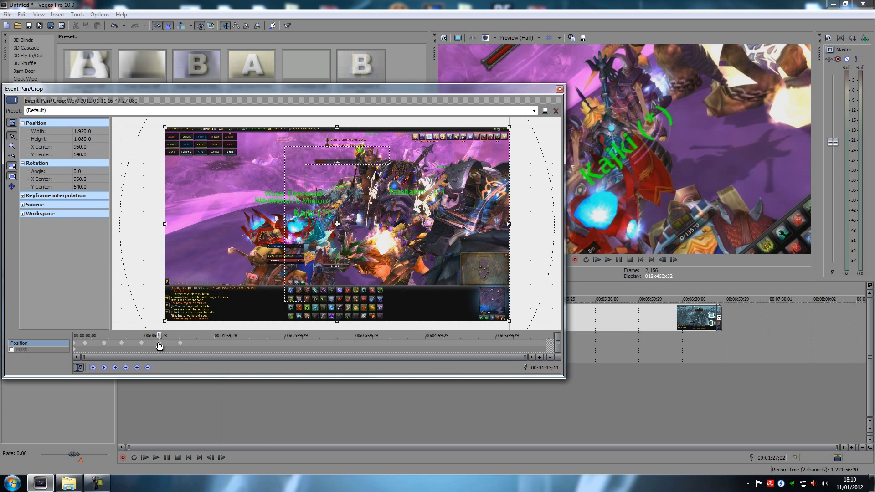
{"action": "left_click_drag", "start_coordinate": [509, 322], "coordinate": [479, 293]}
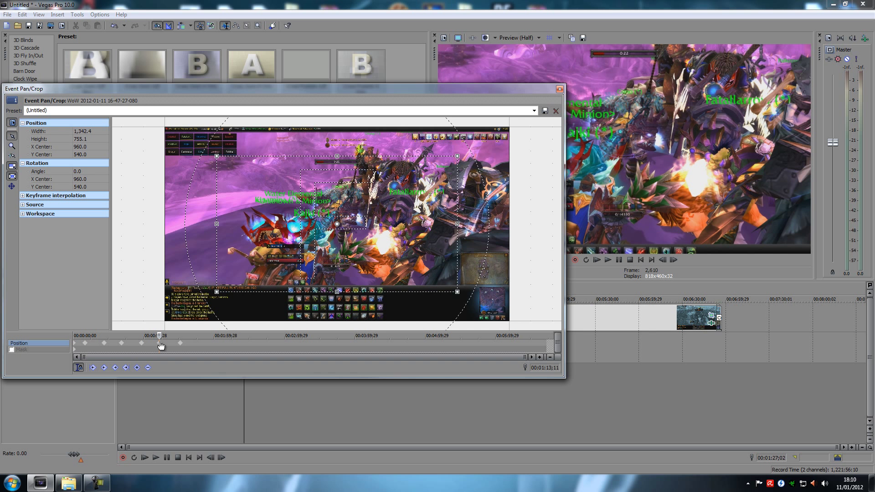
{"action": "left_click", "coordinate": [180, 347]}
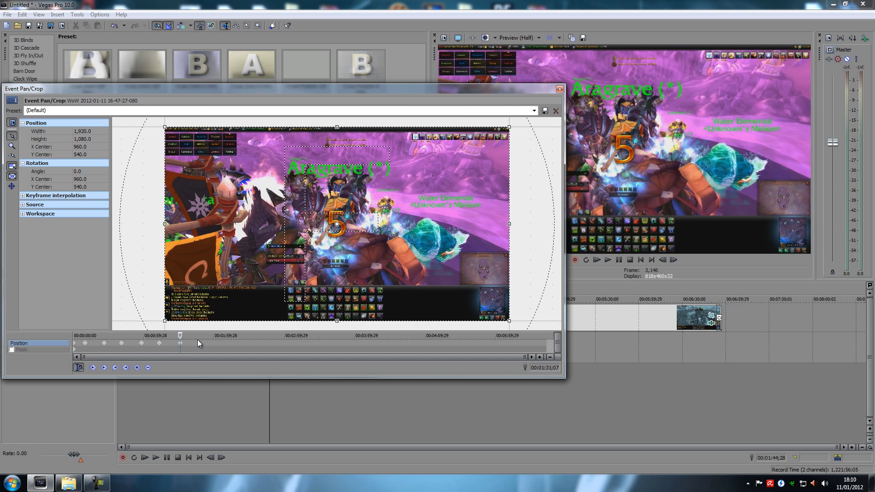
Step: Close the Pan/Crop editor, check the last clip's TV Simulator settings, and start playback
{"action": "left_click", "coordinate": [75, 346]}
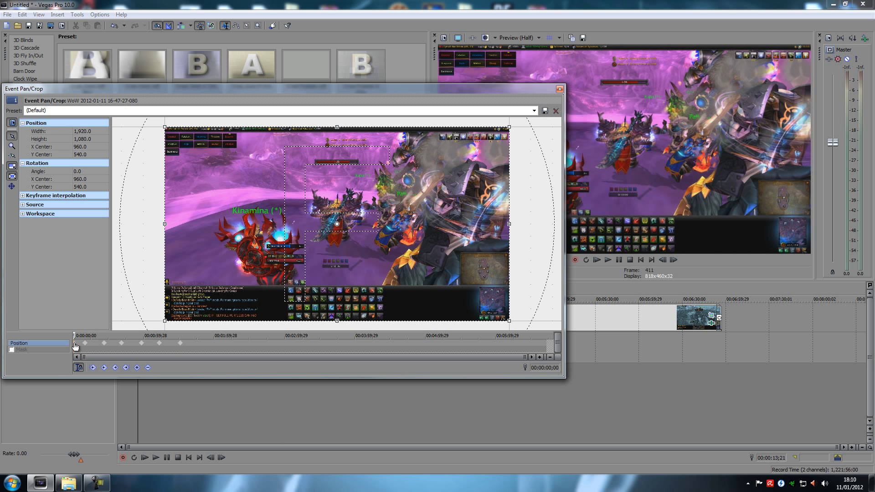
{"action": "left_click", "coordinate": [559, 90]}
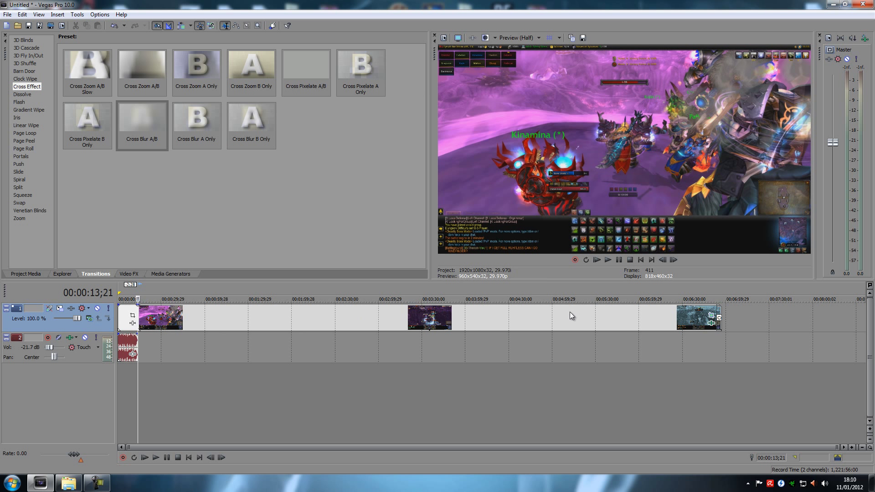
{"action": "left_click", "coordinate": [712, 324]}
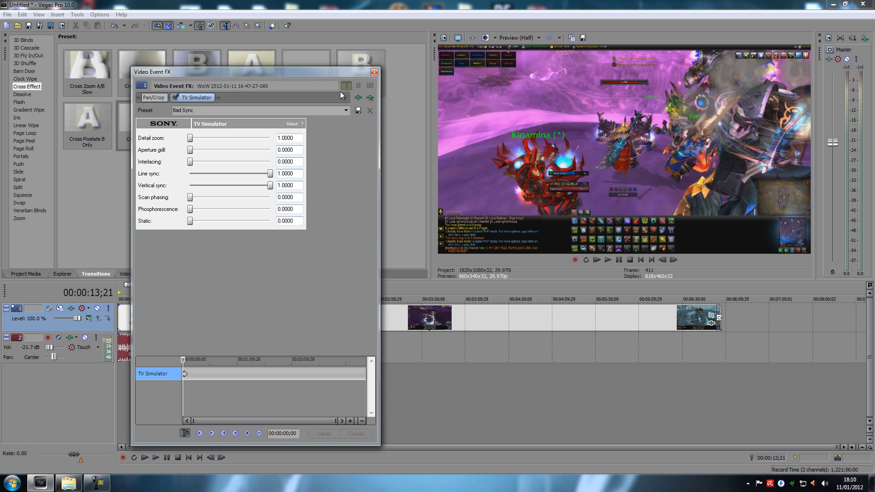
{"action": "left_click", "coordinate": [374, 72]}
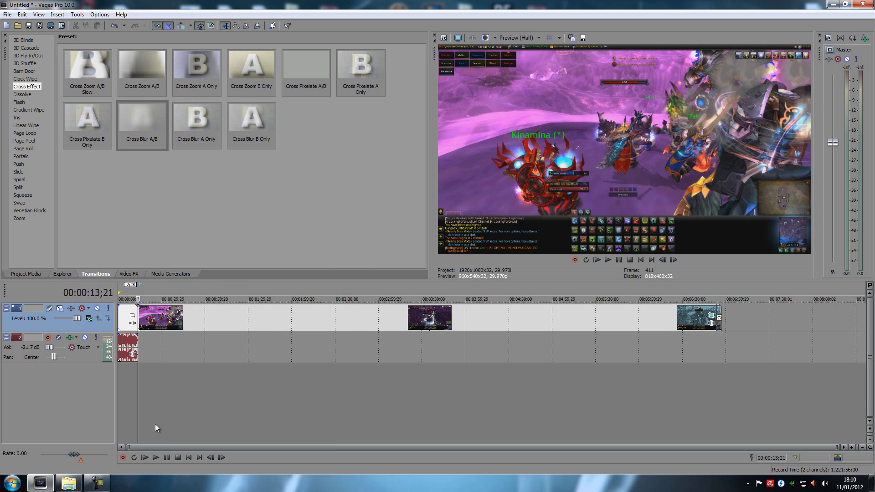
{"action": "left_click", "coordinate": [157, 459]}
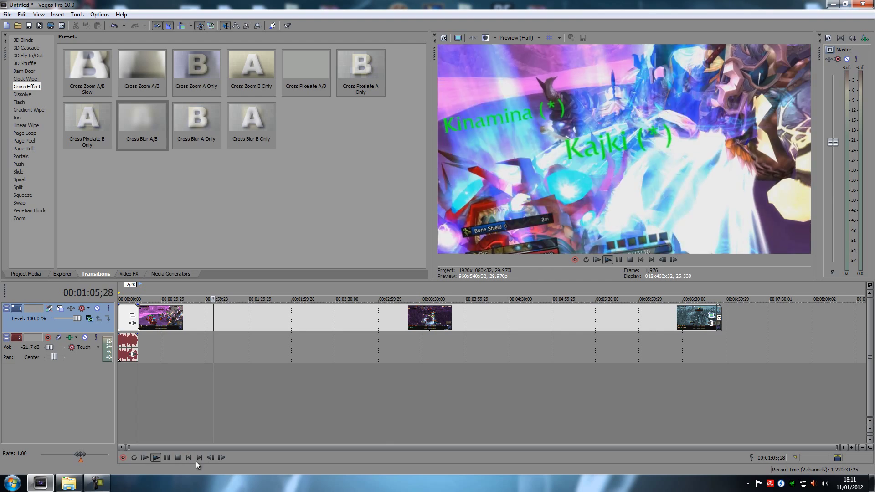
Step: Stop playback after watching the rotating, zooming Pan/Crop animation
{"action": "left_click", "coordinate": [178, 457]}
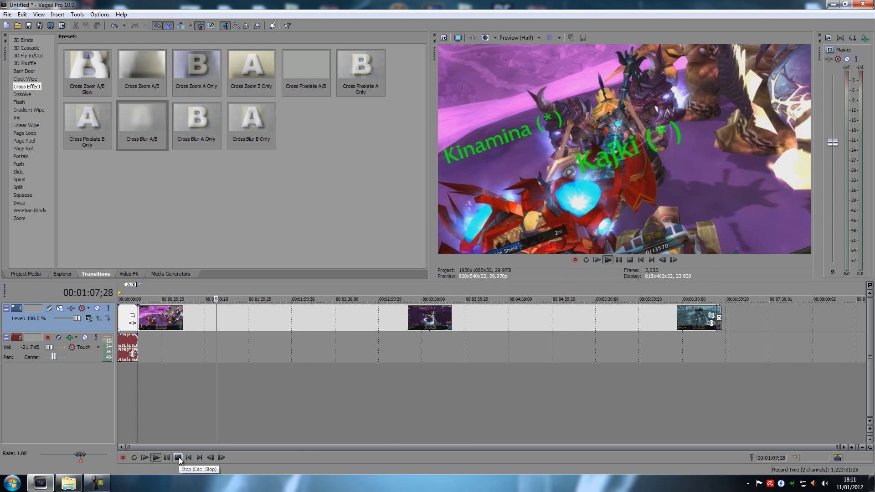
Step: In the opening clip's Pan/Crop, pull the 10 s and 24 s keyframes back to about 1.5 s and 3 s
{"action": "left_click", "coordinate": [713, 316]}
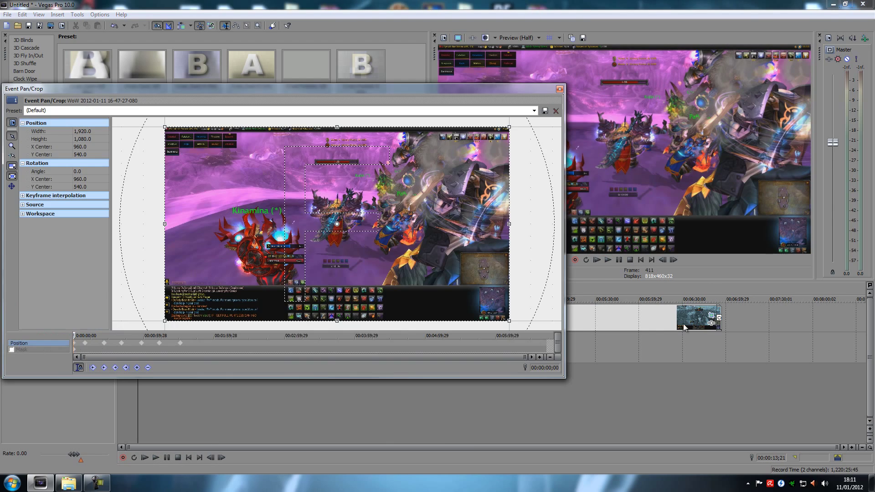
{"action": "left_click", "coordinate": [86, 343]}
{"action": "scroll", "coordinate": [182, 348], "scroll_direction": "up", "scroll_amount": 5}
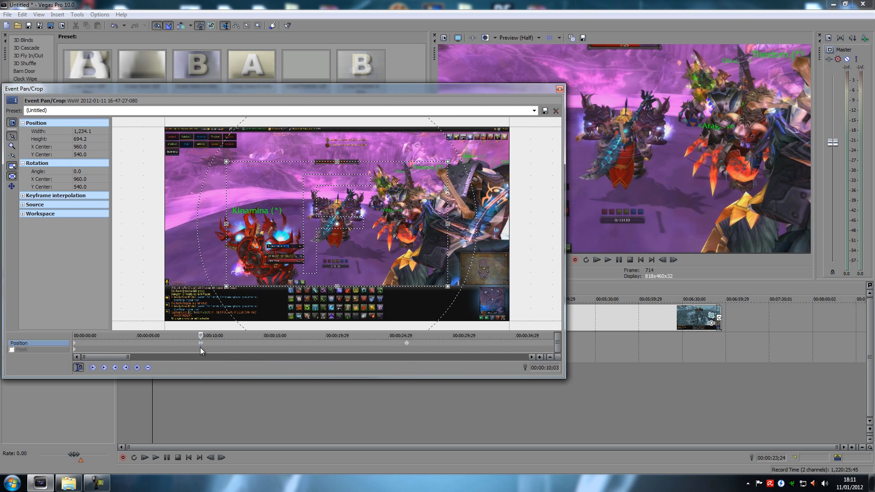
{"action": "left_click_drag", "start_coordinate": [200, 347], "coordinate": [94, 347]}
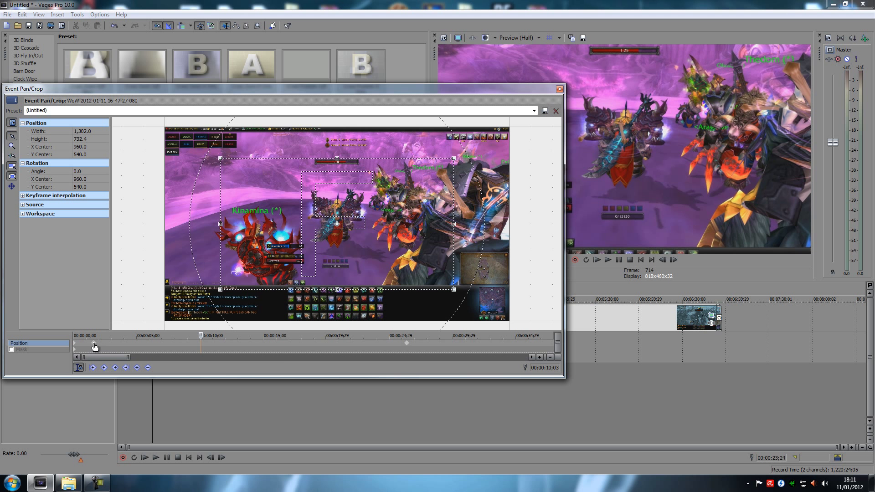
{"action": "left_click_drag", "start_coordinate": [410, 344], "coordinate": [133, 357]}
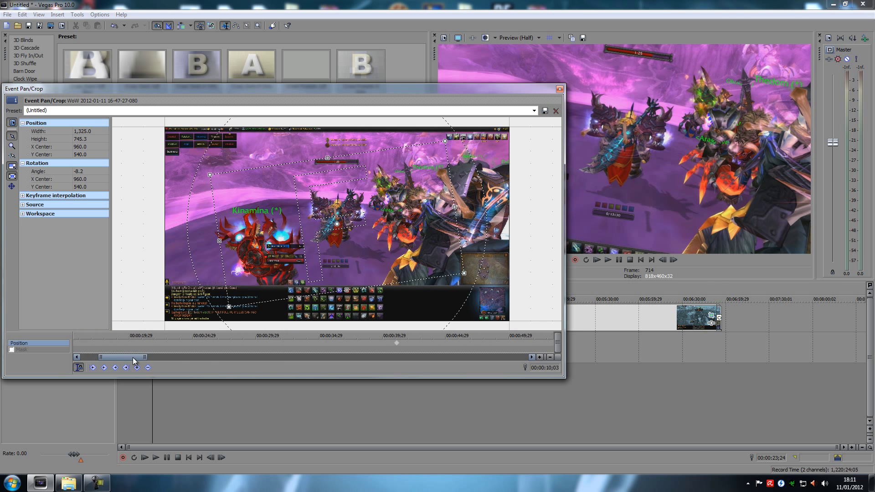
{"action": "left_click_drag", "start_coordinate": [397, 338], "coordinate": [94, 343]}
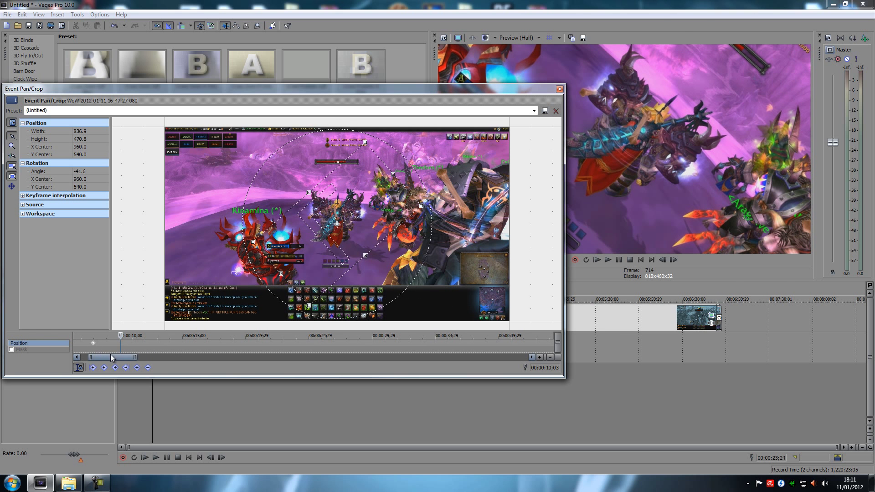
{"action": "left_click", "coordinate": [174, 346]}
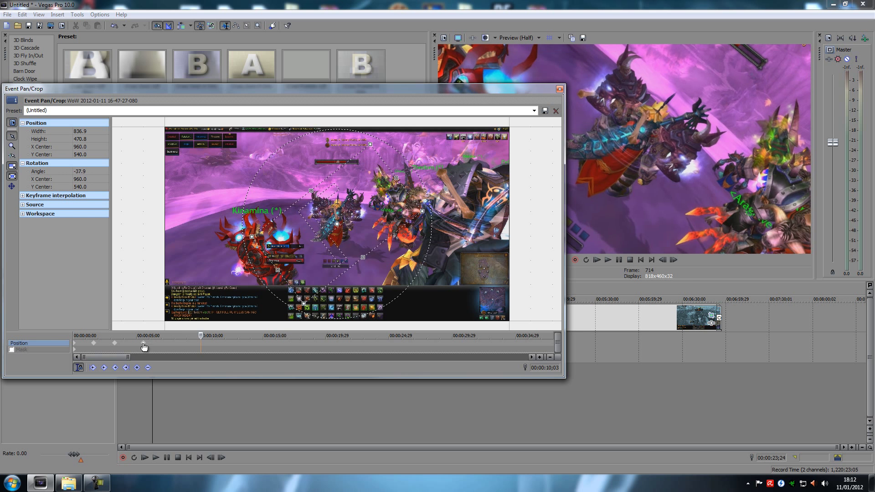
{"action": "left_click_drag", "start_coordinate": [107, 356], "coordinate": [164, 358]}
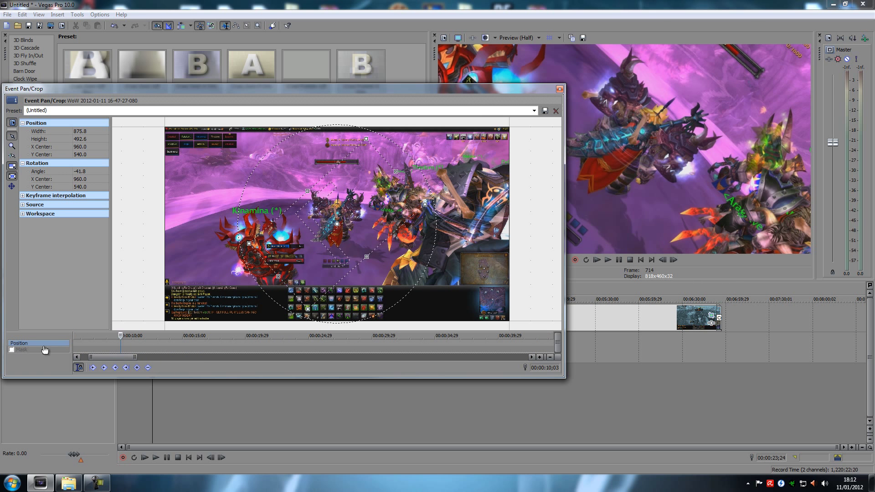
{"action": "left_click_drag", "start_coordinate": [117, 356], "coordinate": [110, 356]}
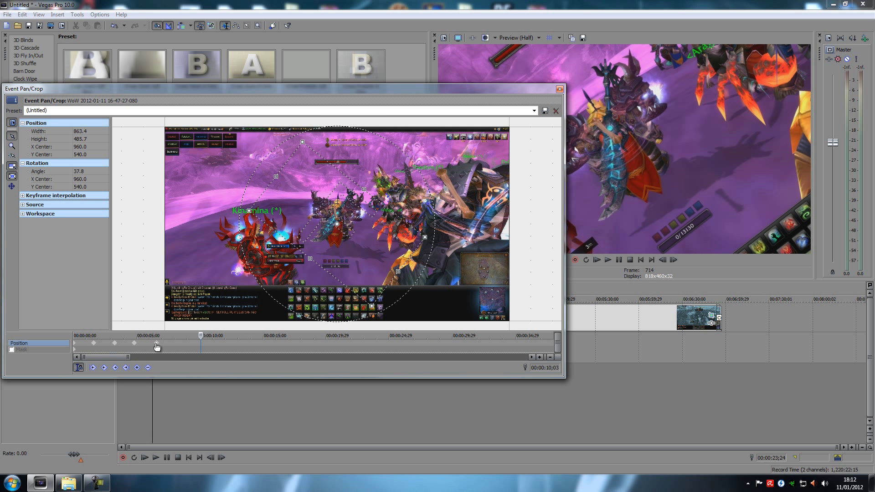
{"action": "mouse_move", "coordinate": [178, 344]}
{"action": "left_mouse_down"}
{"action": "mouse_move", "coordinate": [119, 356]}
{"action": "mouse_move", "coordinate": [166, 356]}
{"action": "left_mouse_up"}
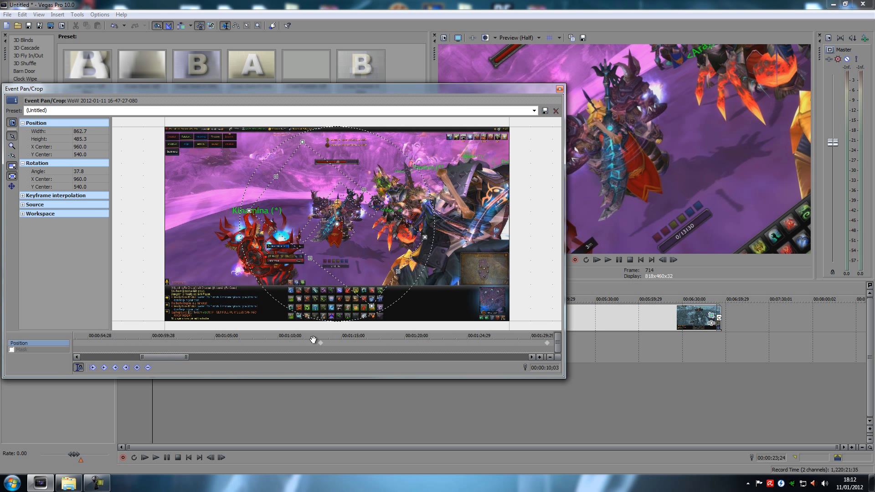
Step: Move the 00:01:13;11, later Position, and 00:00:26;15 keyframes earlier, bunching them near the start
{"action": "left_click", "coordinate": [322, 347]}
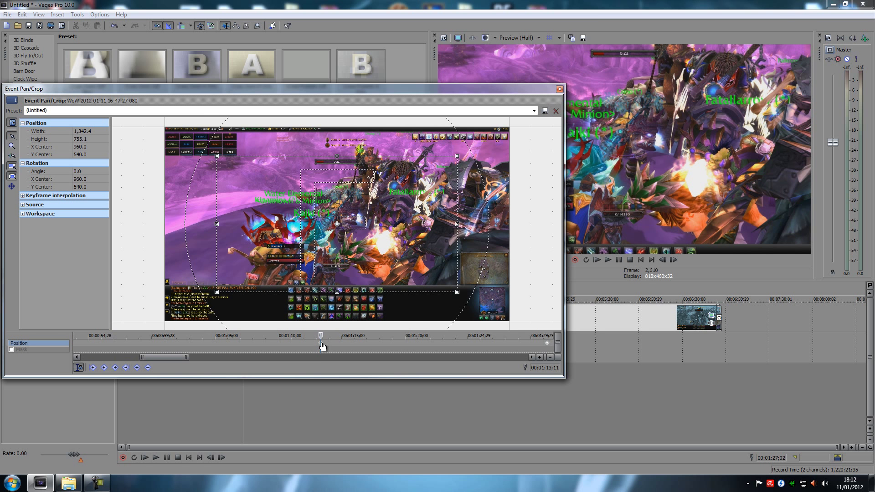
{"action": "left_click_drag", "start_coordinate": [321, 346], "coordinate": [85, 346]}
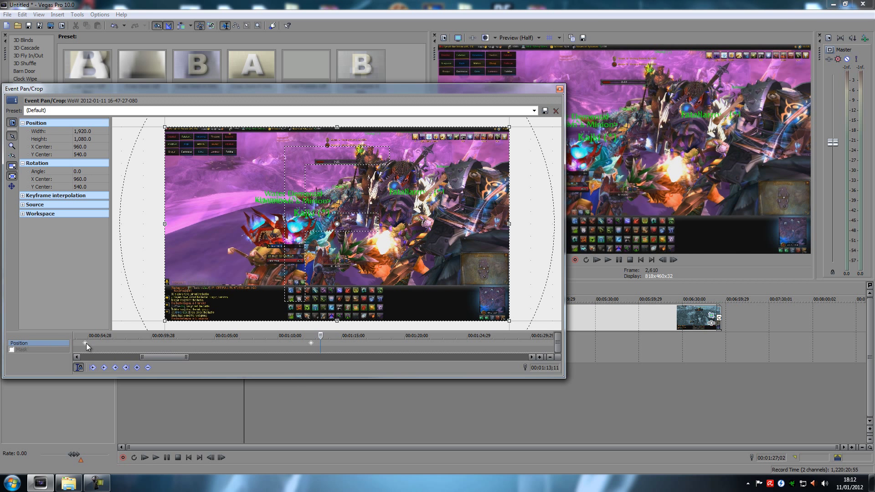
{"action": "left_click_drag", "start_coordinate": [159, 356], "coordinate": [142, 357]}
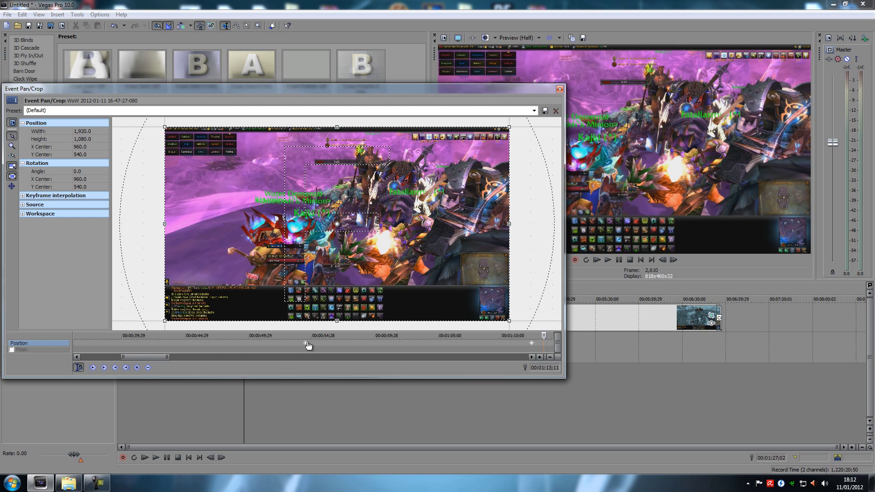
{"action": "left_click", "coordinate": [117, 357]}
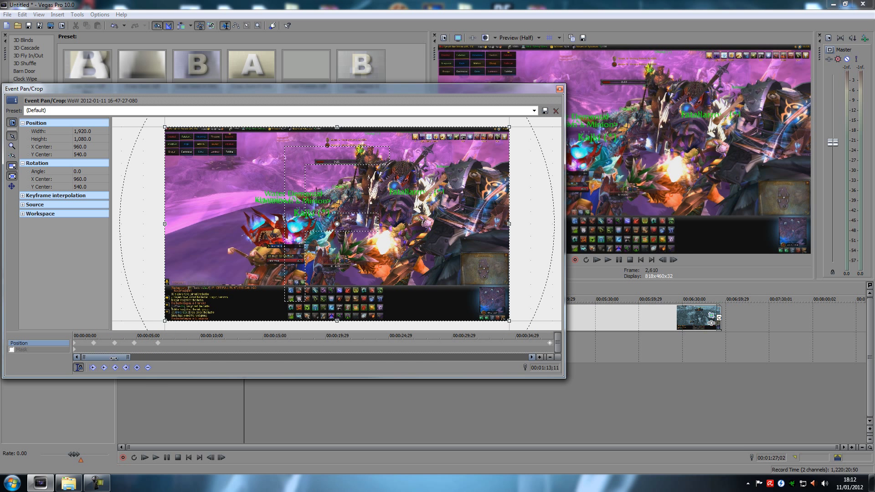
{"action": "left_click", "coordinate": [545, 343]}
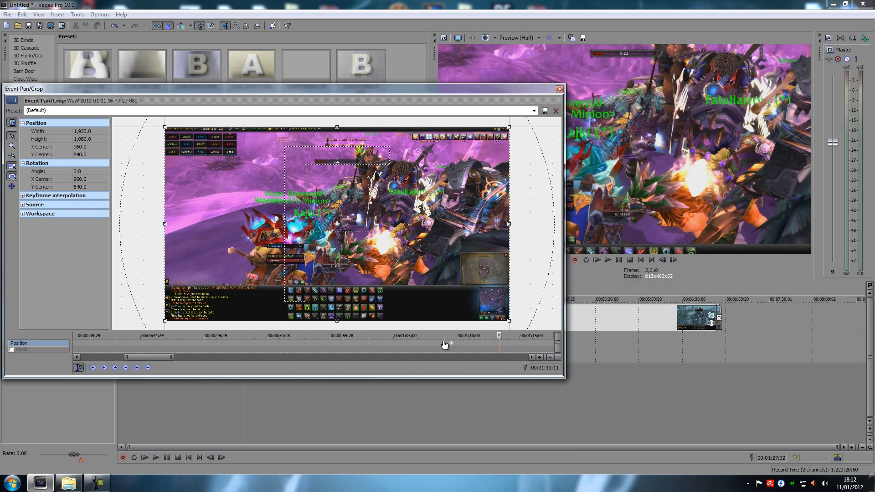
{"action": "left_click_drag", "start_coordinate": [170, 348], "coordinate": [84, 347]}
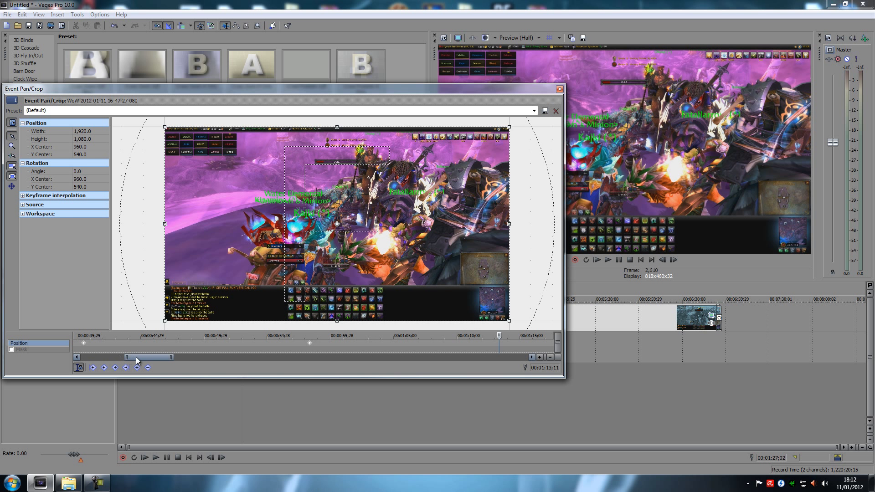
{"action": "left_click_drag", "start_coordinate": [136, 357], "coordinate": [98, 357]}
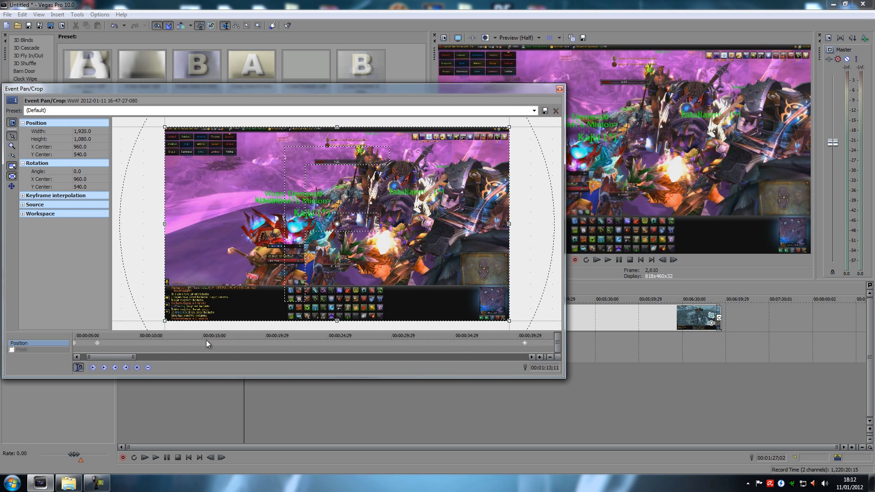
{"action": "scroll", "coordinate": [206, 340], "scroll_direction": "down", "scroll_amount": 5}
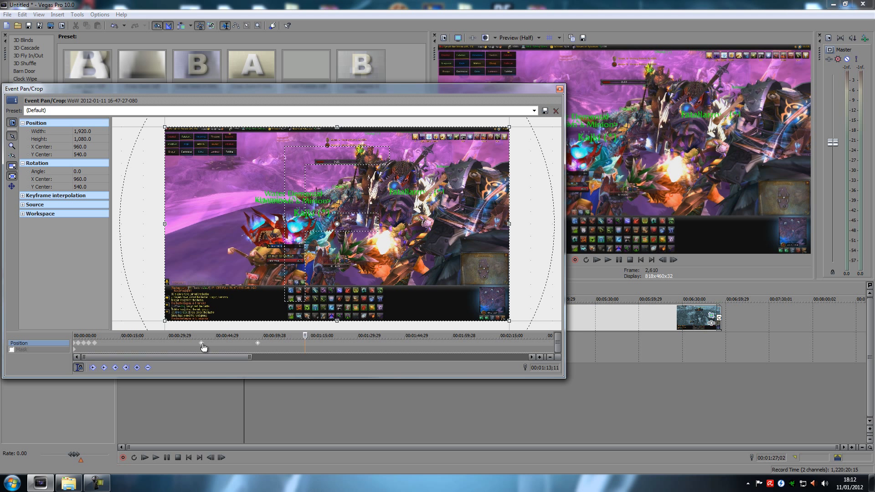
{"action": "left_click_drag", "start_coordinate": [203, 347], "coordinate": [104, 348]}
{"action": "left_click", "coordinate": [155, 346]}
{"action": "left_click_drag", "start_coordinate": [156, 347], "coordinate": [108, 348]}
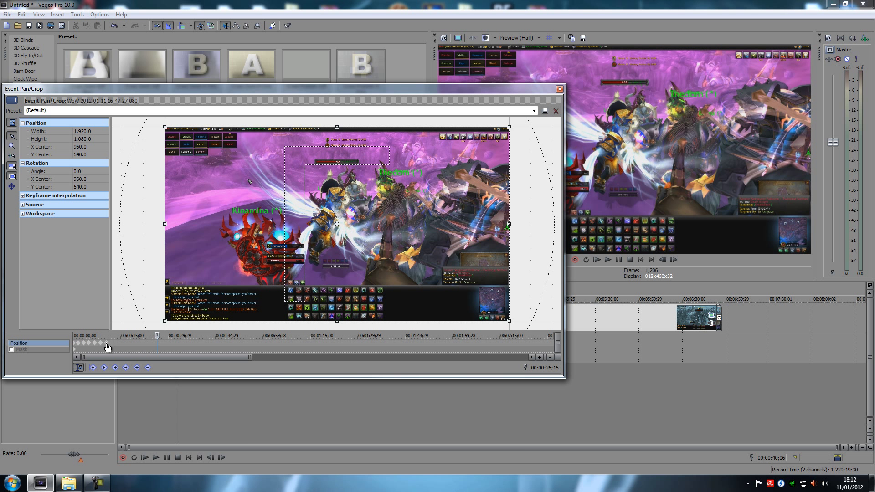
Step: Close the Pan/Crop editor, then play and stop the edit from 00:00:13;21
{"action": "left_click", "coordinate": [560, 90]}
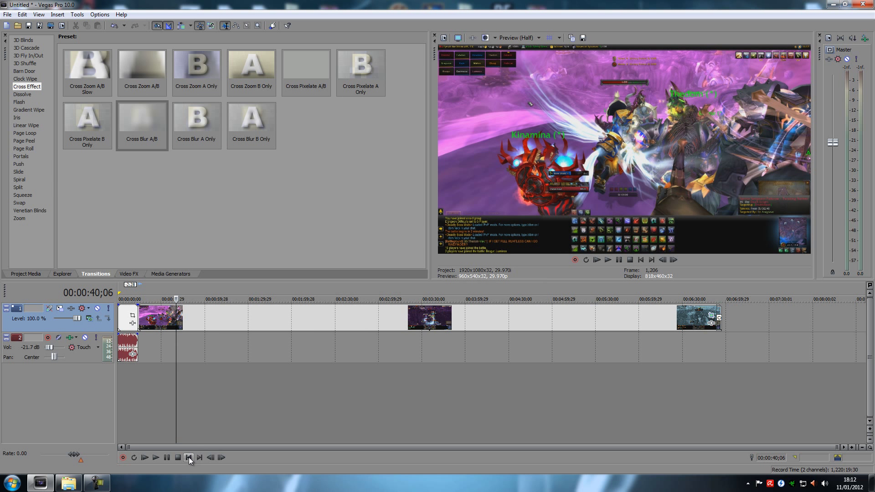
{"action": "left_click", "coordinate": [139, 401]}
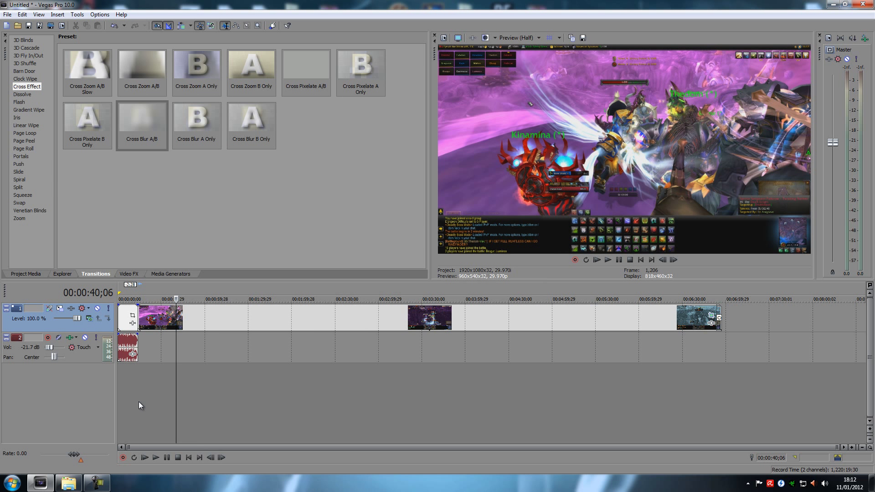
{"action": "left_click", "coordinate": [156, 457]}
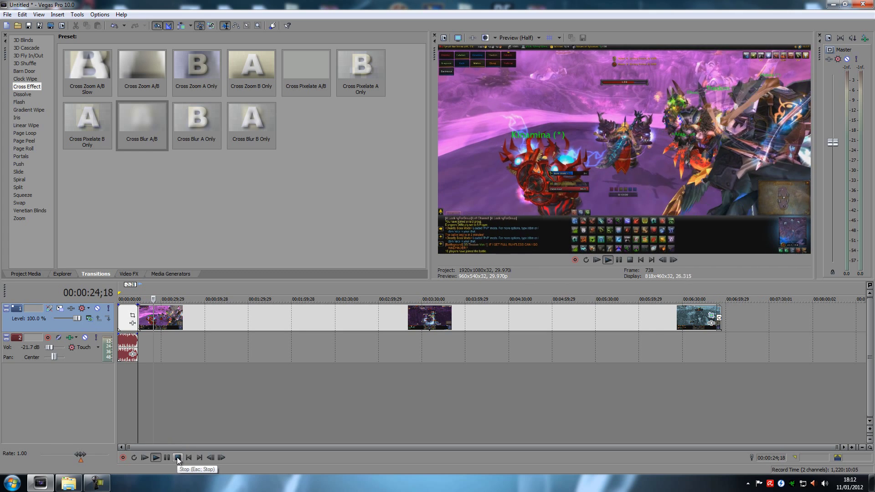
{"action": "left_click", "coordinate": [177, 457]}
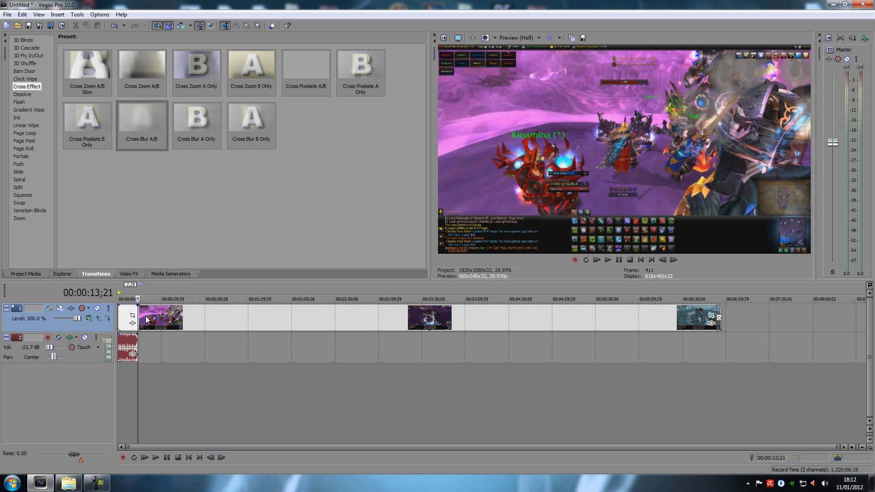
{"action": "left_click", "coordinate": [129, 273]}
Step: Apply the TV Simulator 'Bad Sync' preset to the first clip
{"action": "left_click", "coordinate": [69, 275]}
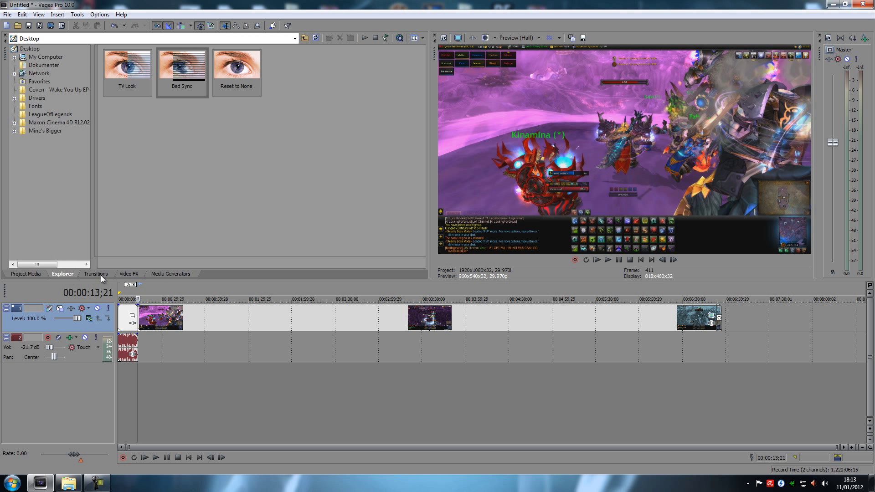
{"action": "left_click", "coordinate": [100, 275]}
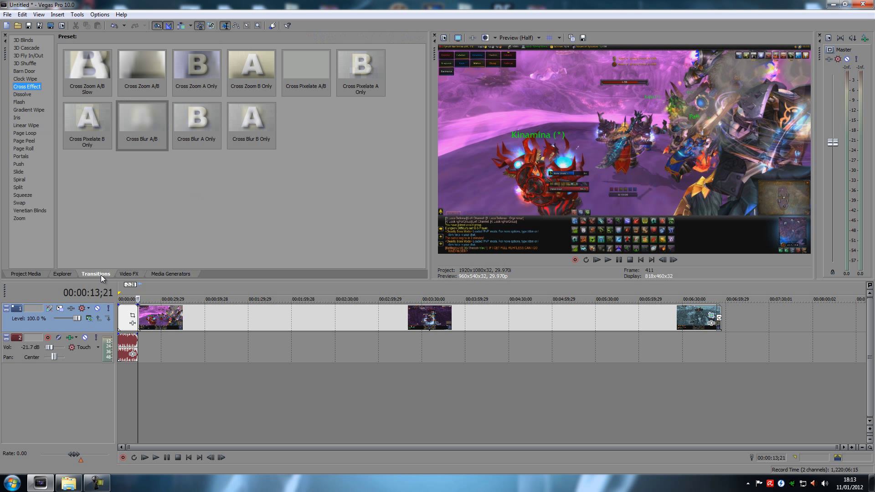
{"action": "left_click", "coordinate": [129, 273]}
{"action": "left_click_drag", "start_coordinate": [178, 75], "coordinate": [157, 319]}
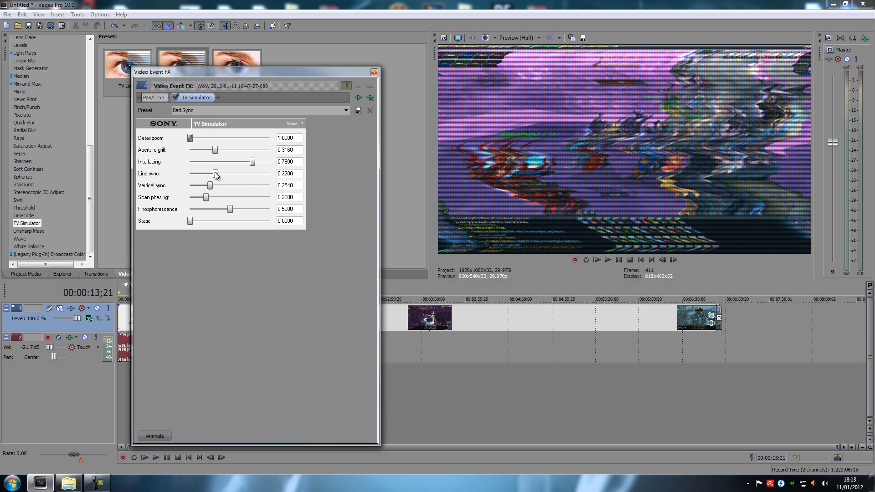
Step: Set Line sync and Vertical sync to 1; Aperture grill, Interlacing and Phosphorescence to 0
{"action": "left_click_drag", "start_coordinate": [216, 174], "coordinate": [120, 167]}
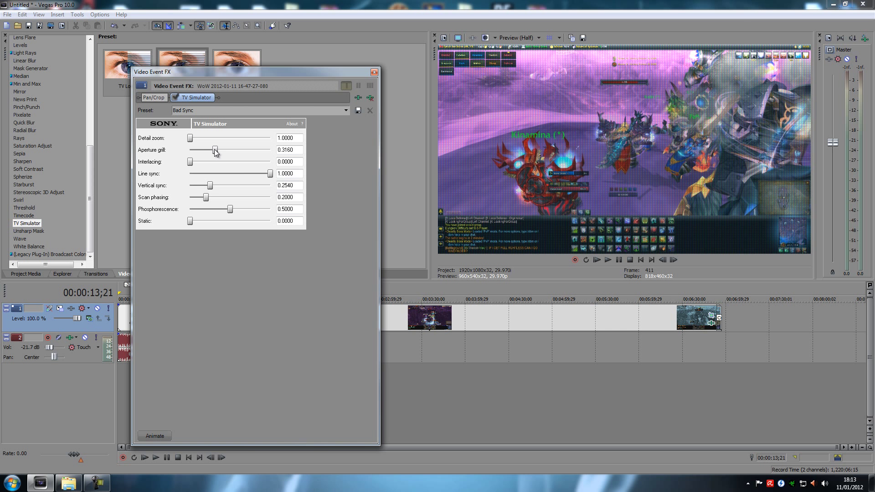
{"action": "left_click_drag", "start_coordinate": [215, 150], "coordinate": [160, 157]}
{"action": "left_click_drag", "start_coordinate": [213, 187], "coordinate": [173, 200]}
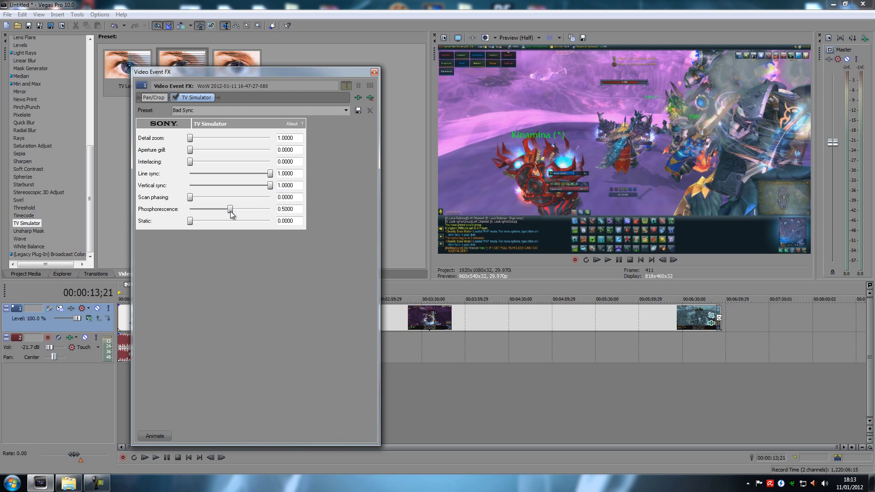
{"action": "left_click_drag", "start_coordinate": [230, 208], "coordinate": [183, 213]}
{"action": "left_click", "coordinate": [164, 438]}
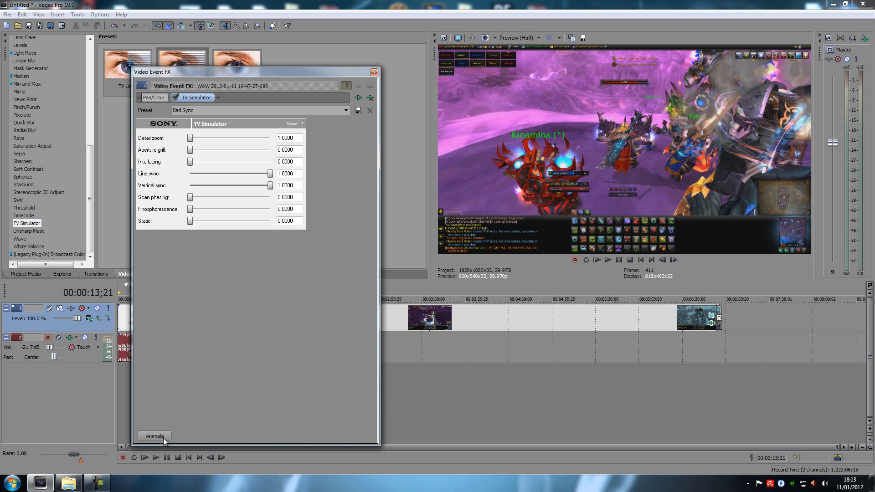
Step: Add clean TV Simulator keyframes at 00:00:02;00, 00:00:03;25 and 00:00:05;26
{"action": "left_click", "coordinate": [184, 375]}
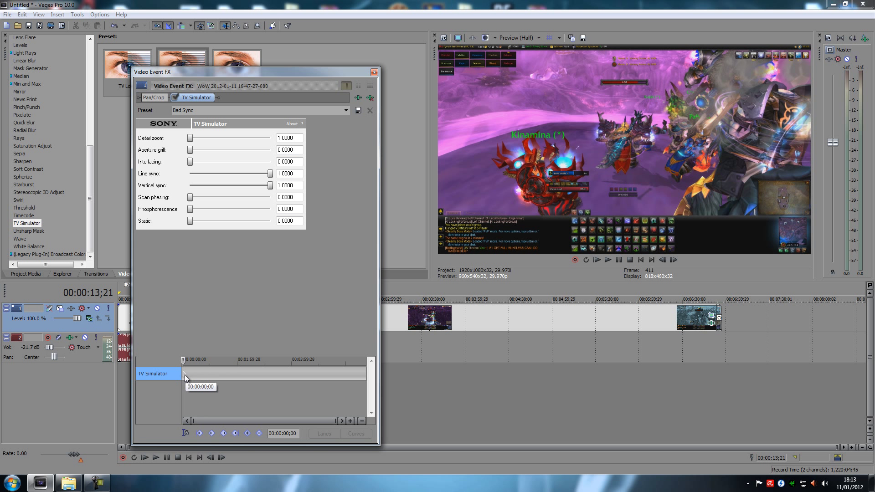
{"action": "mouse_move", "coordinate": [183, 361]}
{"action": "left_mouse_down"}
{"action": "mouse_move", "coordinate": [196, 360]}
{"action": "mouse_move", "coordinate": [186, 363]}
{"action": "left_mouse_up"}
{"action": "scroll", "coordinate": [207, 377], "scroll_direction": "up", "scroll_amount": 5}
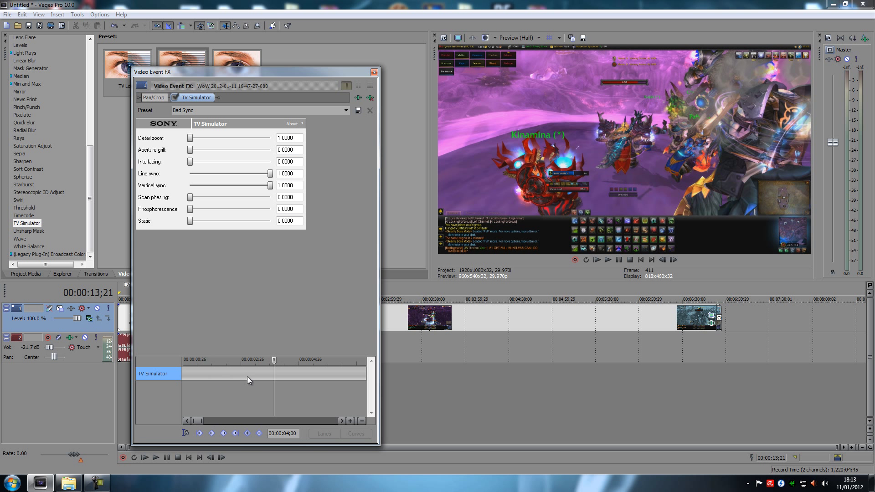
{"action": "left_click_drag", "start_coordinate": [239, 360], "coordinate": [213, 364]}
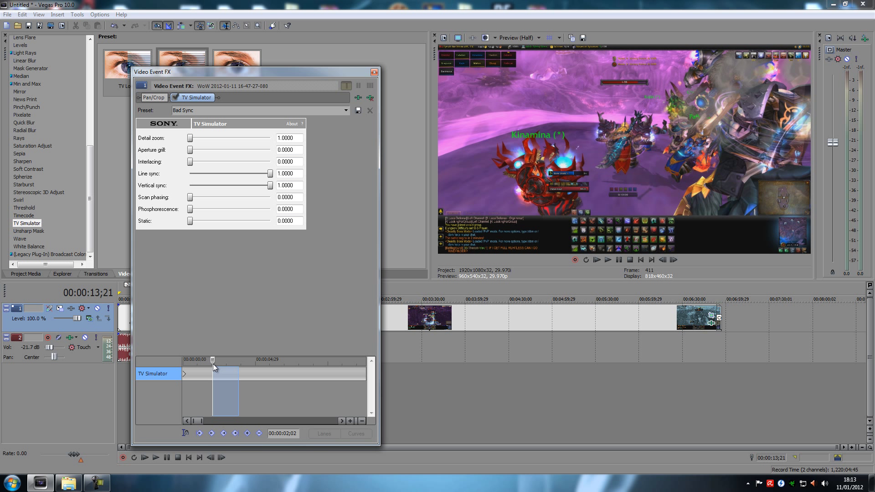
{"action": "left_click", "coordinate": [212, 365]}
{"action": "left_click_drag", "start_coordinate": [211, 361], "coordinate": [268, 365]}
{"action": "left_click", "coordinate": [247, 433]}
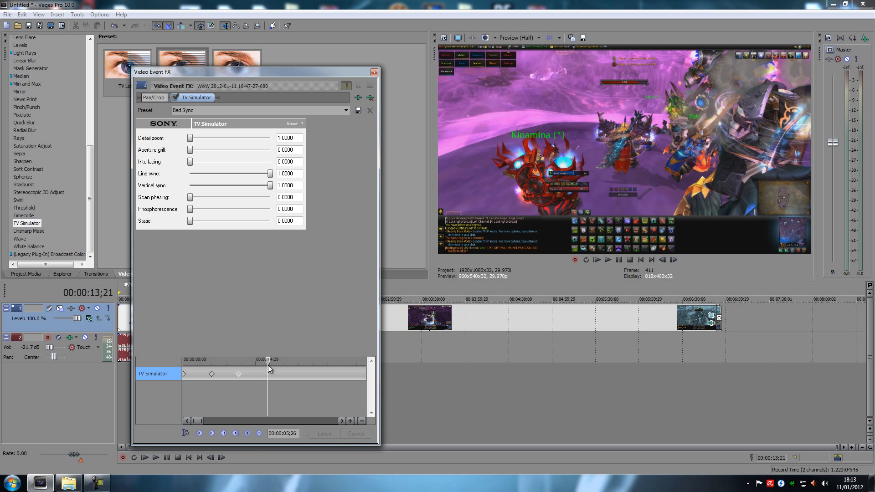
{"action": "left_click", "coordinate": [247, 433]}
Step: At 00:00:02;00, lower line and vertical sync and add detail zoom, aperture grill and interlacing
{"action": "left_click_drag", "start_coordinate": [267, 358], "coordinate": [211, 361]}
{"action": "left_click_drag", "start_coordinate": [269, 174], "coordinate": [200, 224]}
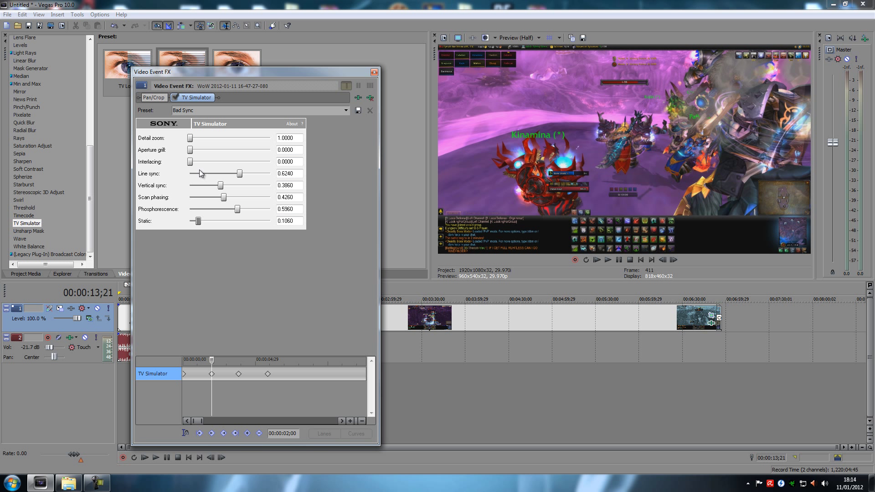
{"action": "left_click_drag", "start_coordinate": [190, 137], "coordinate": [245, 158]}
{"action": "left_click_drag", "start_coordinate": [190, 162], "coordinate": [220, 162]}
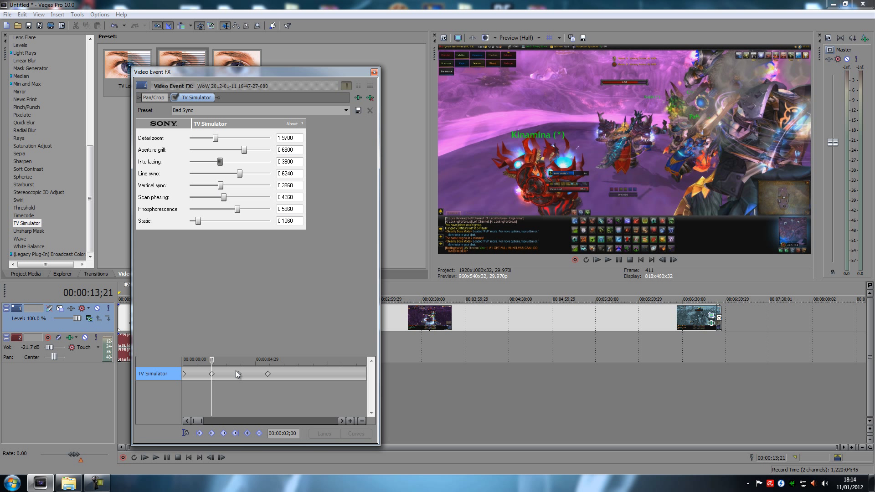
Step: Copy the 02;00 glitch keyframe's settings and paste them onto the 03;25 keyframe
{"action": "left_click", "coordinate": [239, 374]}
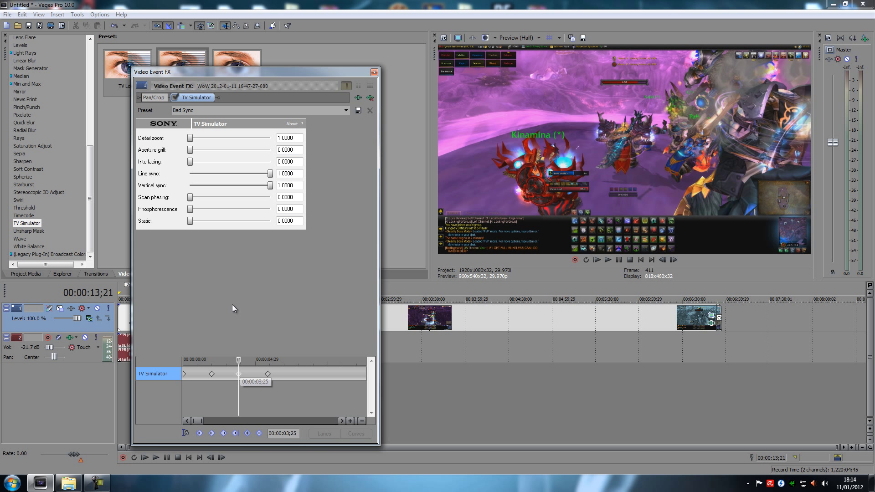
{"action": "left_click", "coordinate": [212, 374]}
{"action": "right_click", "coordinate": [211, 375]}
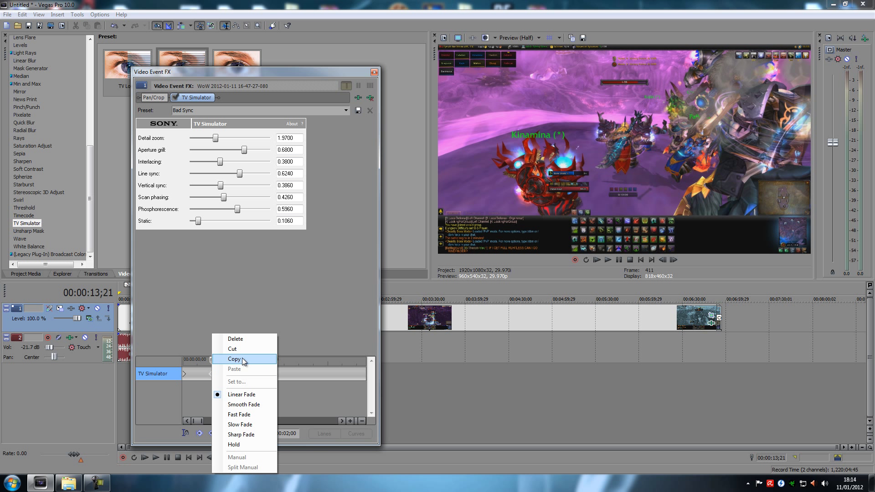
{"action": "left_click", "coordinate": [242, 358]}
{"action": "left_click", "coordinate": [238, 373]}
{"action": "right_click", "coordinate": [238, 374]}
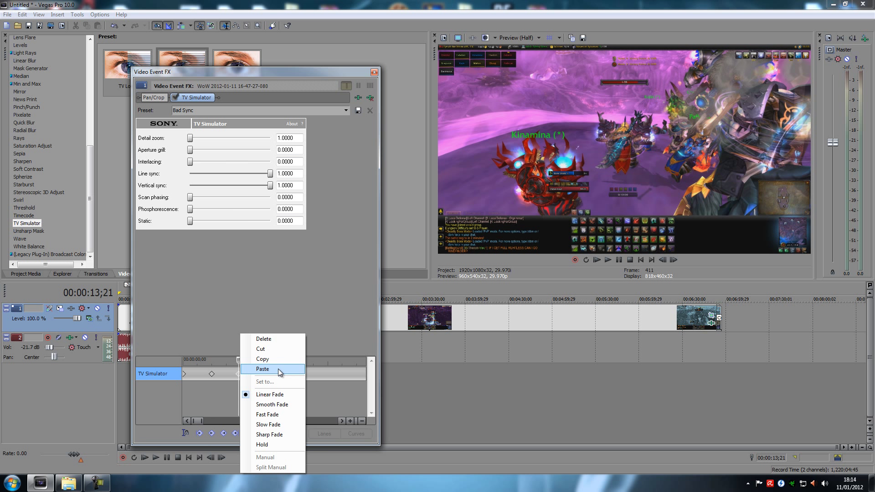
{"action": "left_click", "coordinate": [273, 370]}
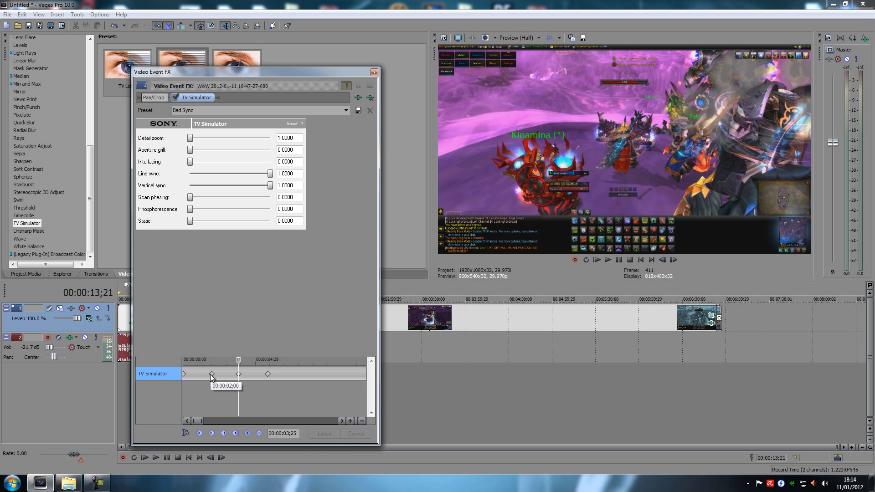
Step: At 03;25, raise Vertical sync to 0.6860, Detail zoom to 3.4880, plus Scan phasing and Static
{"action": "left_click", "coordinate": [211, 375]}
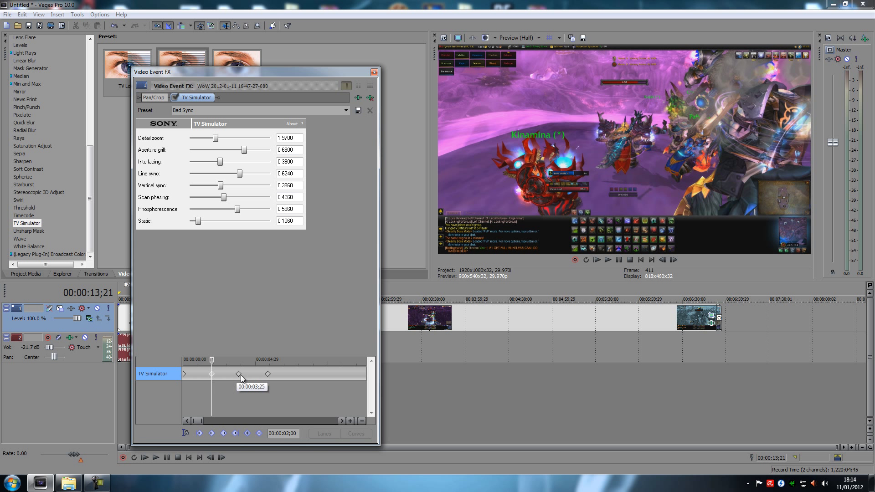
{"action": "left_click", "coordinate": [241, 375]}
{"action": "left_click", "coordinate": [212, 373]}
{"action": "left_click", "coordinate": [238, 374]}
{"action": "left_click_drag", "start_coordinate": [221, 184], "coordinate": [254, 175]}
{"action": "left_click", "coordinate": [202, 162]}
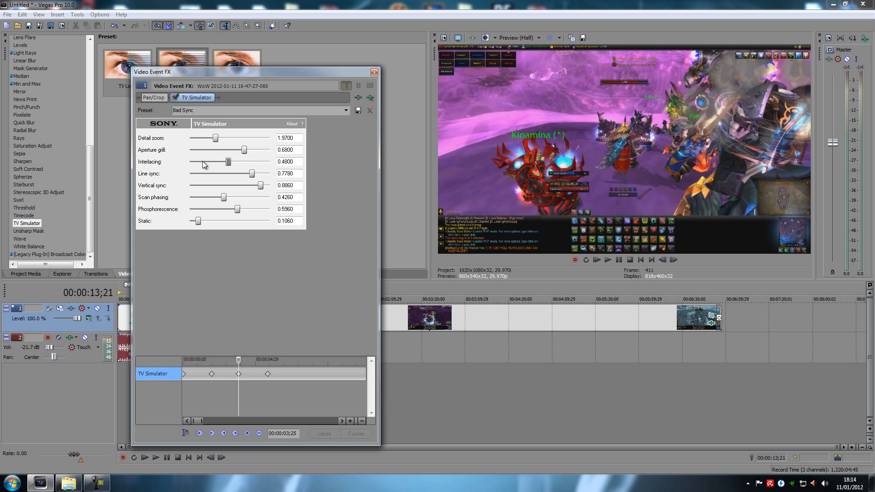
{"action": "left_click", "coordinate": [202, 161]}
{"action": "left_click", "coordinate": [202, 162]}
{"action": "mouse_move", "coordinate": [245, 151]}
{"action": "left_mouse_down"}
{"action": "mouse_move", "coordinate": [218, 150]}
{"action": "mouse_move", "coordinate": [257, 138]}
{"action": "left_mouse_up"}
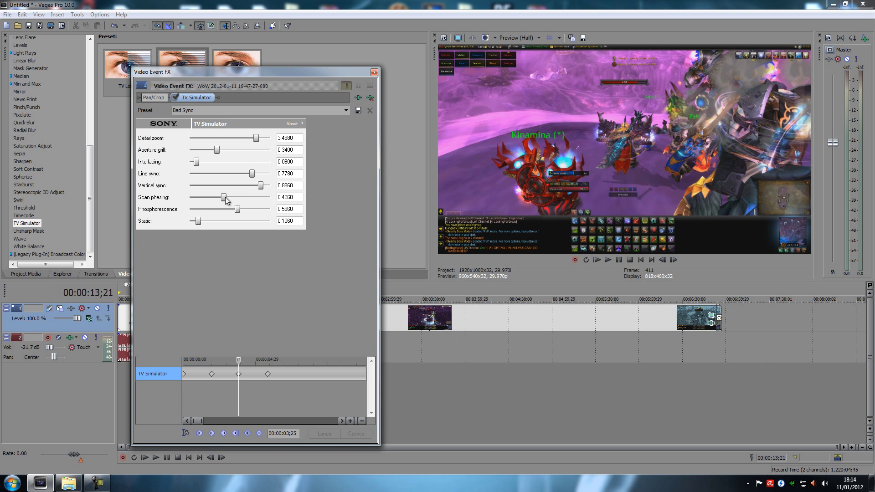
{"action": "left_click_drag", "start_coordinate": [224, 197], "coordinate": [240, 221]}
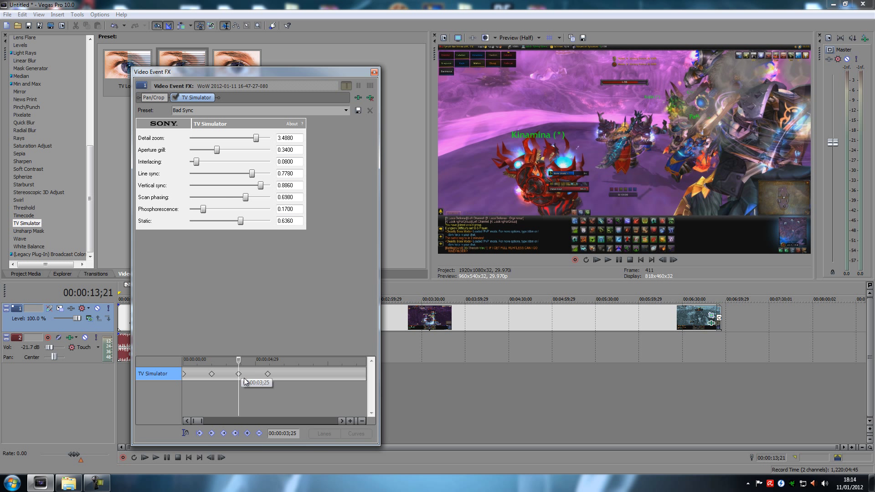
{"action": "left_click", "coordinate": [374, 73]}
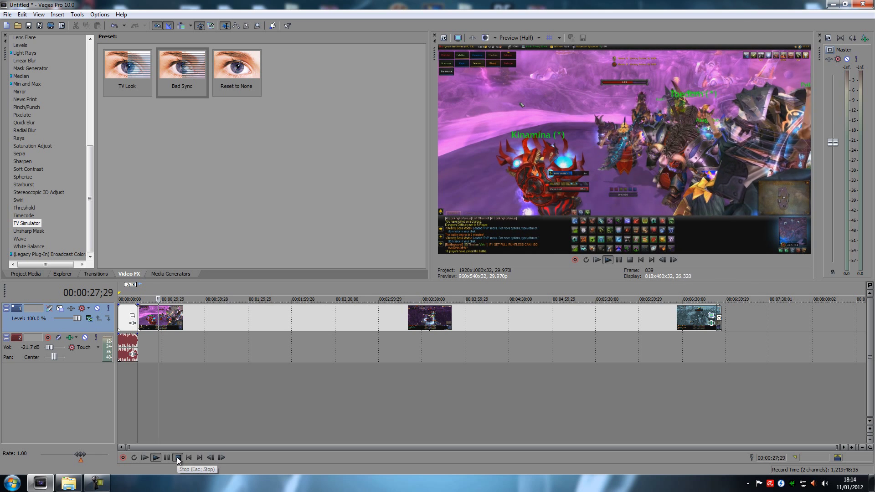
Step: Stop the preview after watching the opening clip's new TV Simulator glitch
{"action": "left_click", "coordinate": [177, 457]}
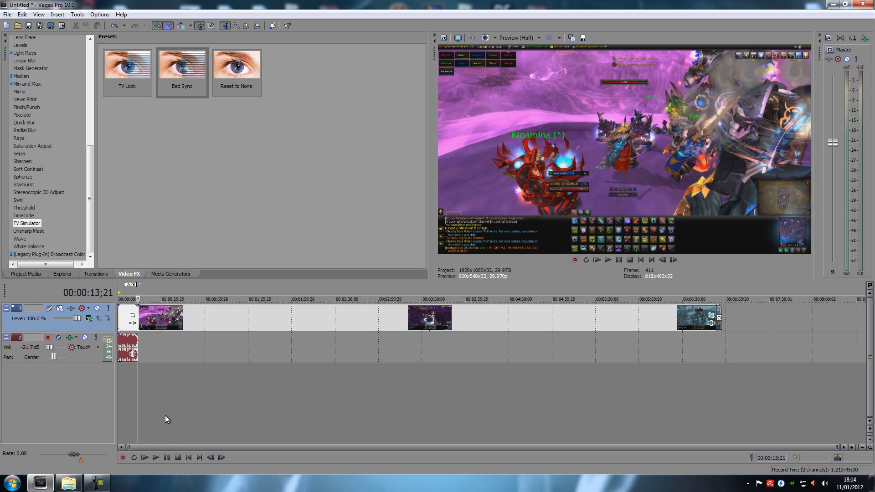